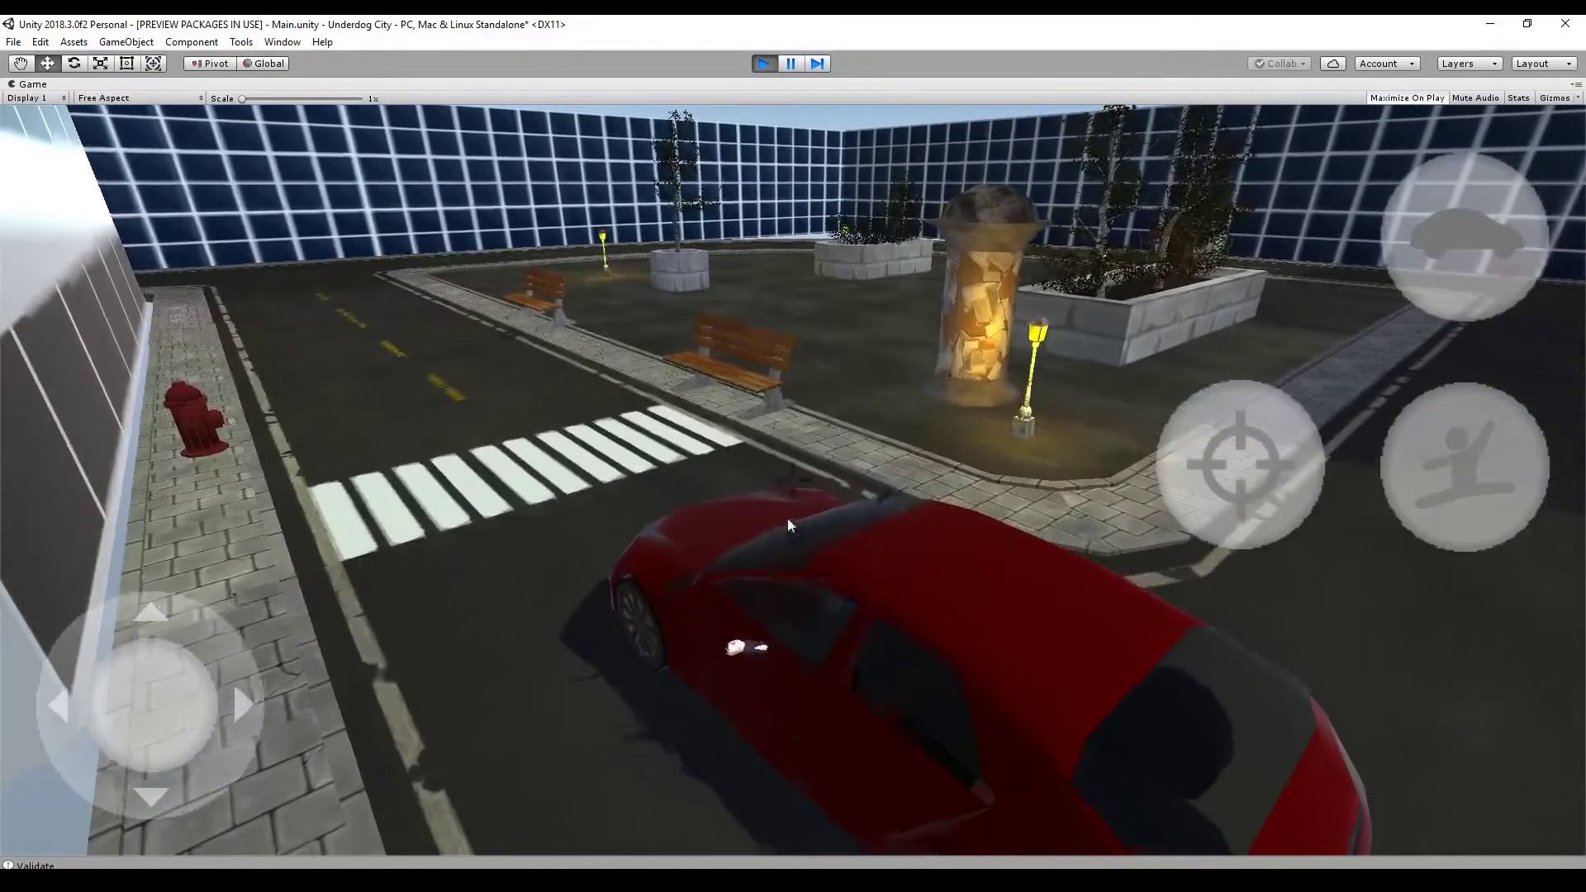
{"action": "key", "text": "w"}
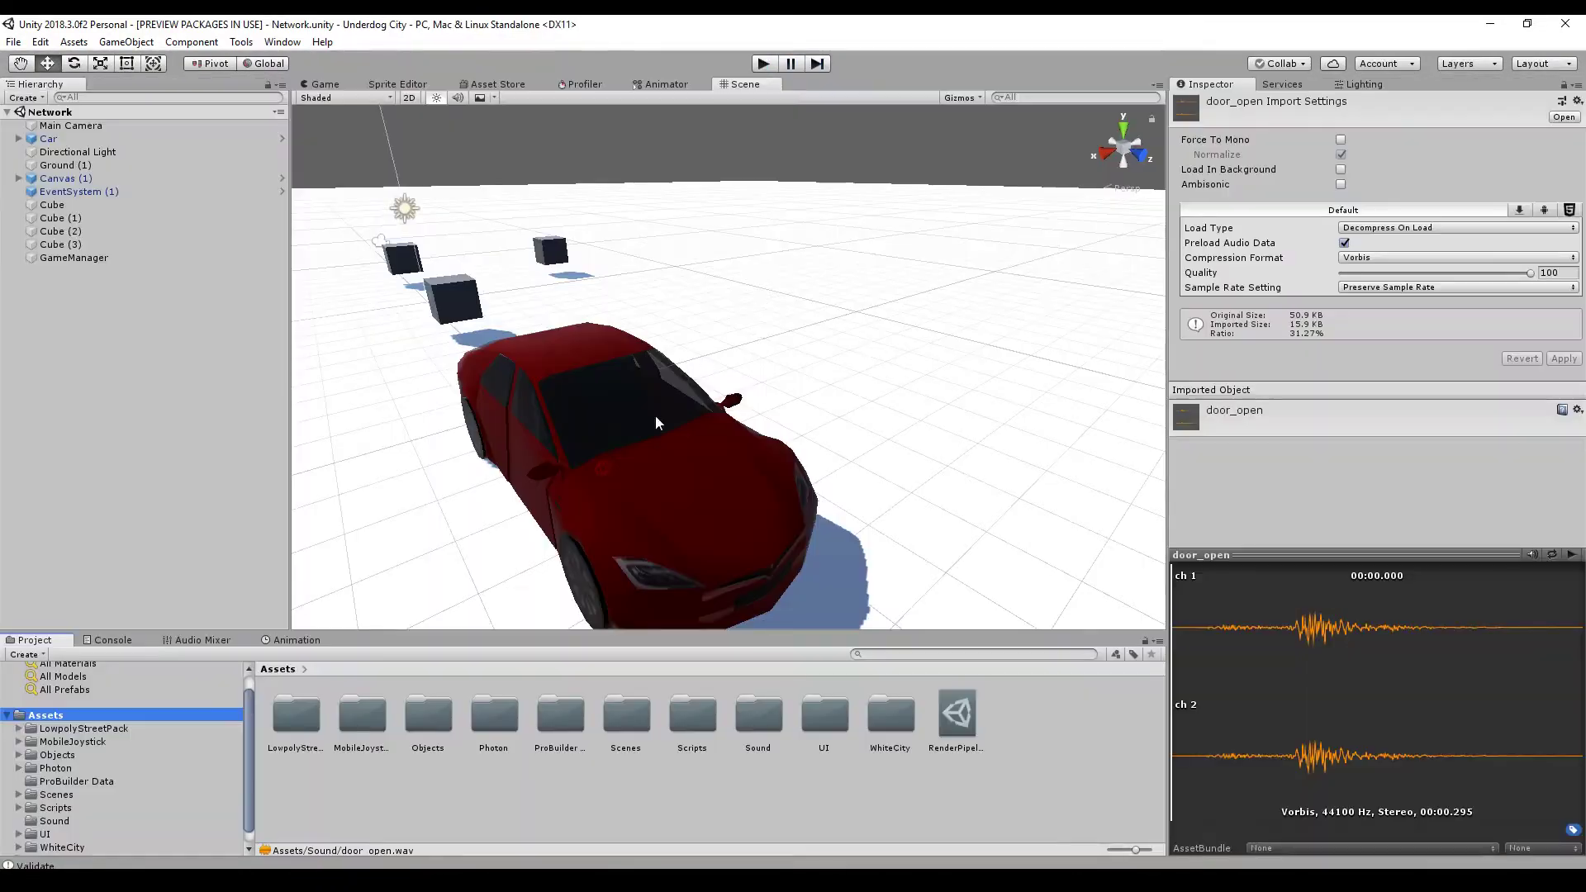
Preview the door_close, door_open and motor audio clips in the project's Sound folder.
{"action": "left_click", "coordinate": [67, 822]}
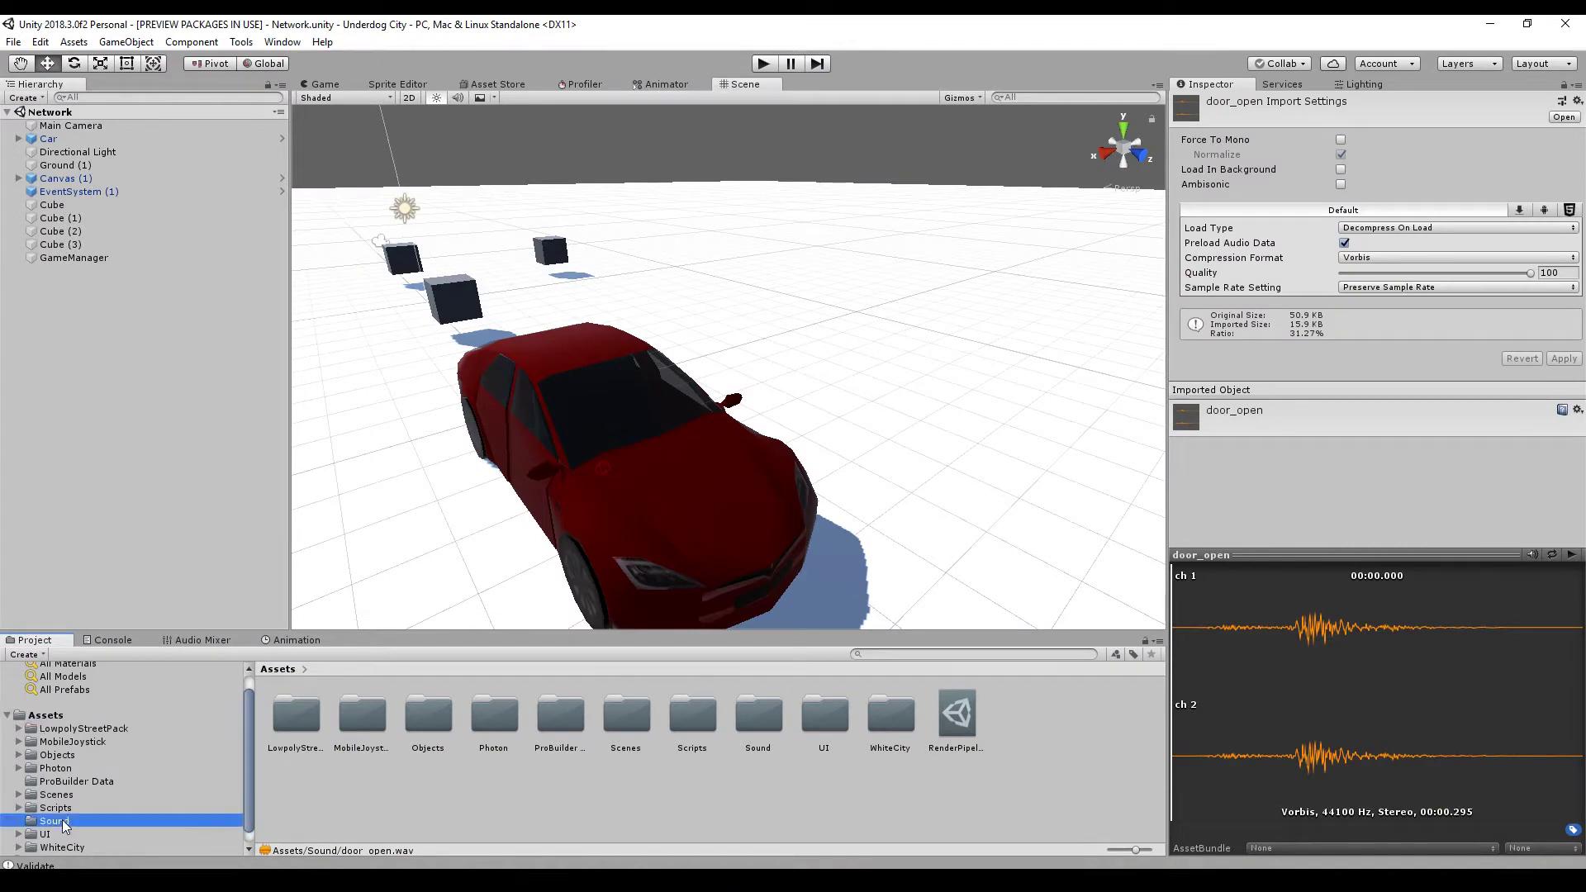
{"action": "left_click", "coordinate": [308, 713]}
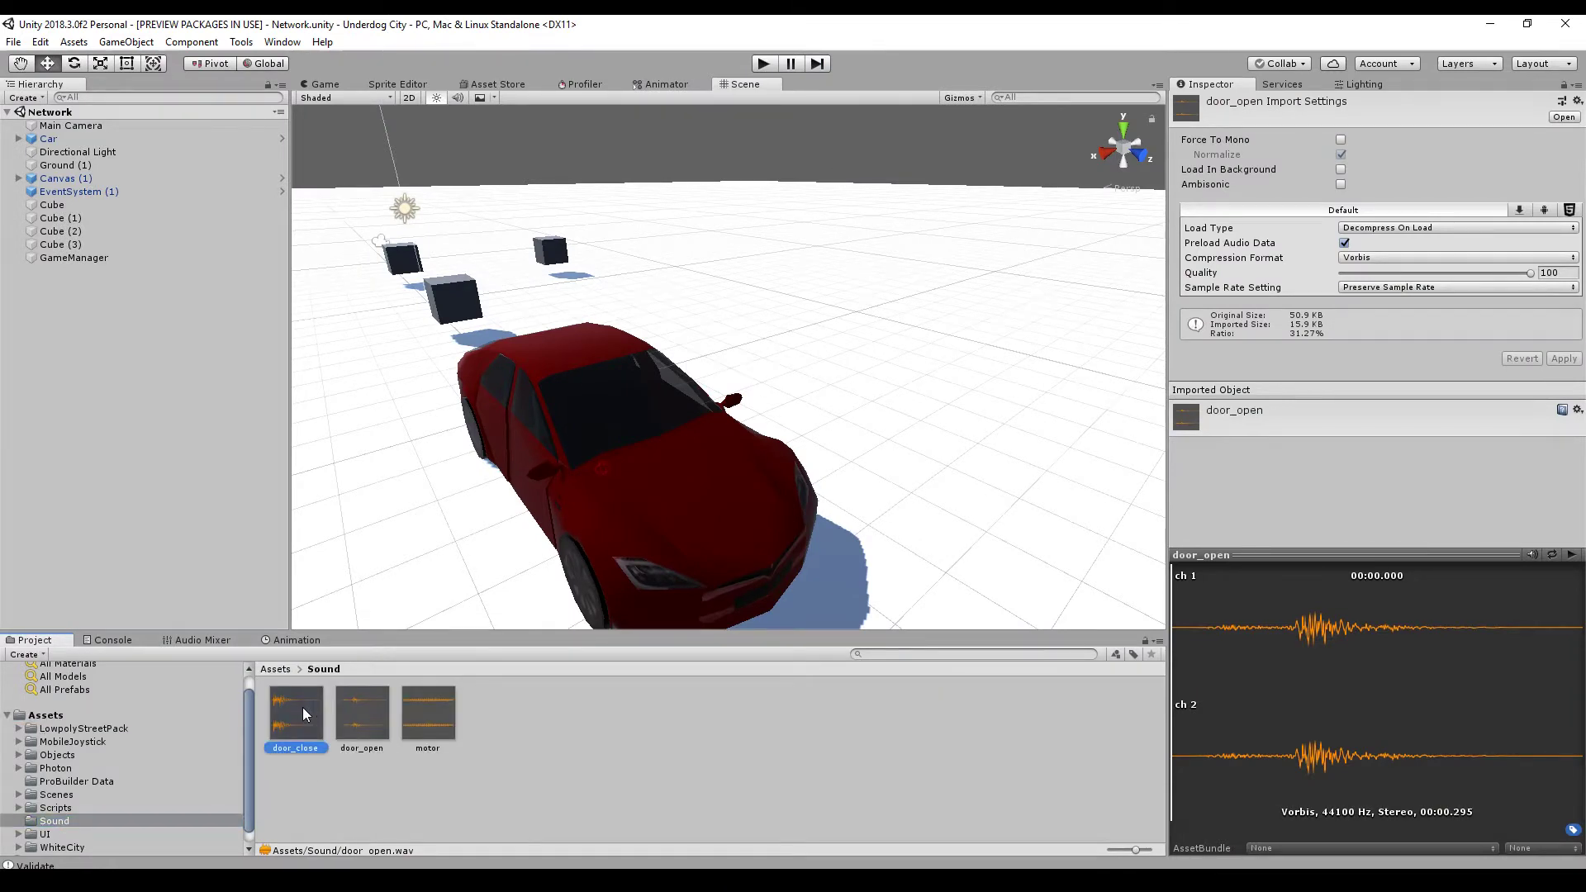
{"action": "left_click", "coordinate": [1572, 554]}
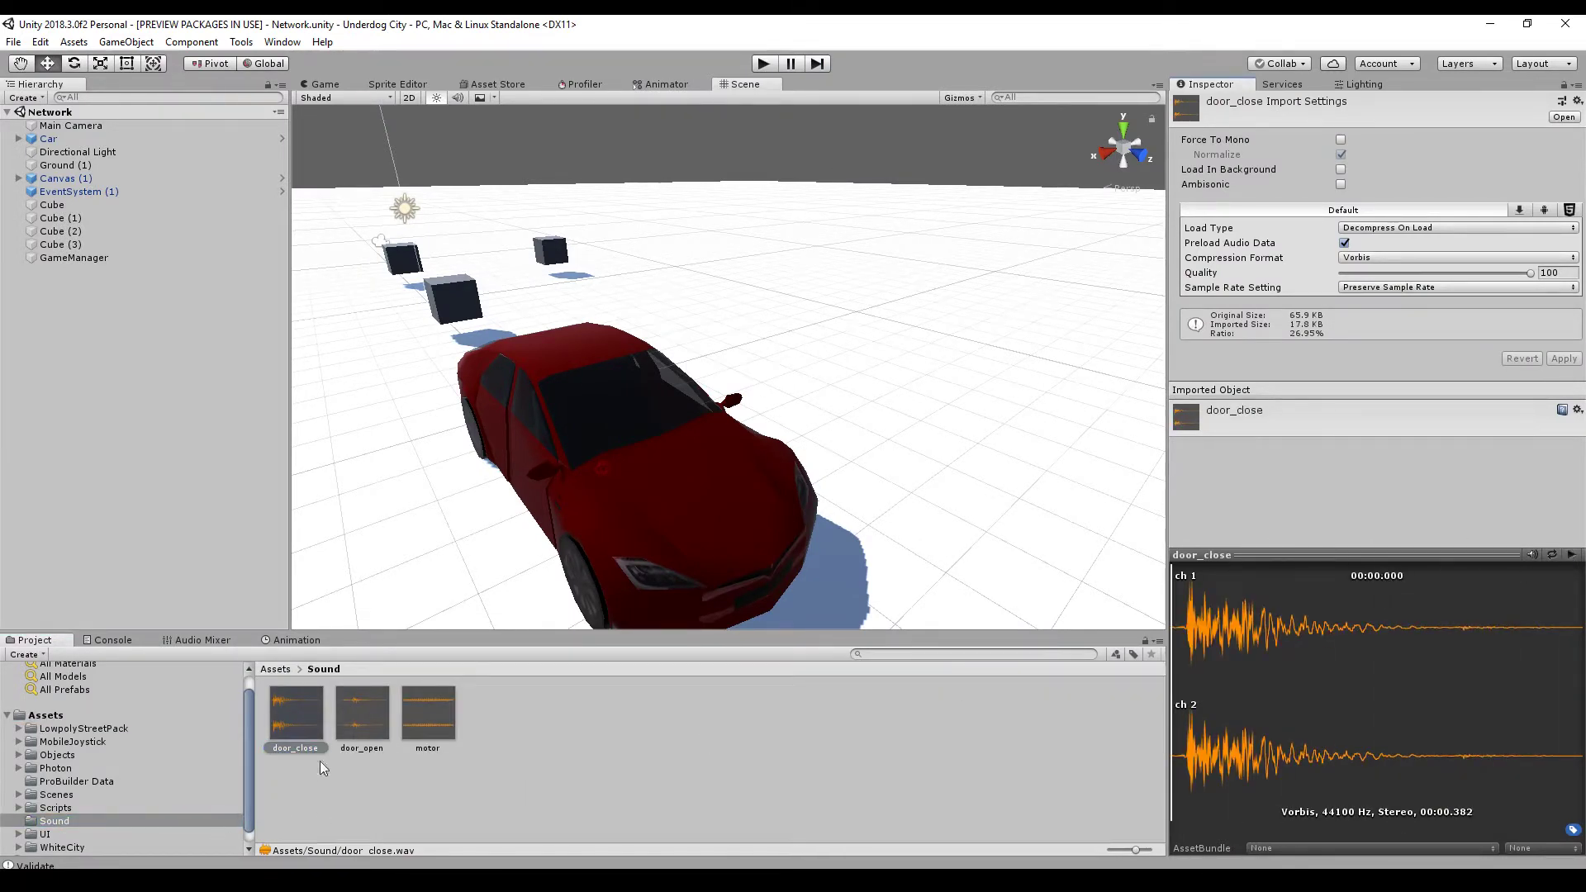
{"action": "left_click", "coordinate": [385, 711]}
{"action": "left_click", "coordinate": [1571, 555]}
{"action": "left_click", "coordinate": [428, 714]}
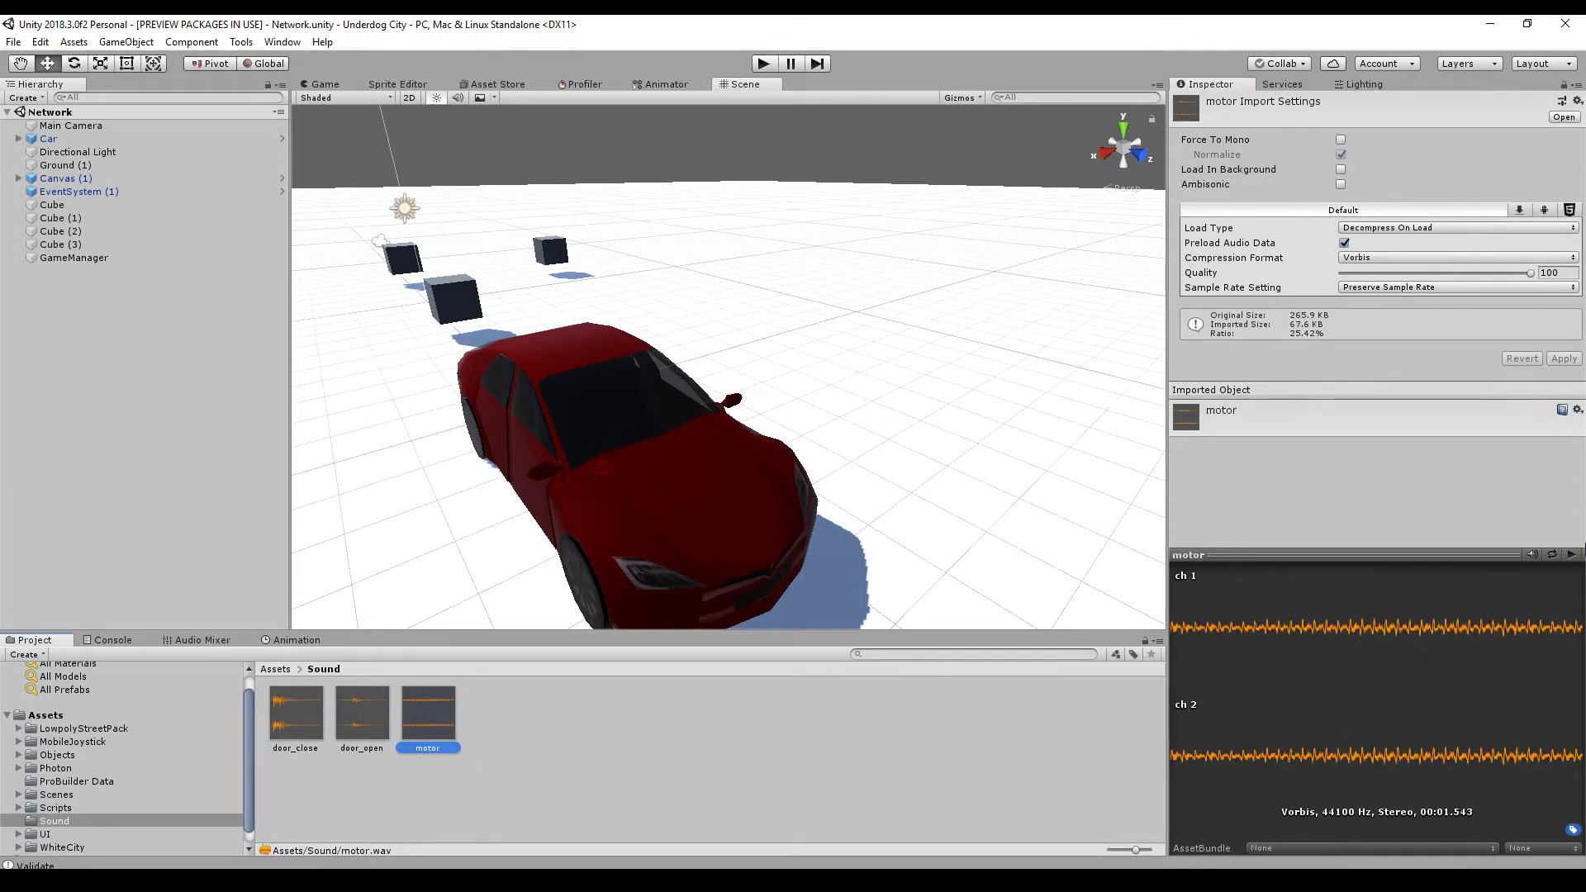
{"action": "left_click", "coordinate": [1571, 555]}
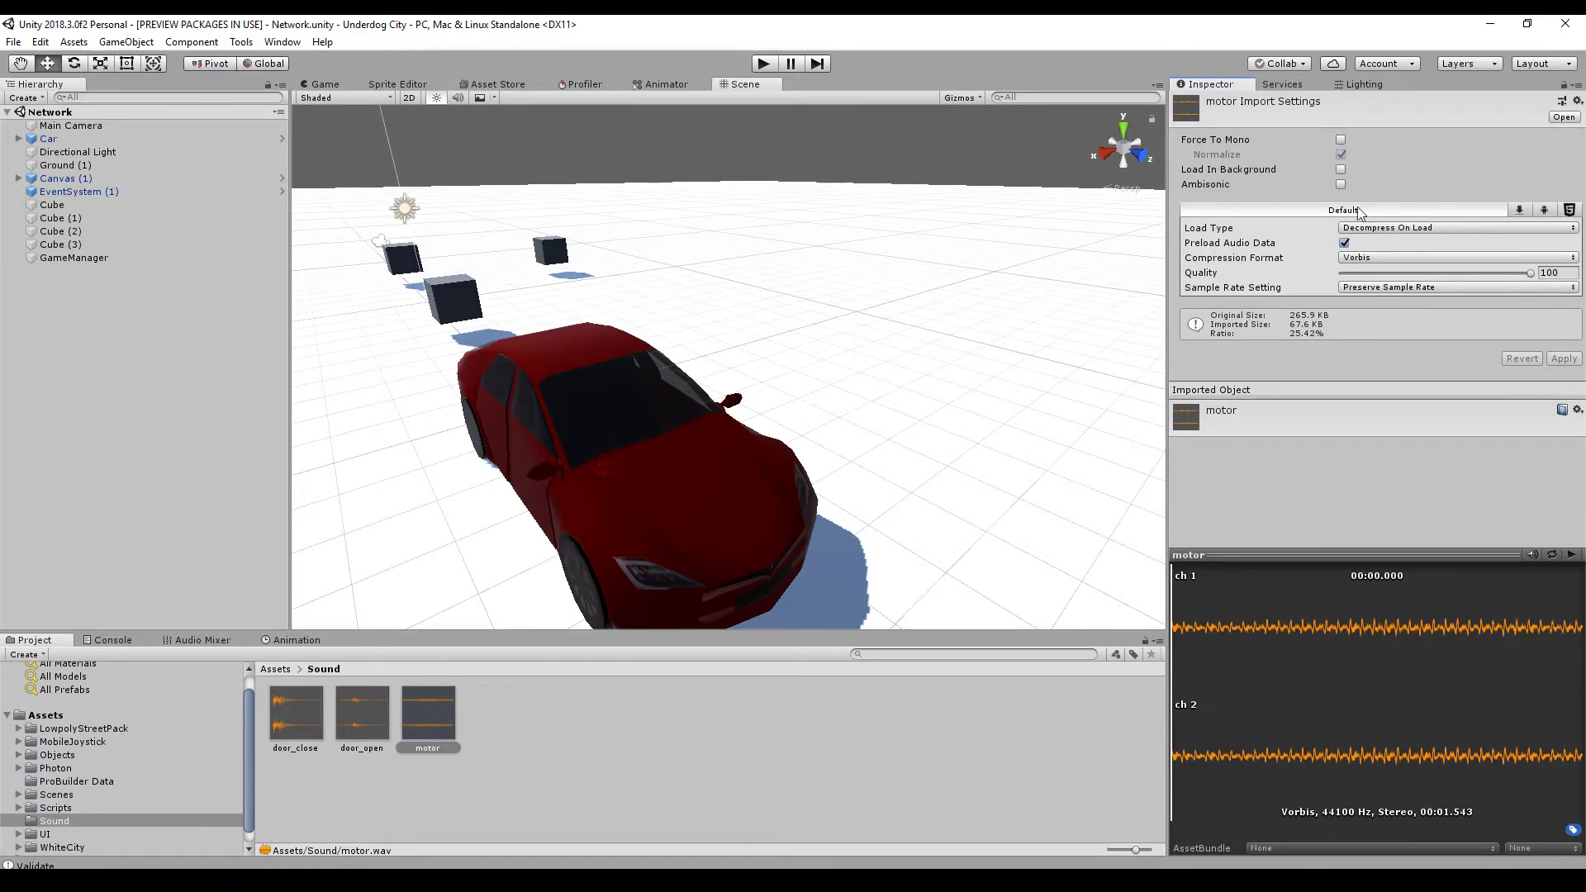
{"action": "left_click", "coordinate": [1404, 228]}
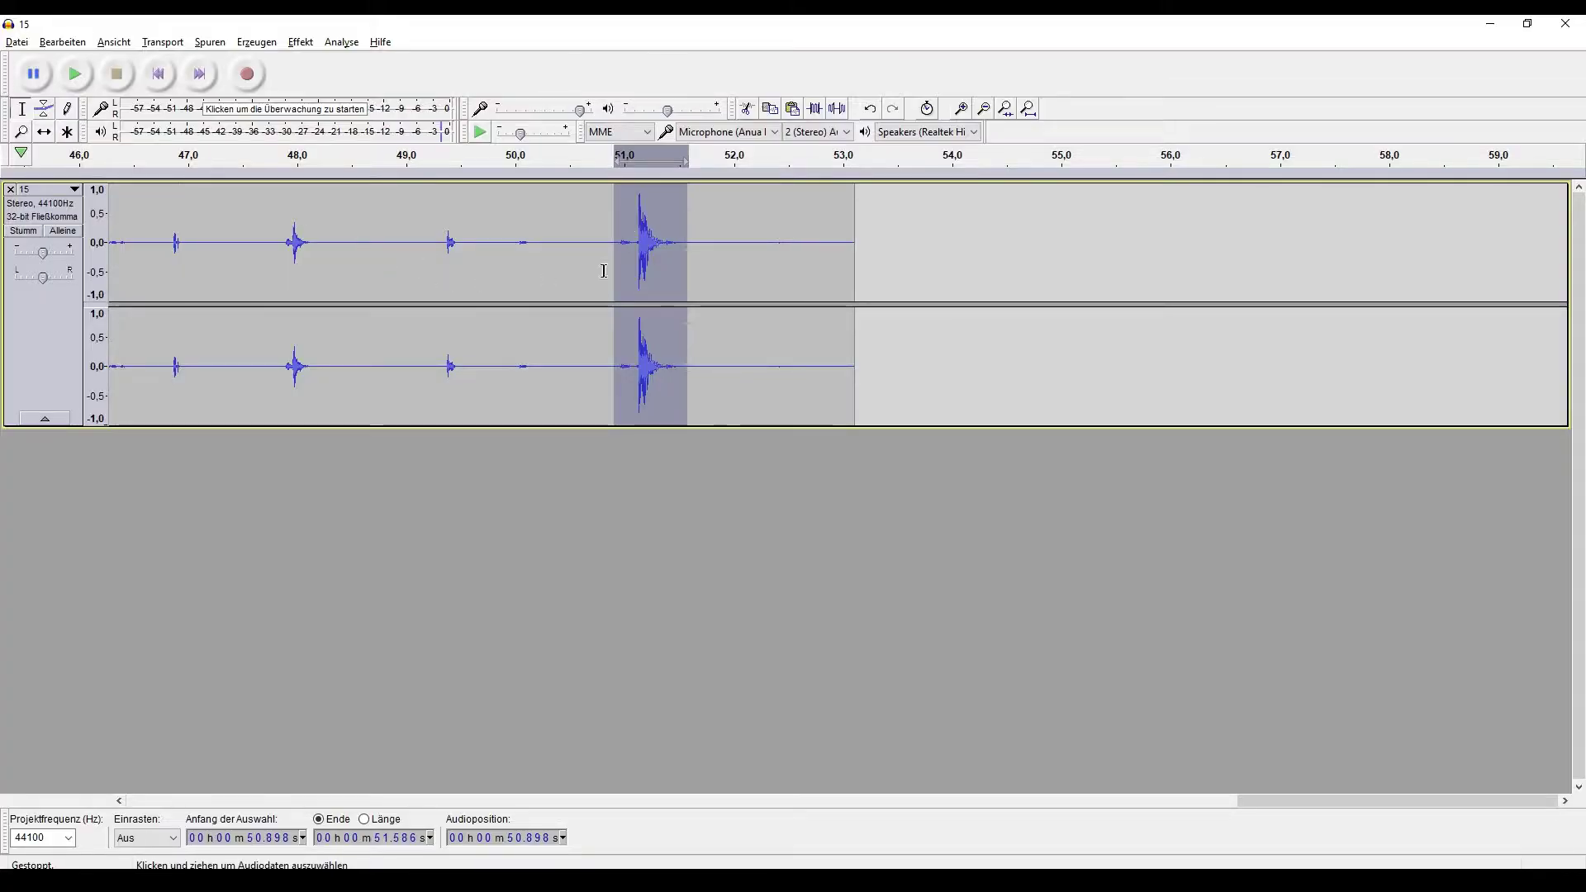
Switch to Audacity and copy the loud door sound from 51.117 s to 51.499 s of the recording into a new project.
{"action": "left_click", "coordinate": [638, 242]}
{"action": "scroll", "coordinate": [637, 240], "scroll_direction": "up", "scroll_amount": 1, "text": "ctrl"}
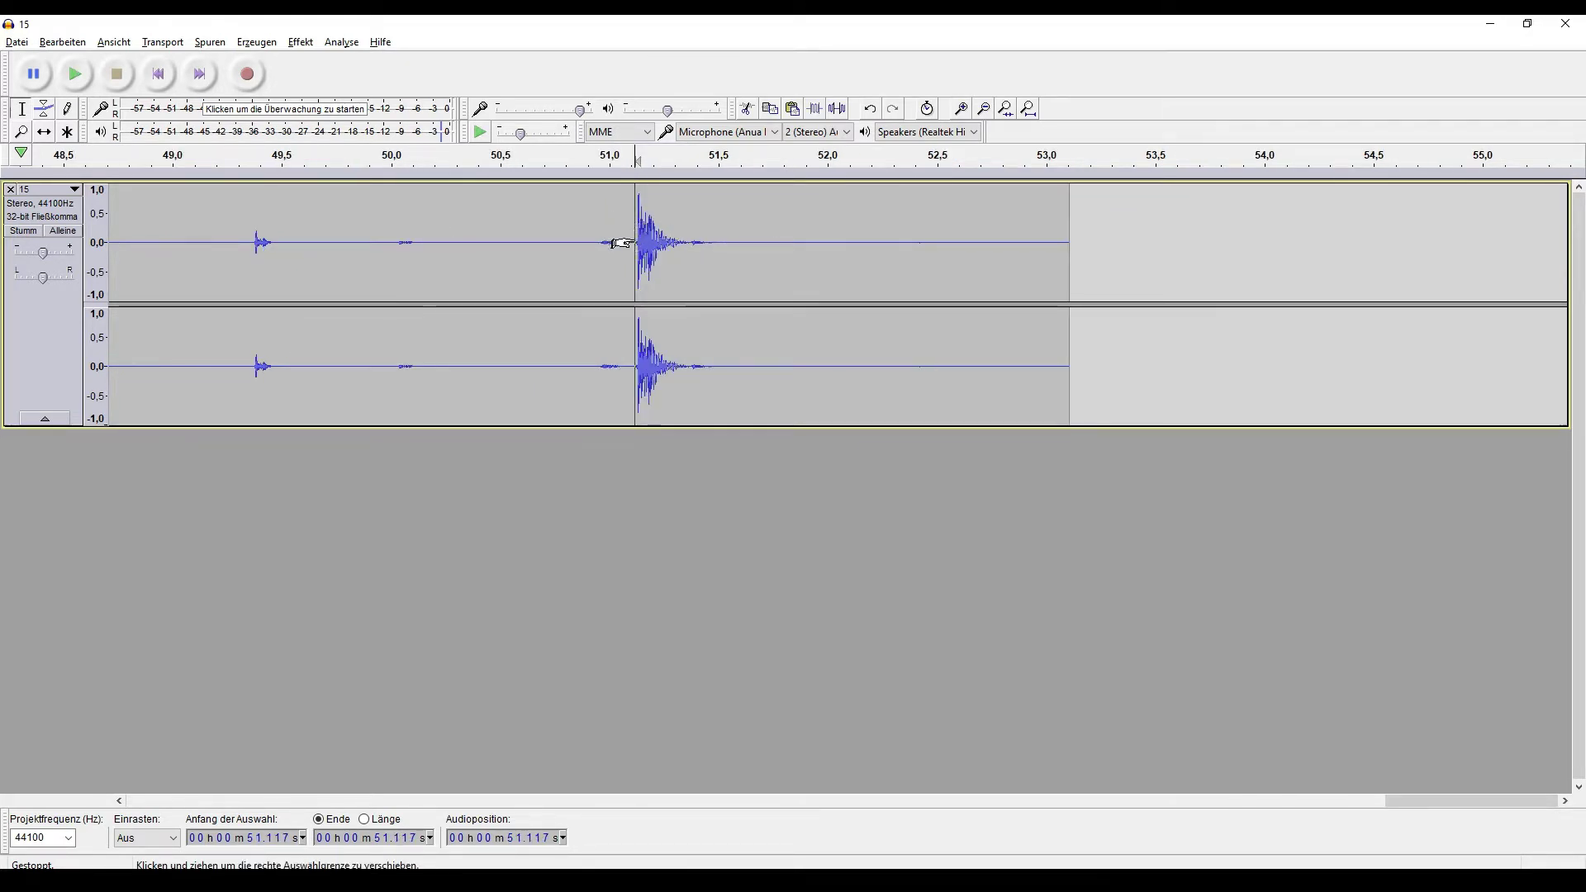
{"action": "left_click_drag", "start_coordinate": [646, 240], "coordinate": [728, 242]}
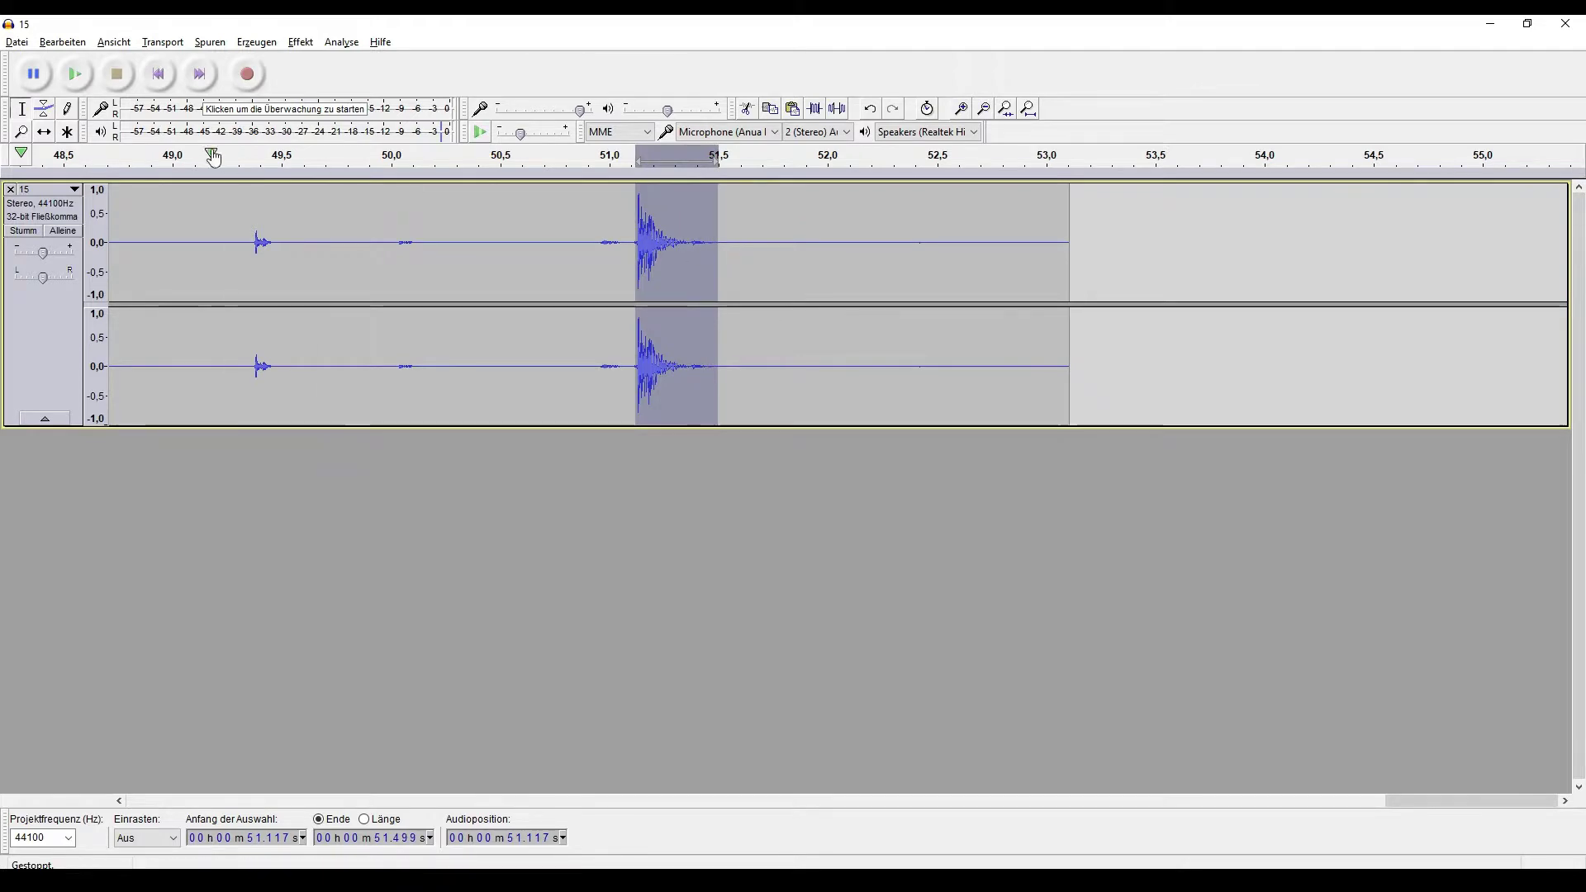
{"action": "left_click", "coordinate": [17, 42]}
{"action": "left_click", "coordinate": [33, 60]}
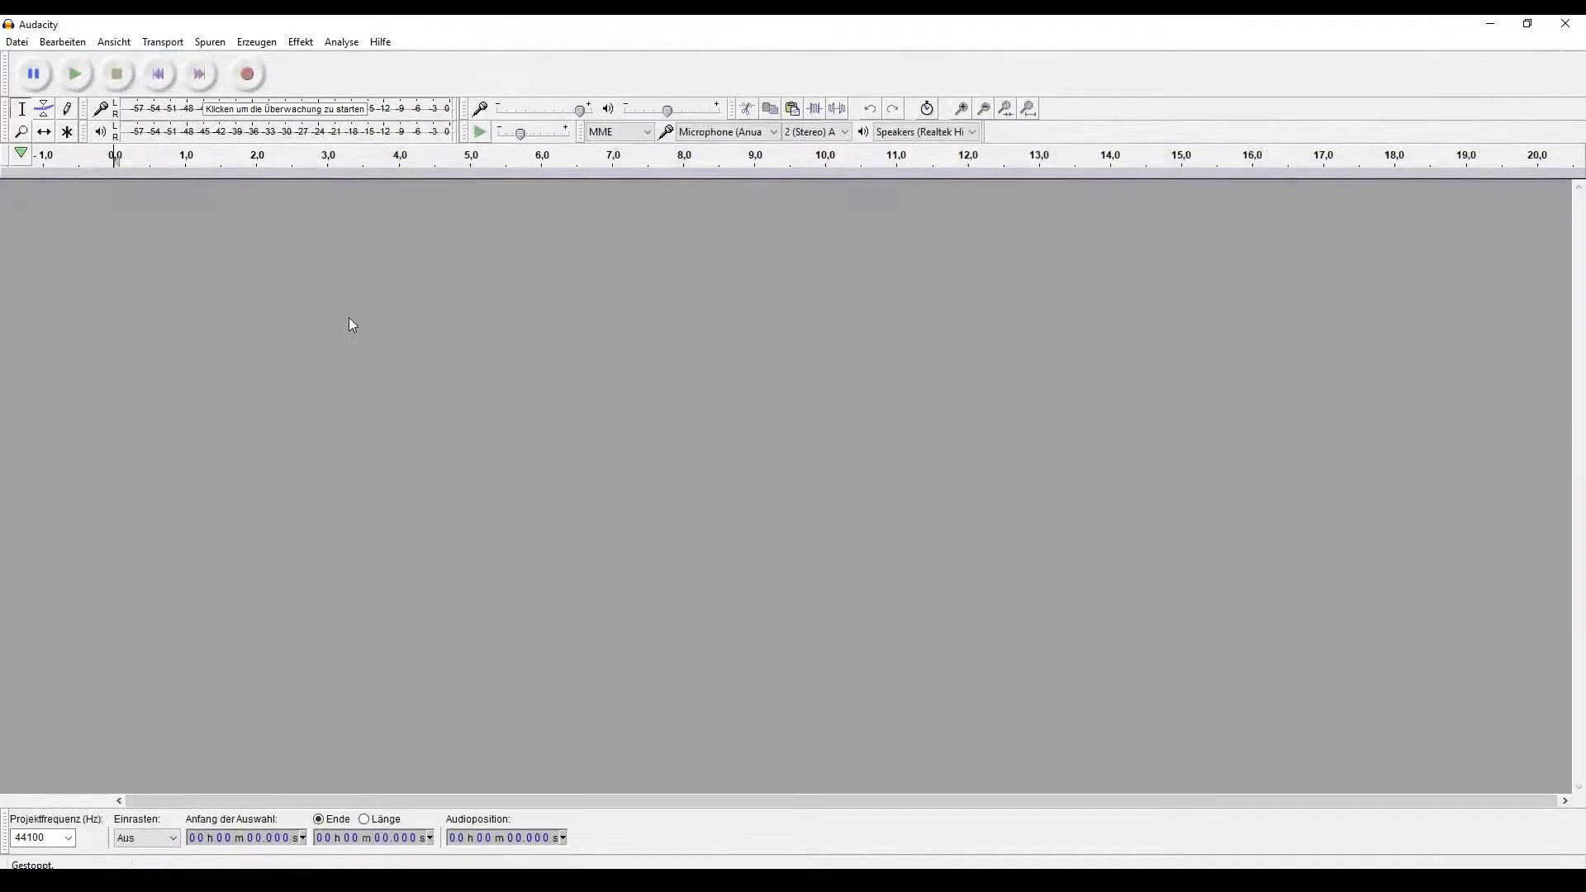
{"action": "key", "text": "ctrl+v"}
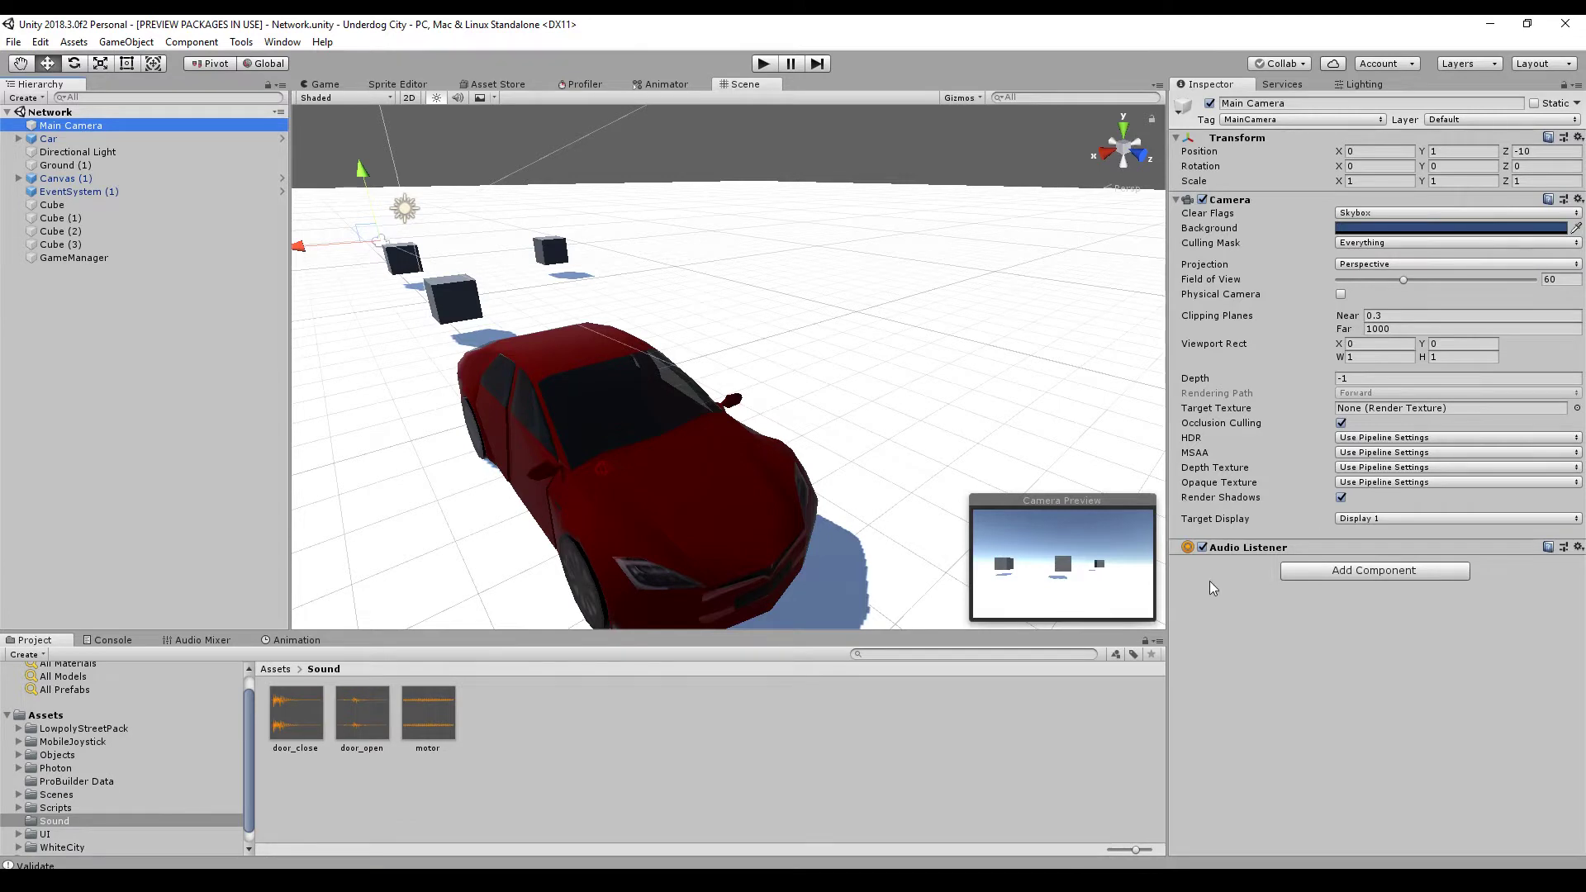
Open the prefab asset of the Car object for editing.
{"action": "left_click", "coordinate": [606, 434]}
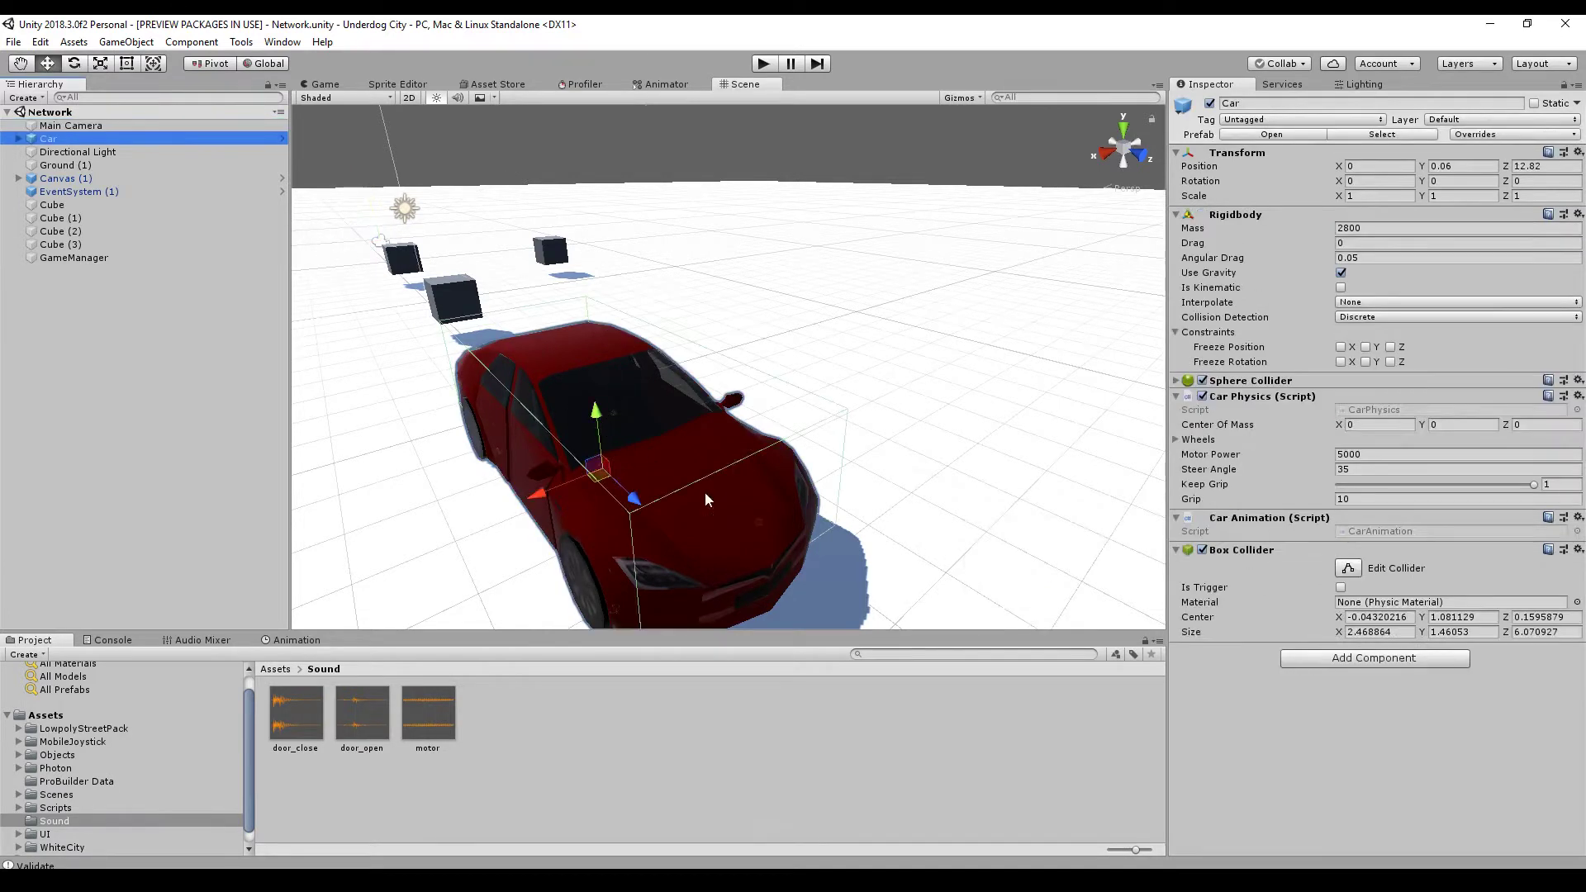
{"action": "right_click", "coordinate": [45, 142]}
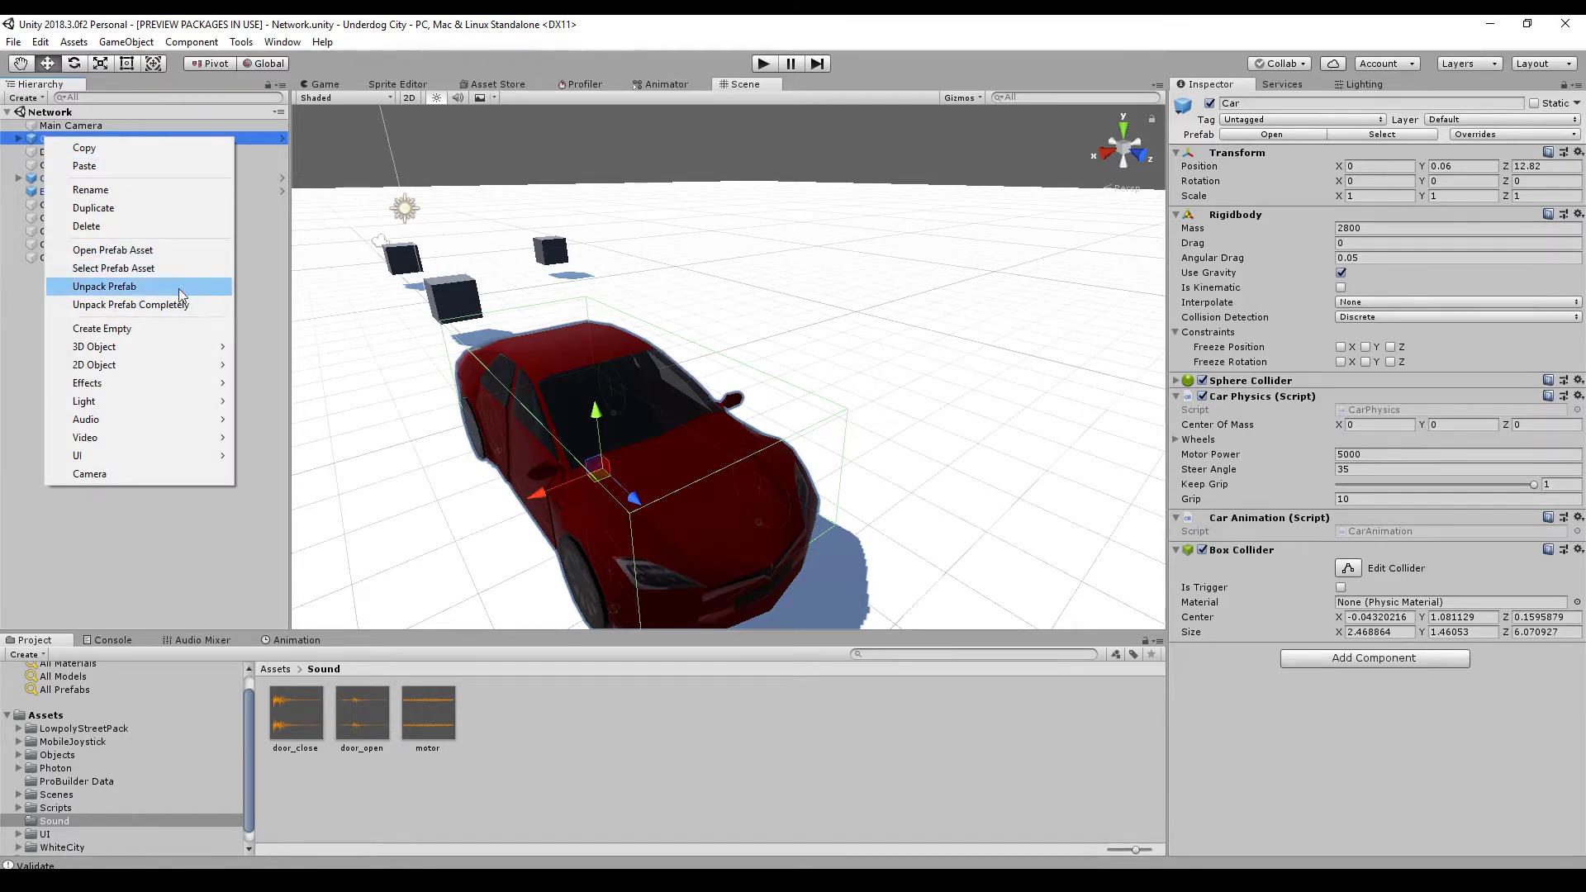
{"action": "left_click", "coordinate": [151, 252]}
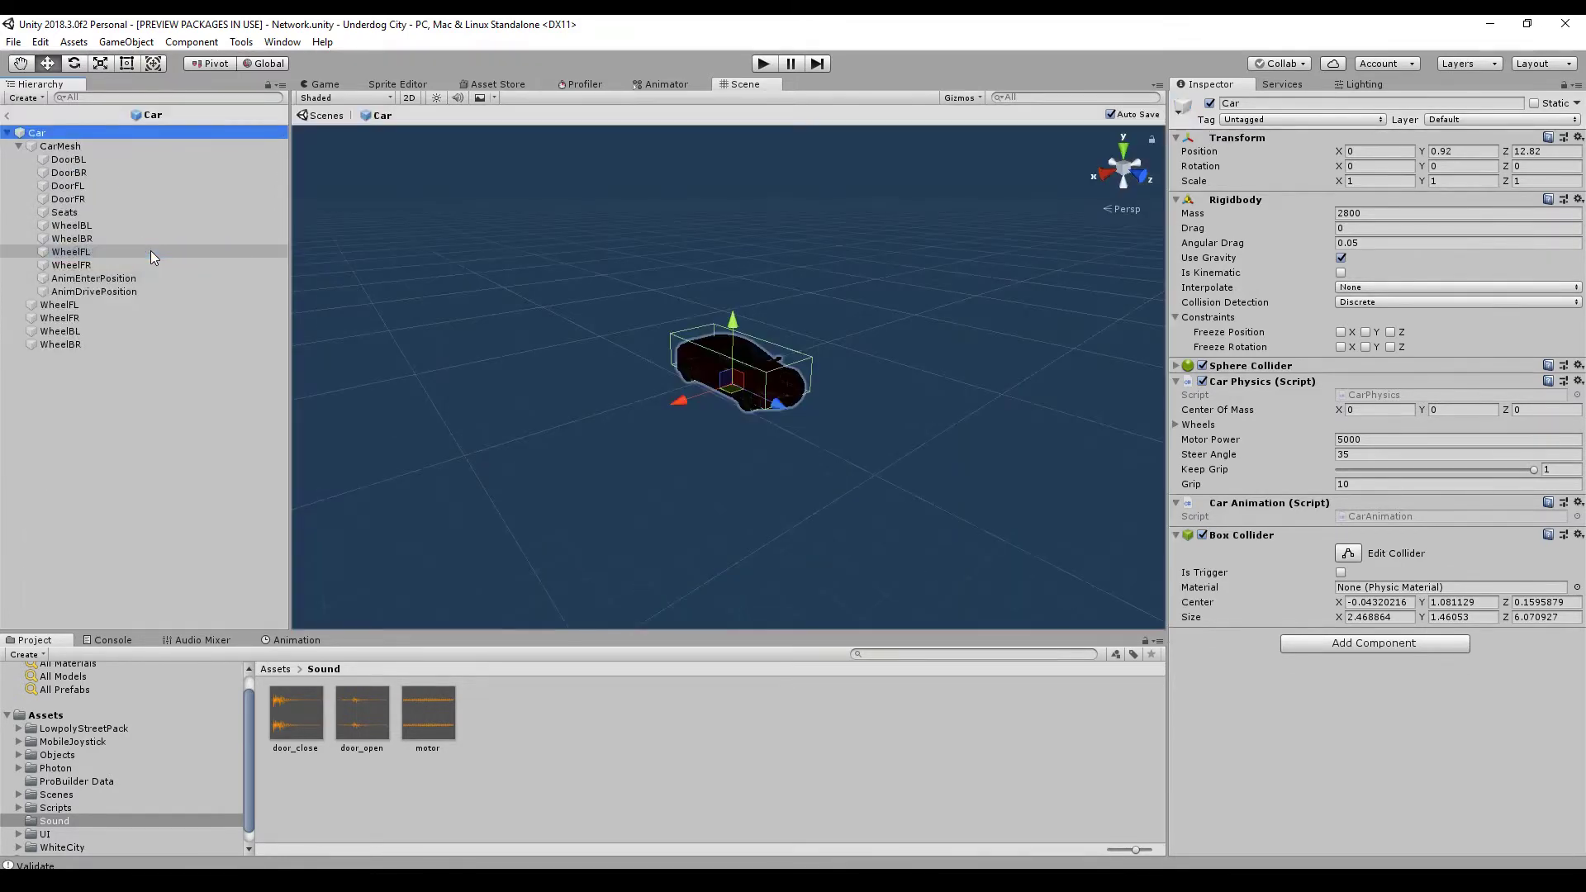
{"action": "scroll", "coordinate": [842, 488], "scroll_direction": "up", "scroll_amount": 3}
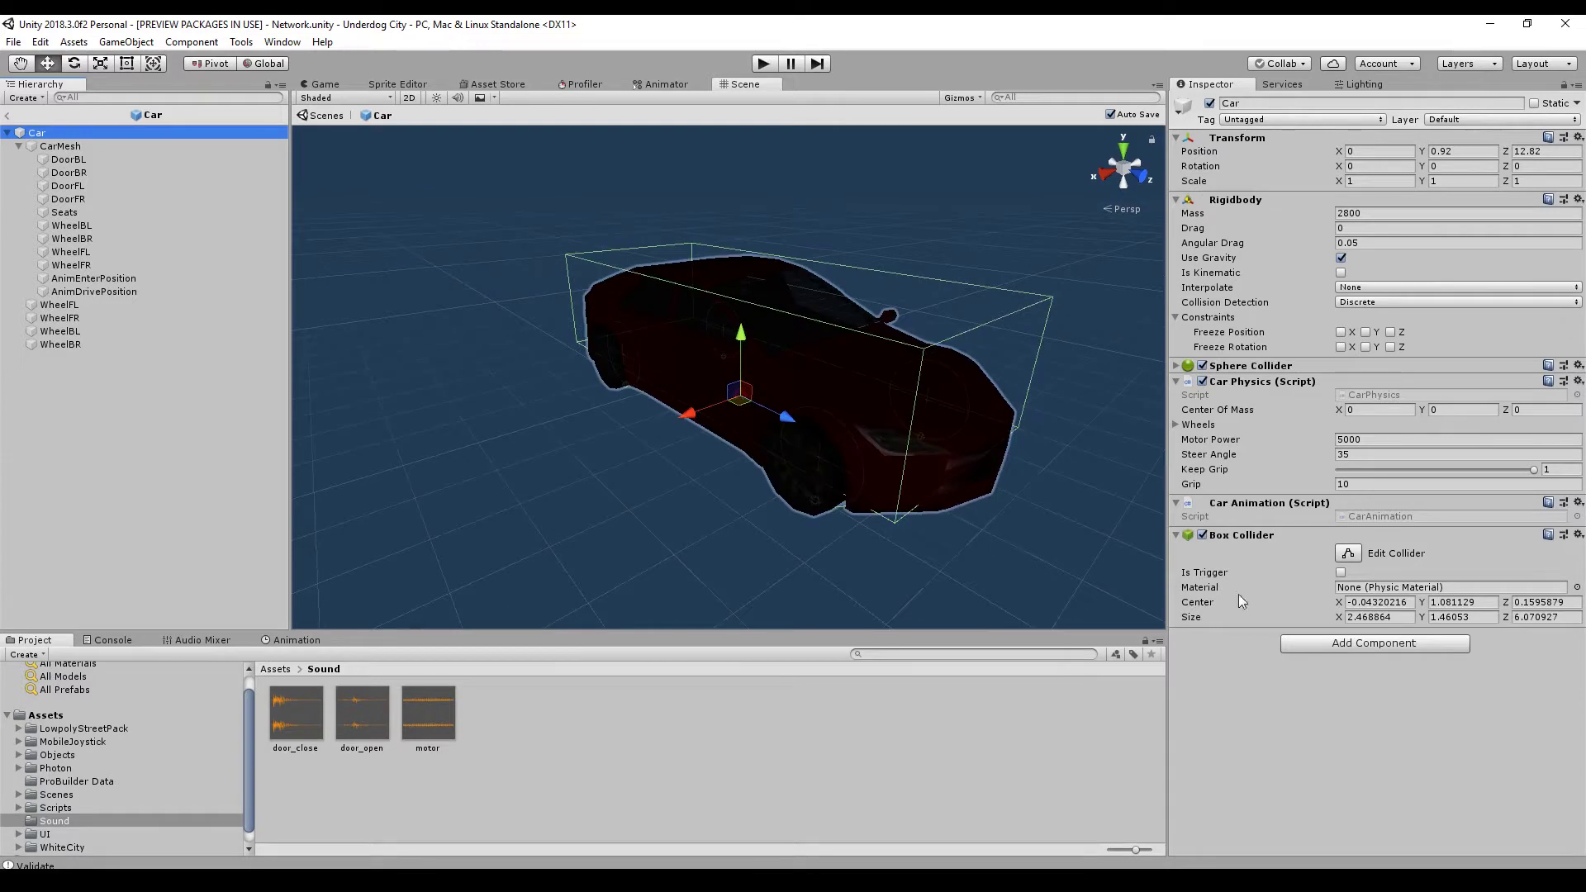
Add an Audio Source component to the Car prefab and assign the motor sound as its audio clip.
{"action": "left_click", "coordinate": [1431, 650]}
{"action": "type", "text": "audi"}
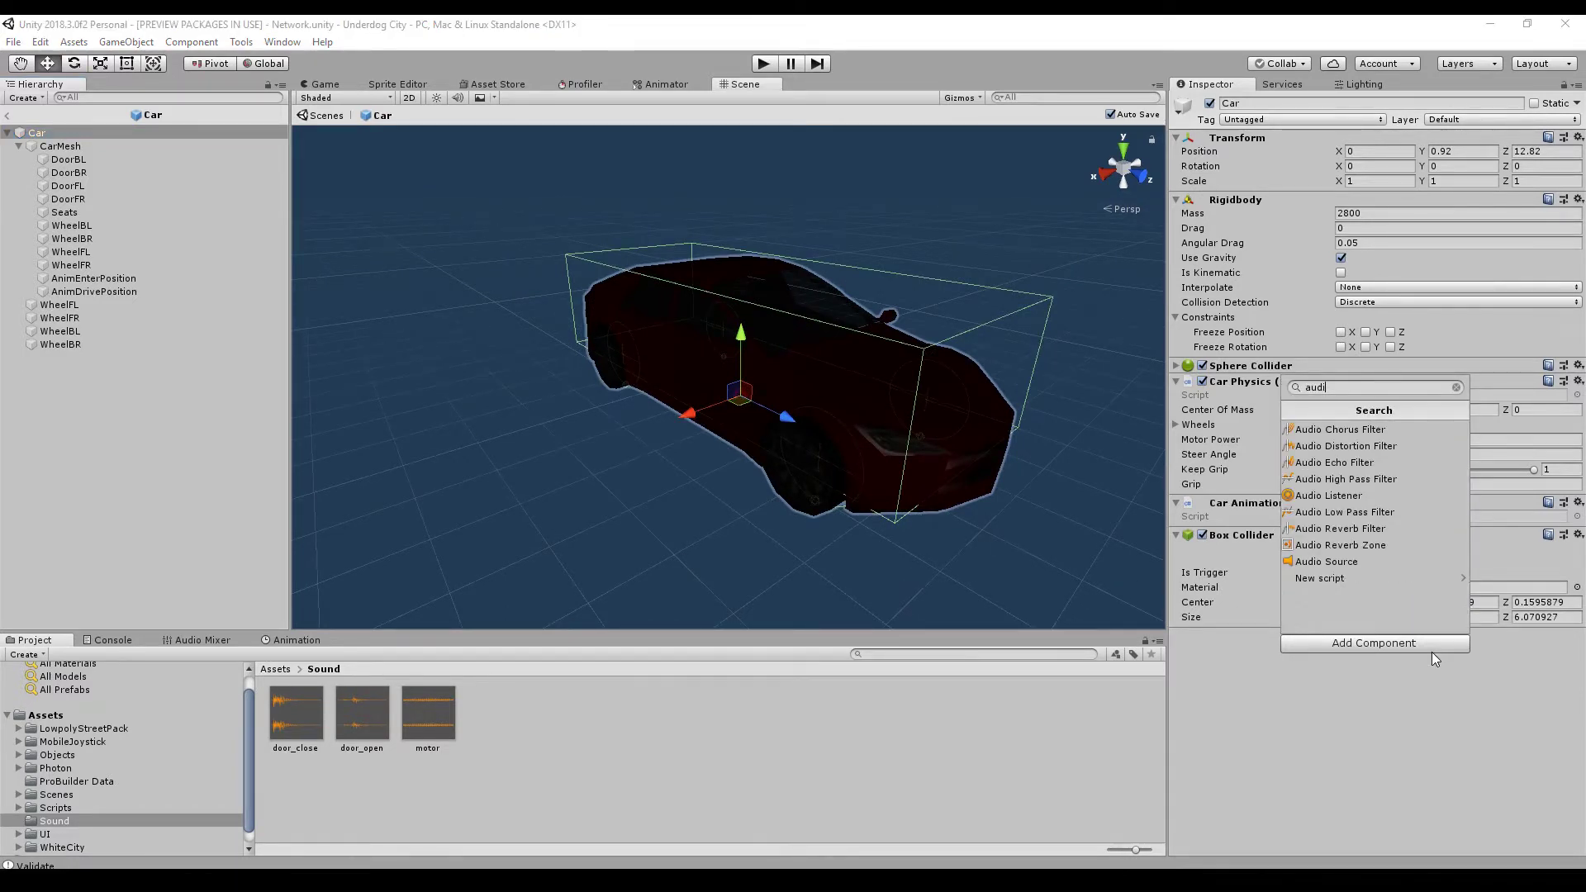
{"action": "left_click", "coordinate": [1327, 562]}
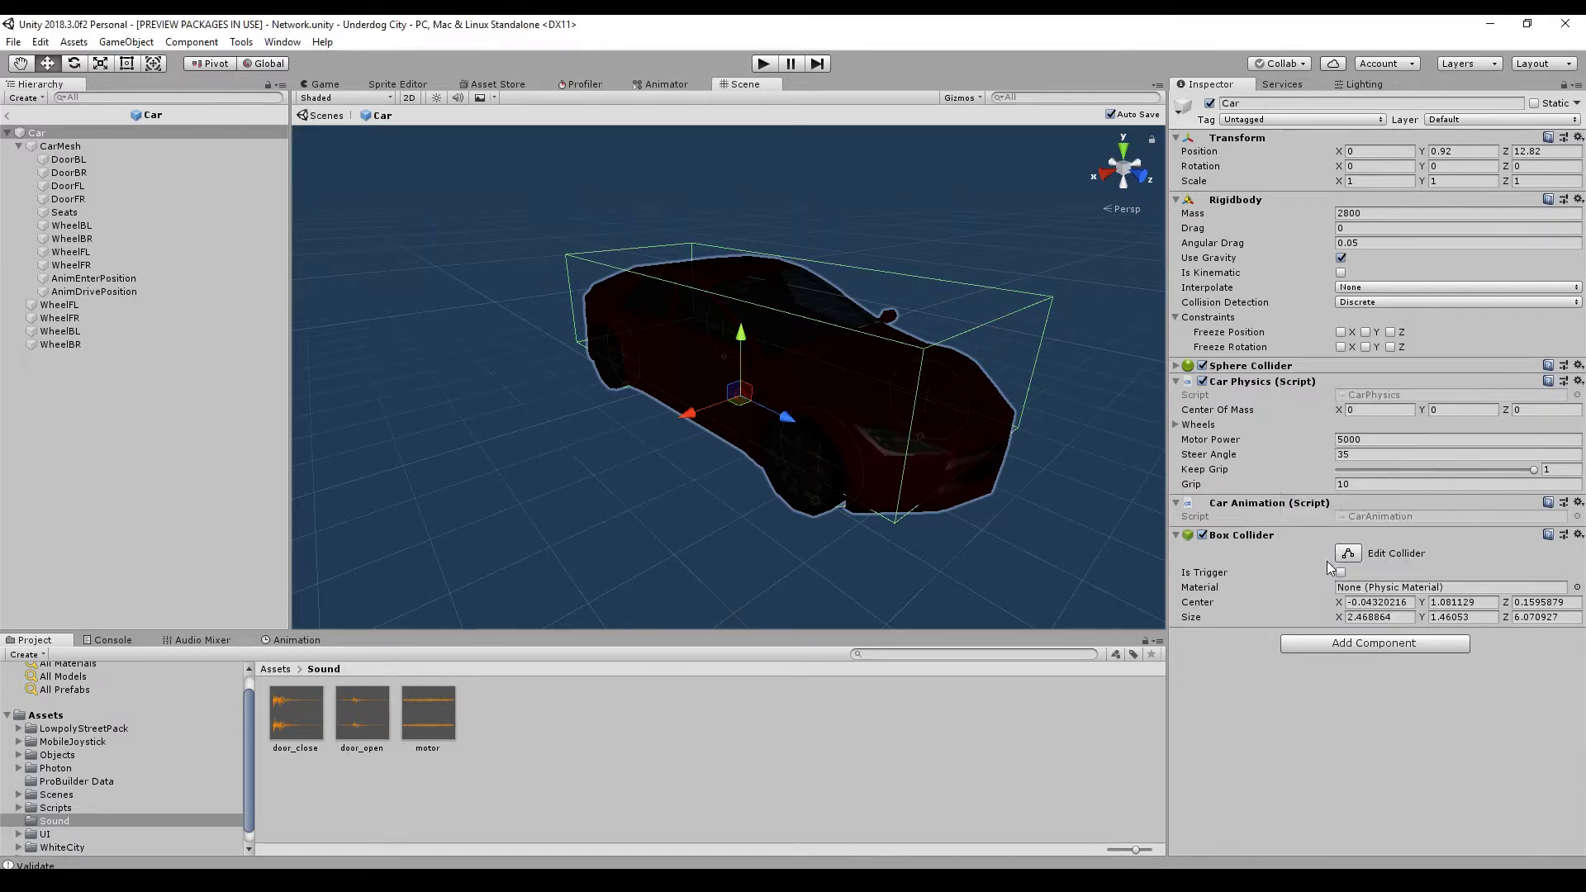
{"action": "scroll", "coordinate": [1317, 552], "scroll_direction": "down", "scroll_amount": 5}
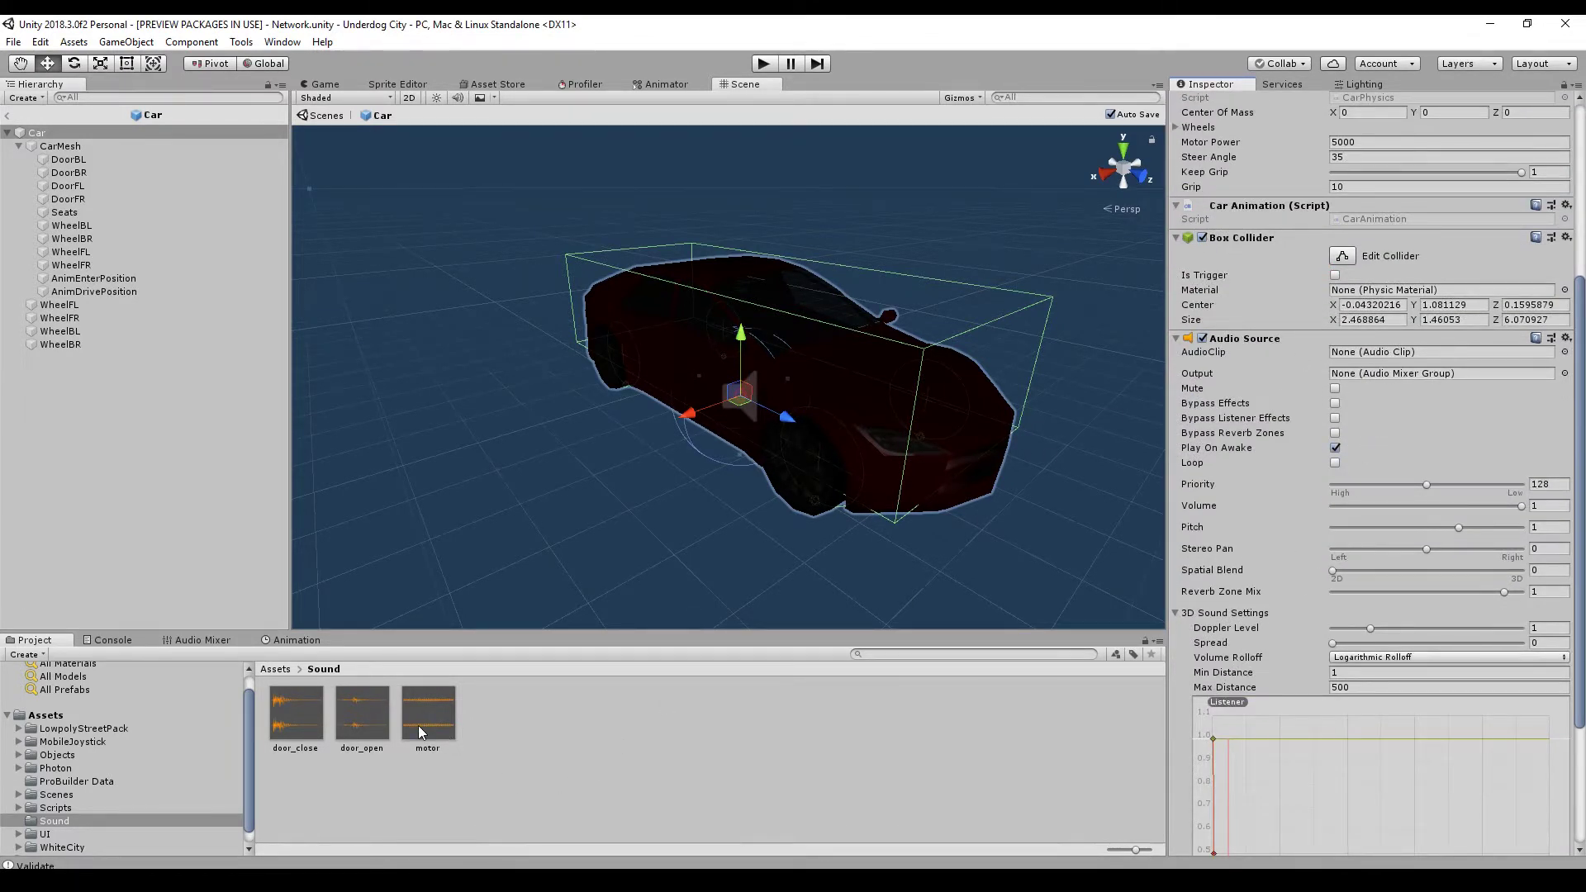
{"action": "left_click_drag", "start_coordinate": [424, 731], "coordinate": [1353, 358]}
Create an Audio Mixer named Main in the Assets folder.
{"action": "left_click", "coordinate": [66, 715]}
{"action": "right_click", "coordinate": [400, 767]}
{"action": "mouse_move", "coordinate": [575, 409]}
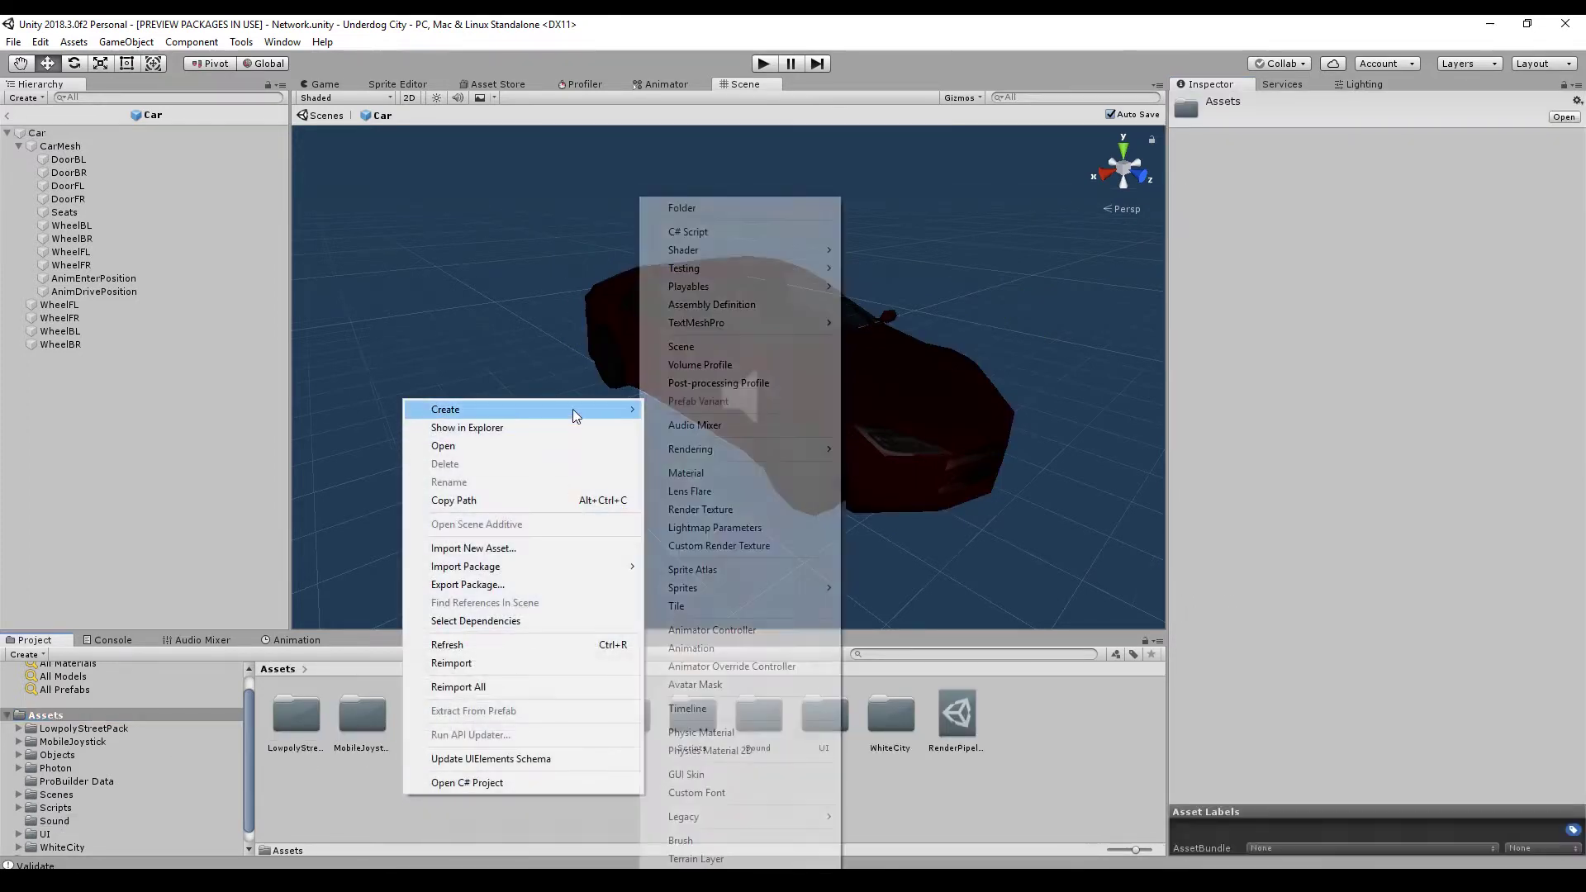
{"action": "left_click", "coordinate": [738, 426]}
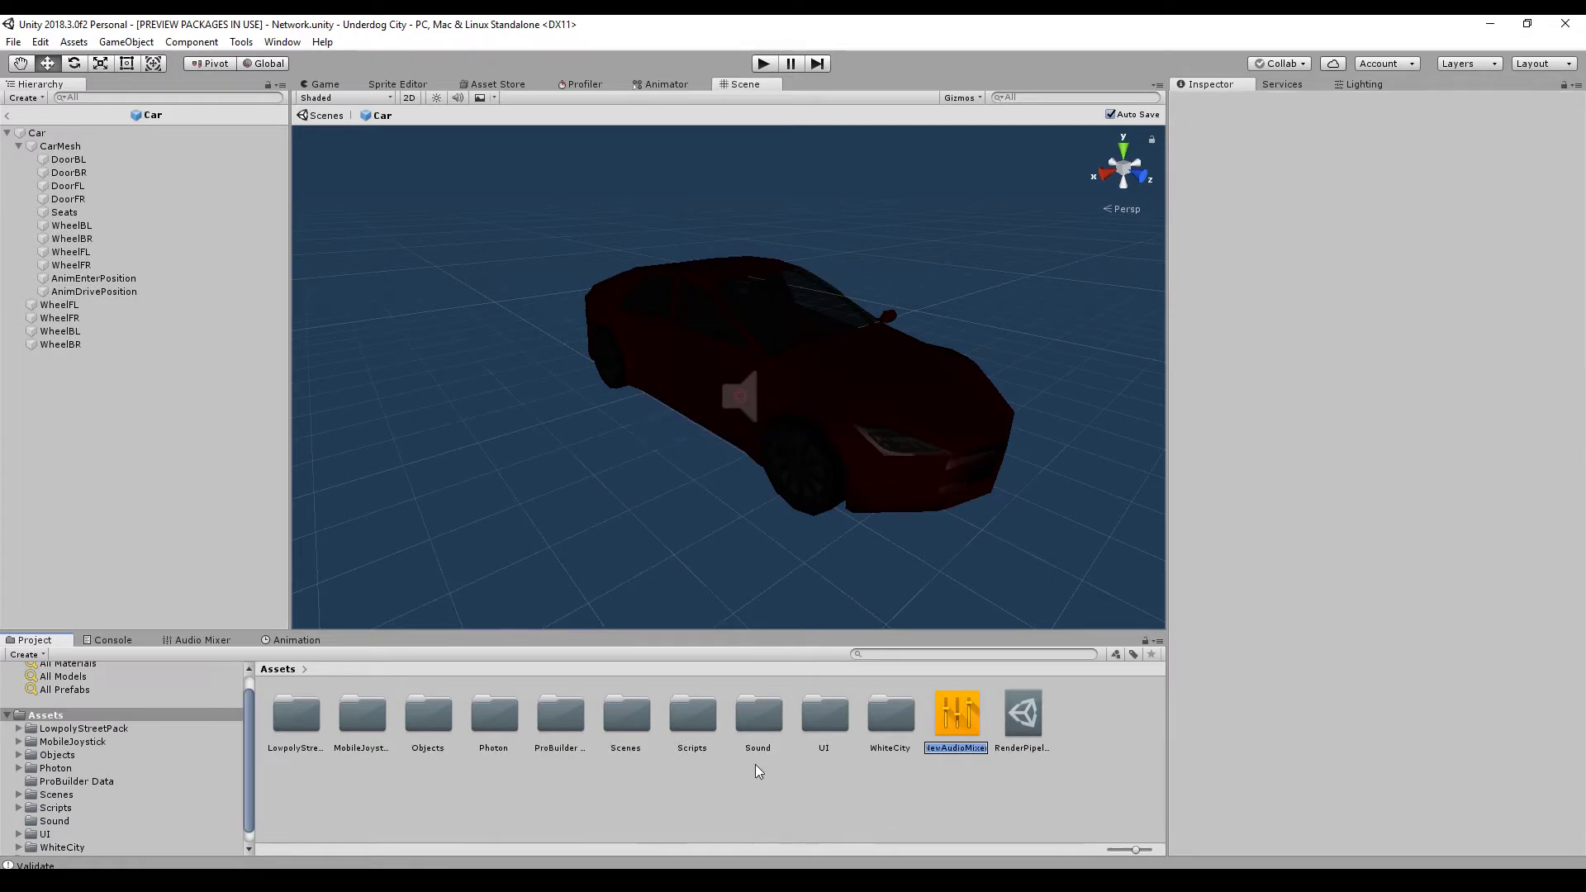
{"action": "type", "text": "Main"}
{"action": "key", "text": "Return"}
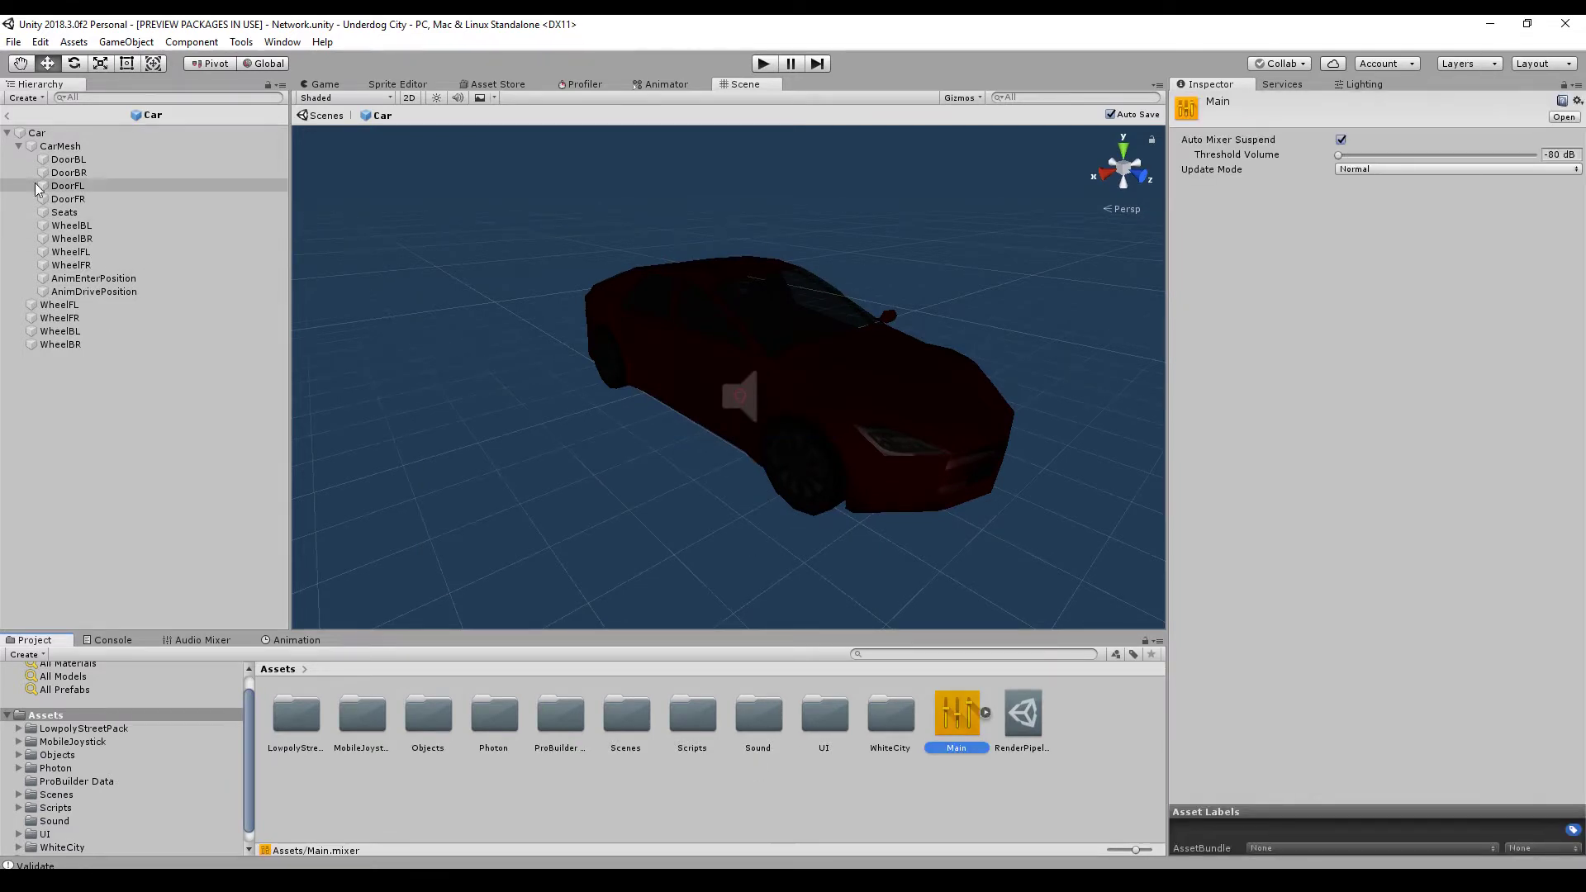
Route the output of the Car's Audio Source to the Master group of the Main mixer.
{"action": "left_click", "coordinate": [37, 133]}
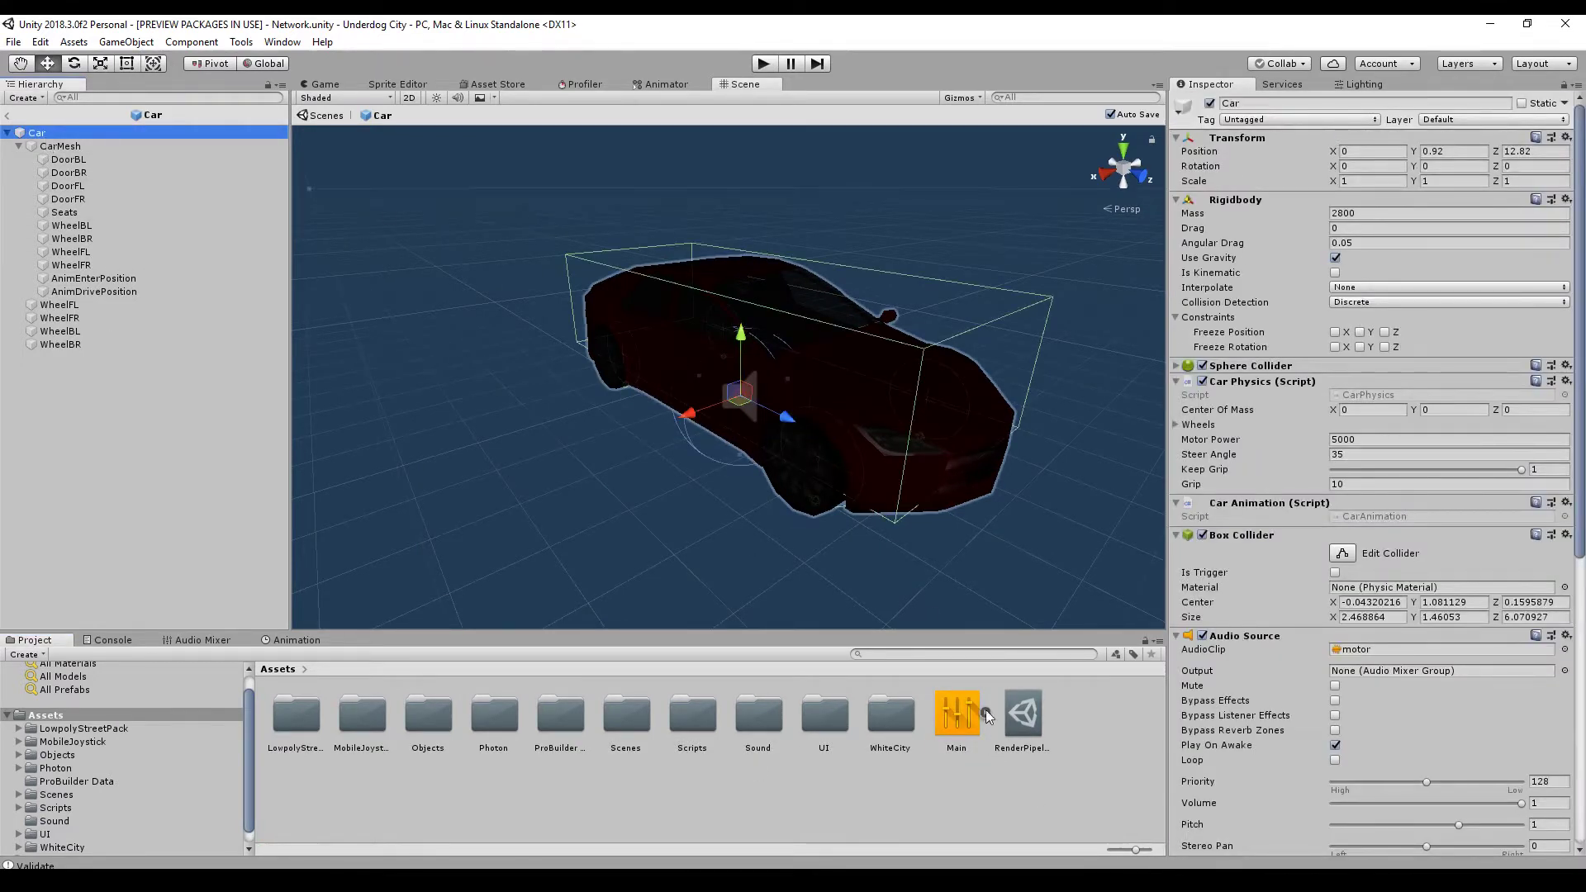
{"action": "left_click_drag", "start_coordinate": [988, 715], "coordinate": [1050, 712]}
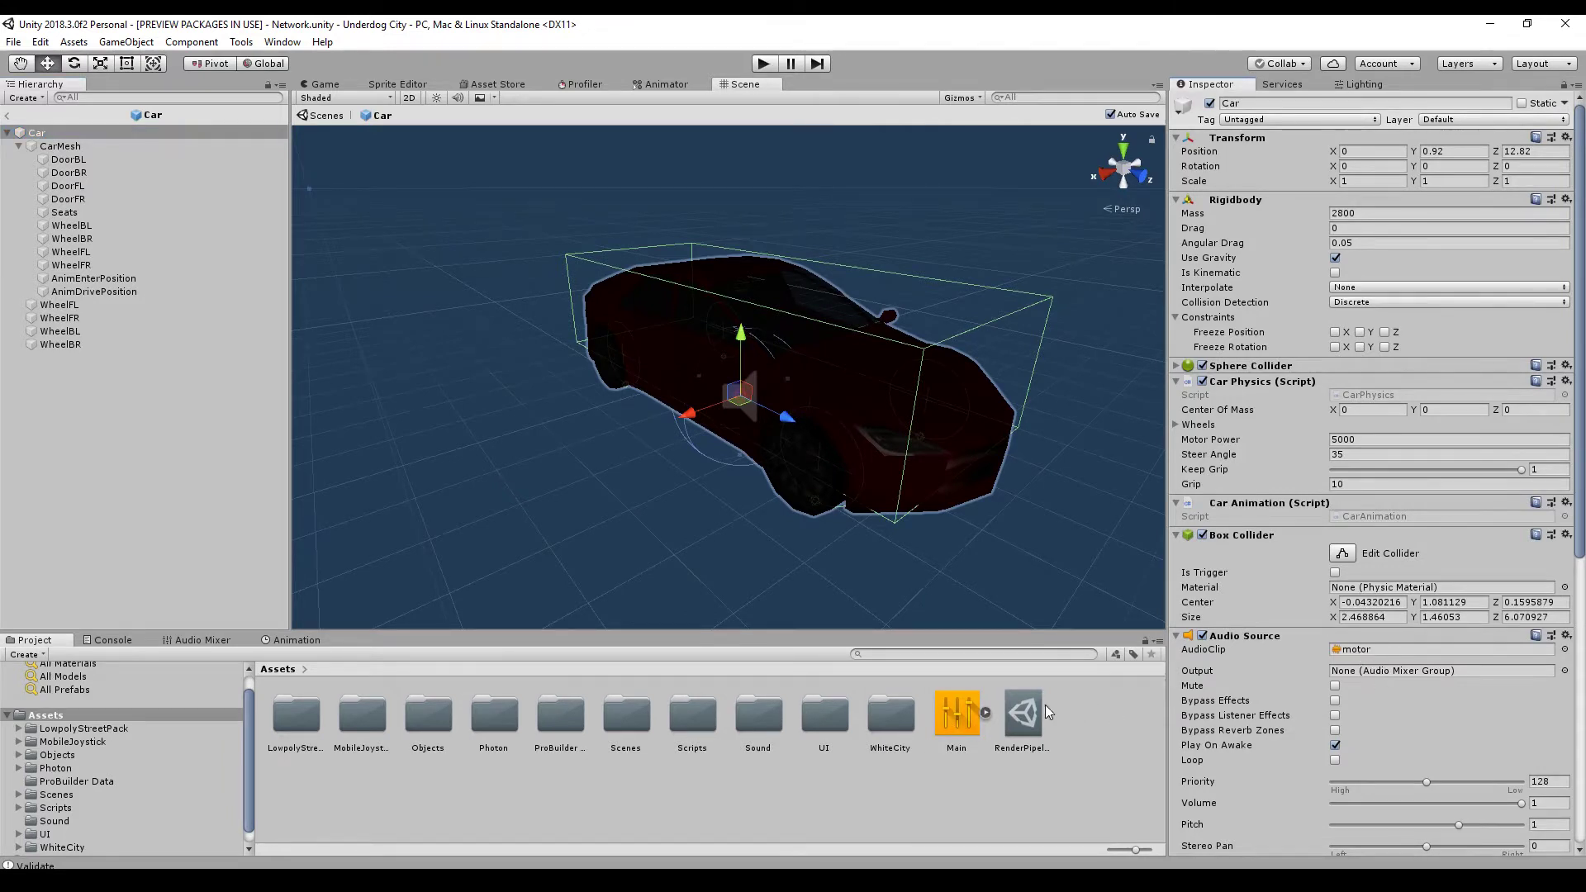
{"action": "left_click", "coordinate": [986, 712]}
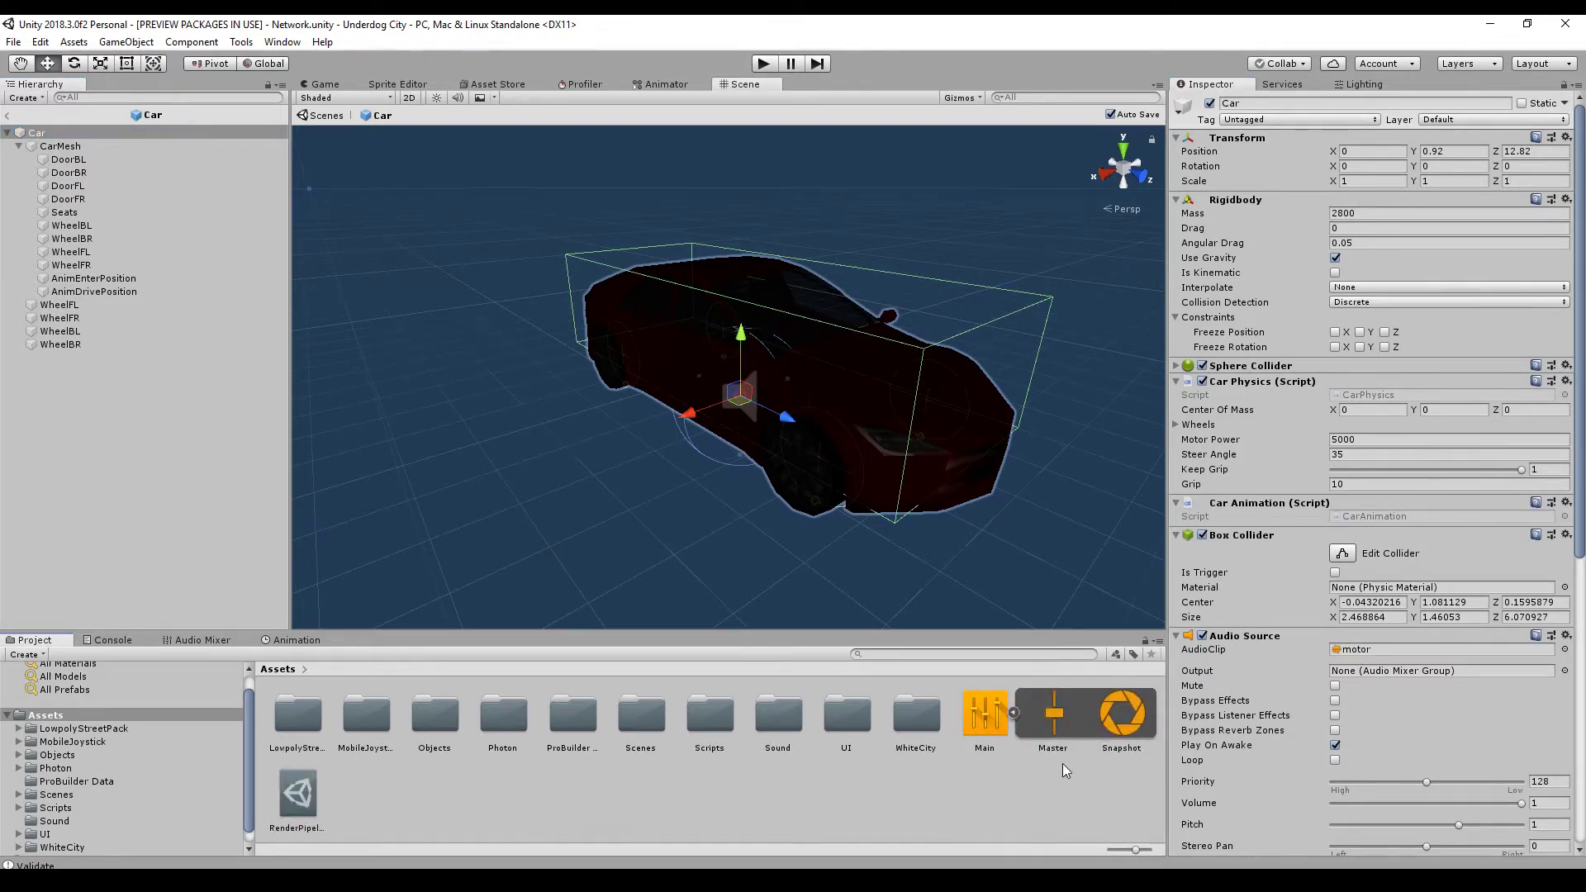
{"action": "left_click_drag", "start_coordinate": [1052, 715], "coordinate": [1379, 670]}
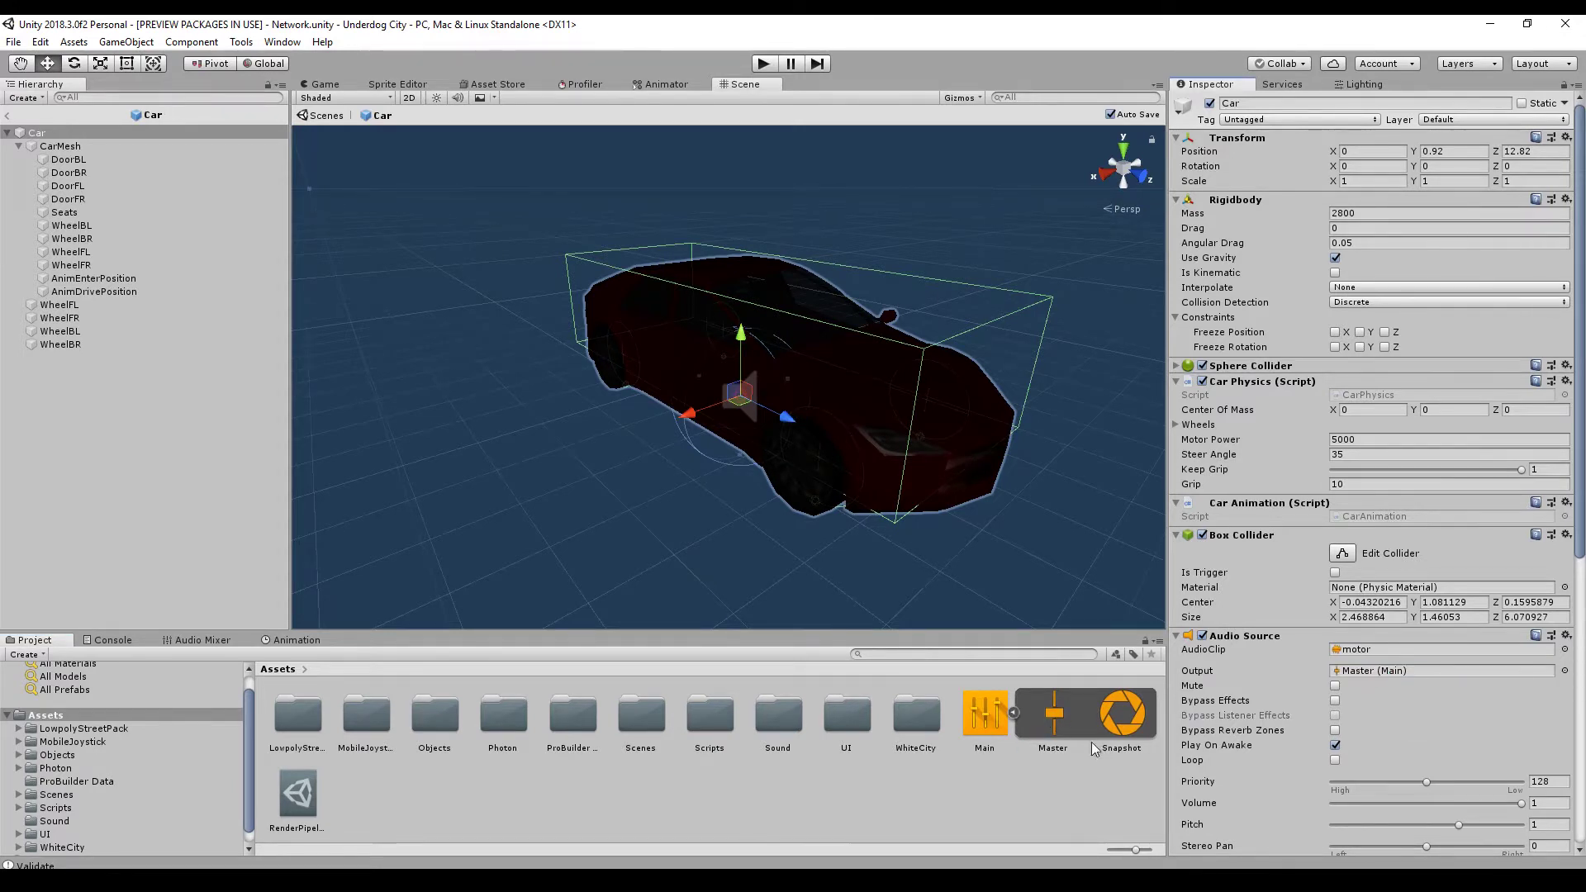
Open the Main audio mixer and examine the pitch and attenuation settings of its Master group.
{"action": "double_click", "coordinate": [983, 720]}
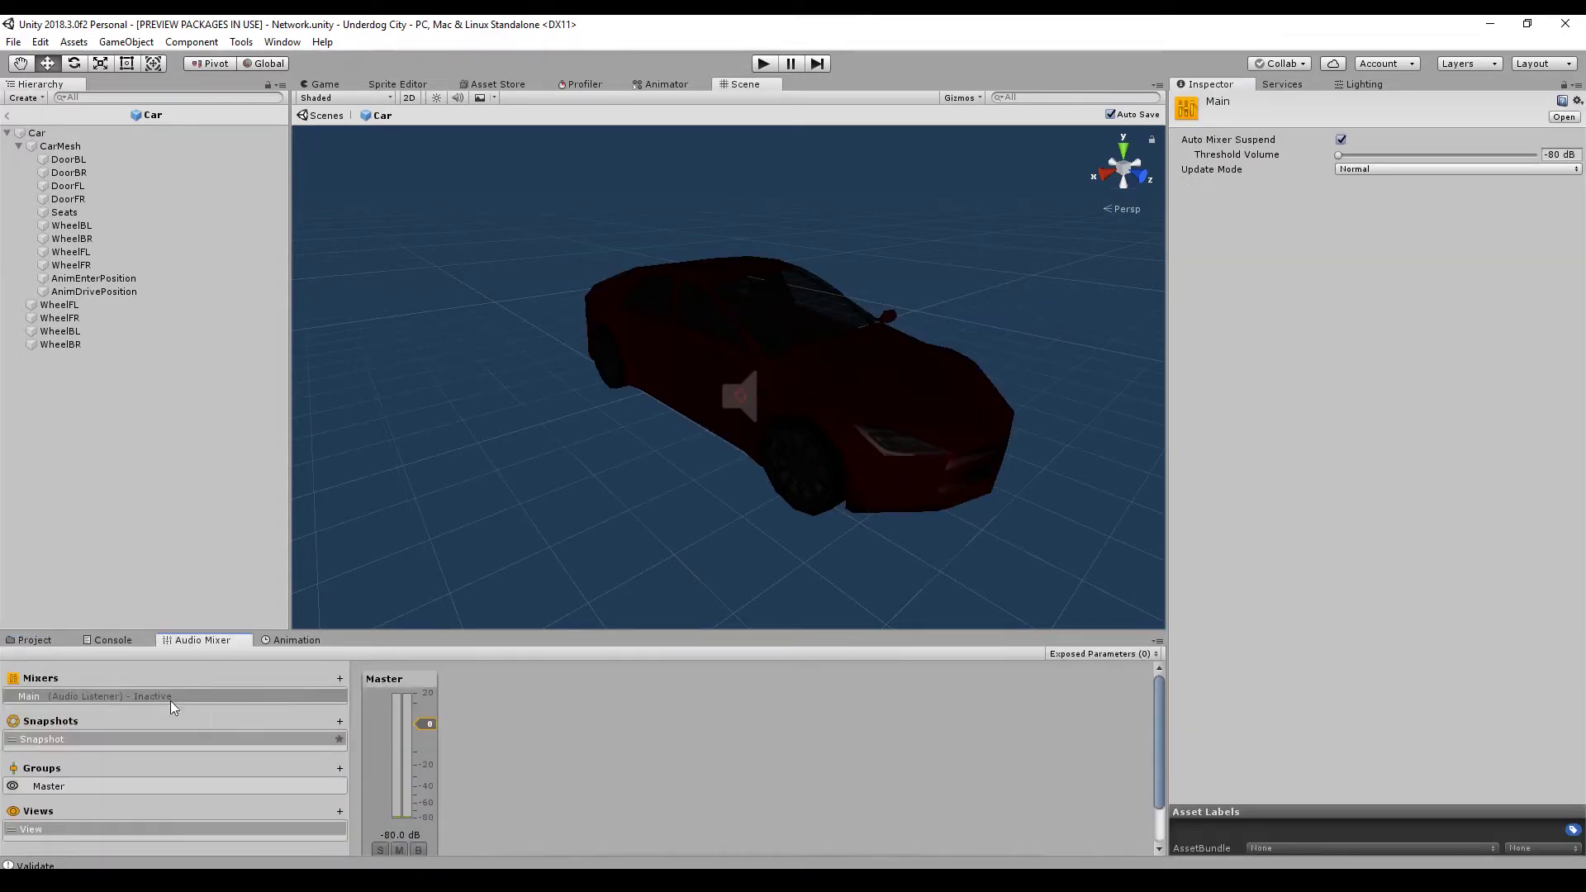
{"action": "left_click", "coordinate": [389, 677]}
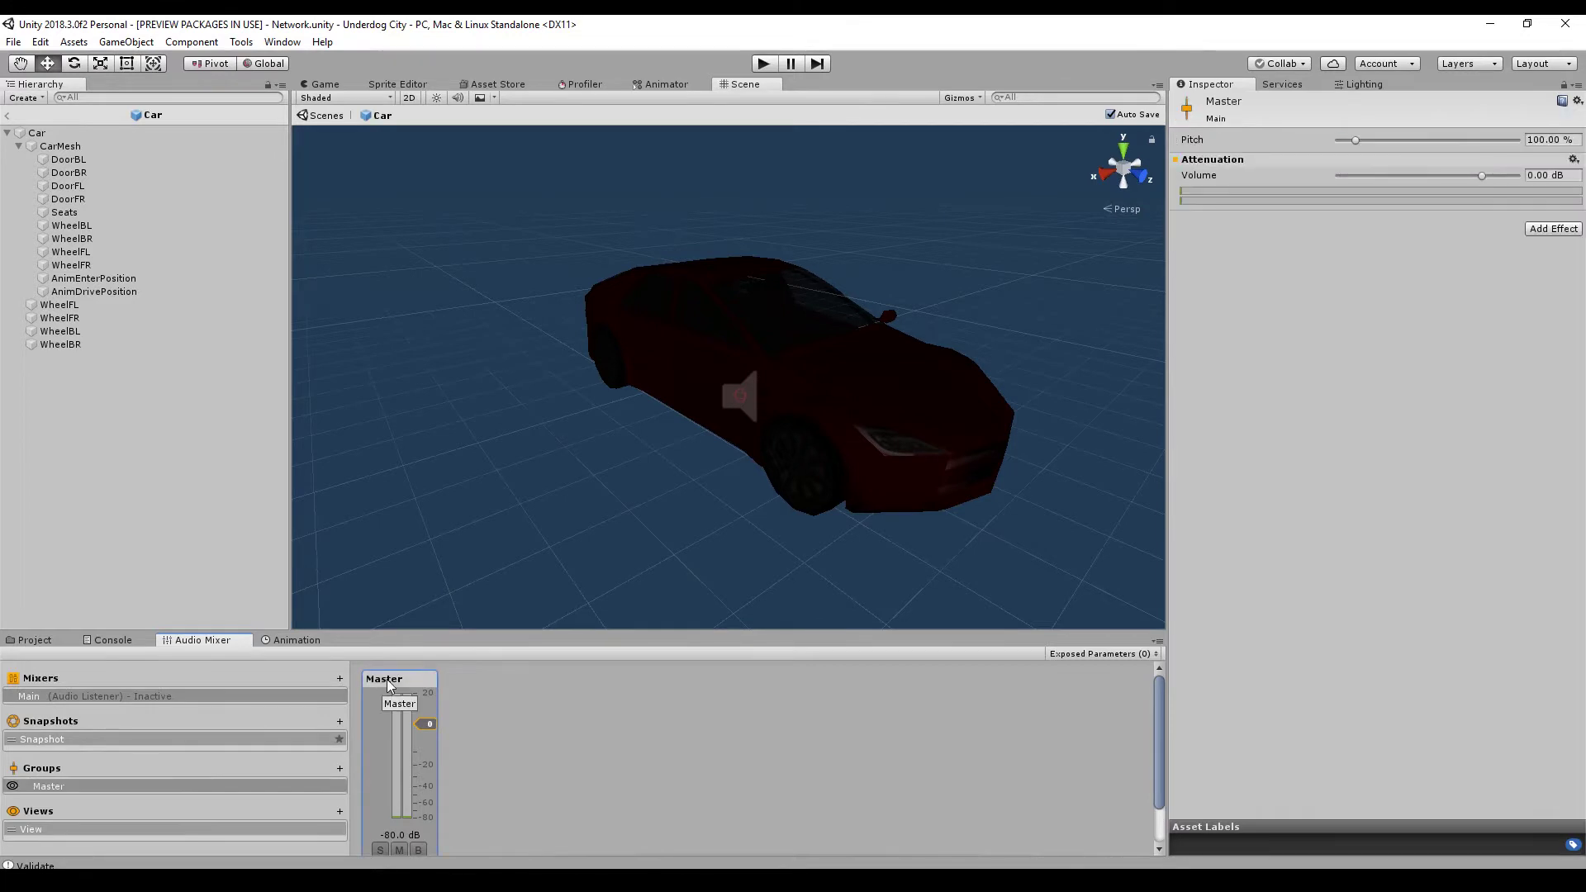
{"action": "left_click", "coordinate": [470, 691]}
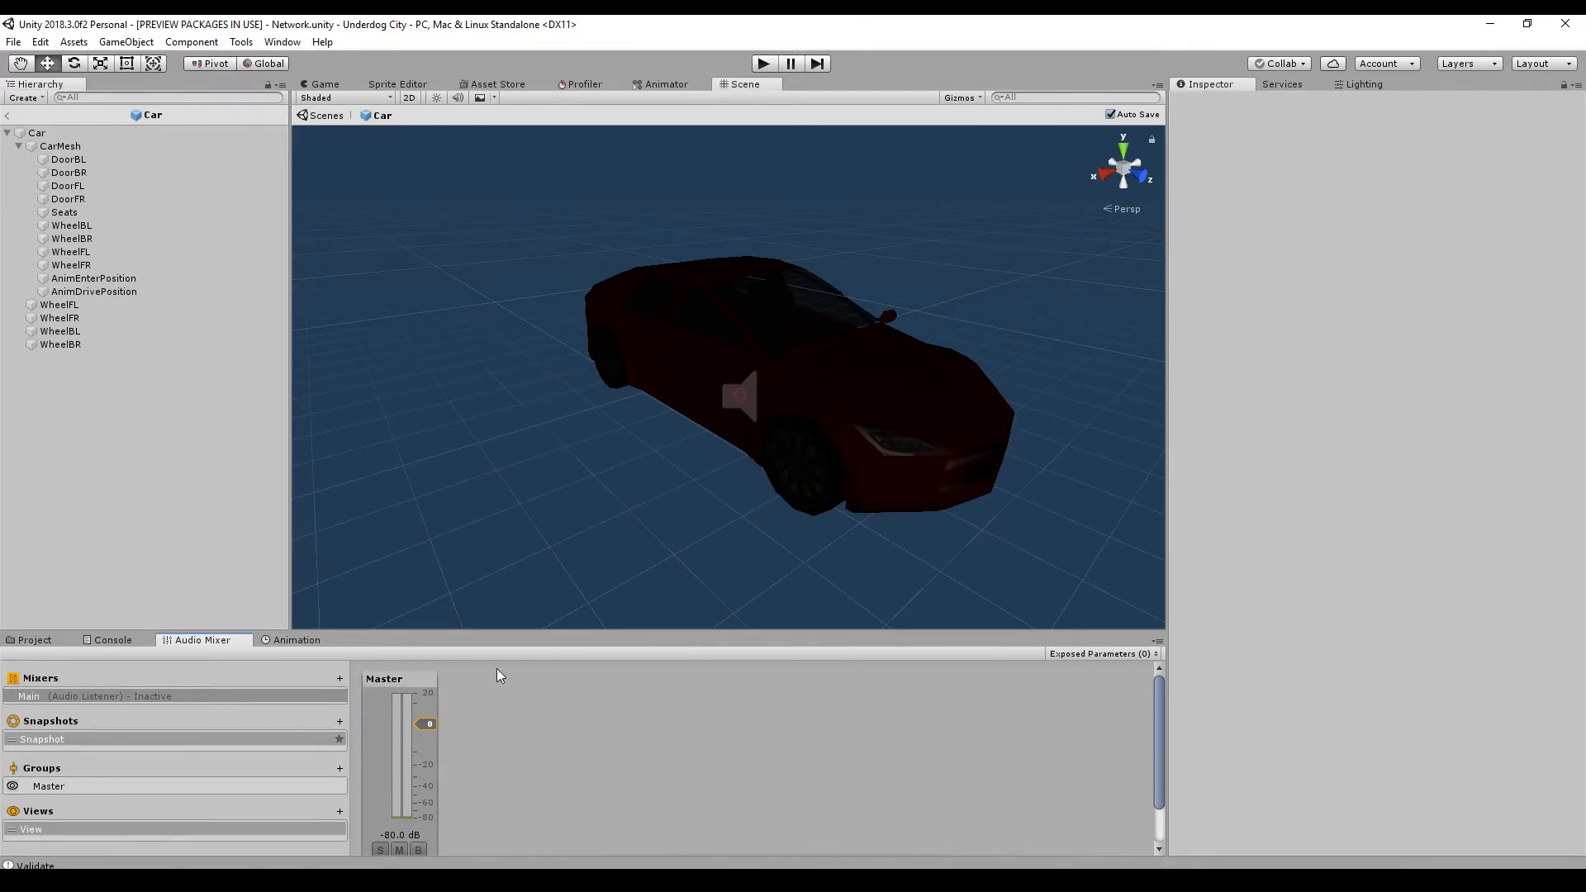
{"action": "left_click", "coordinate": [396, 689]}
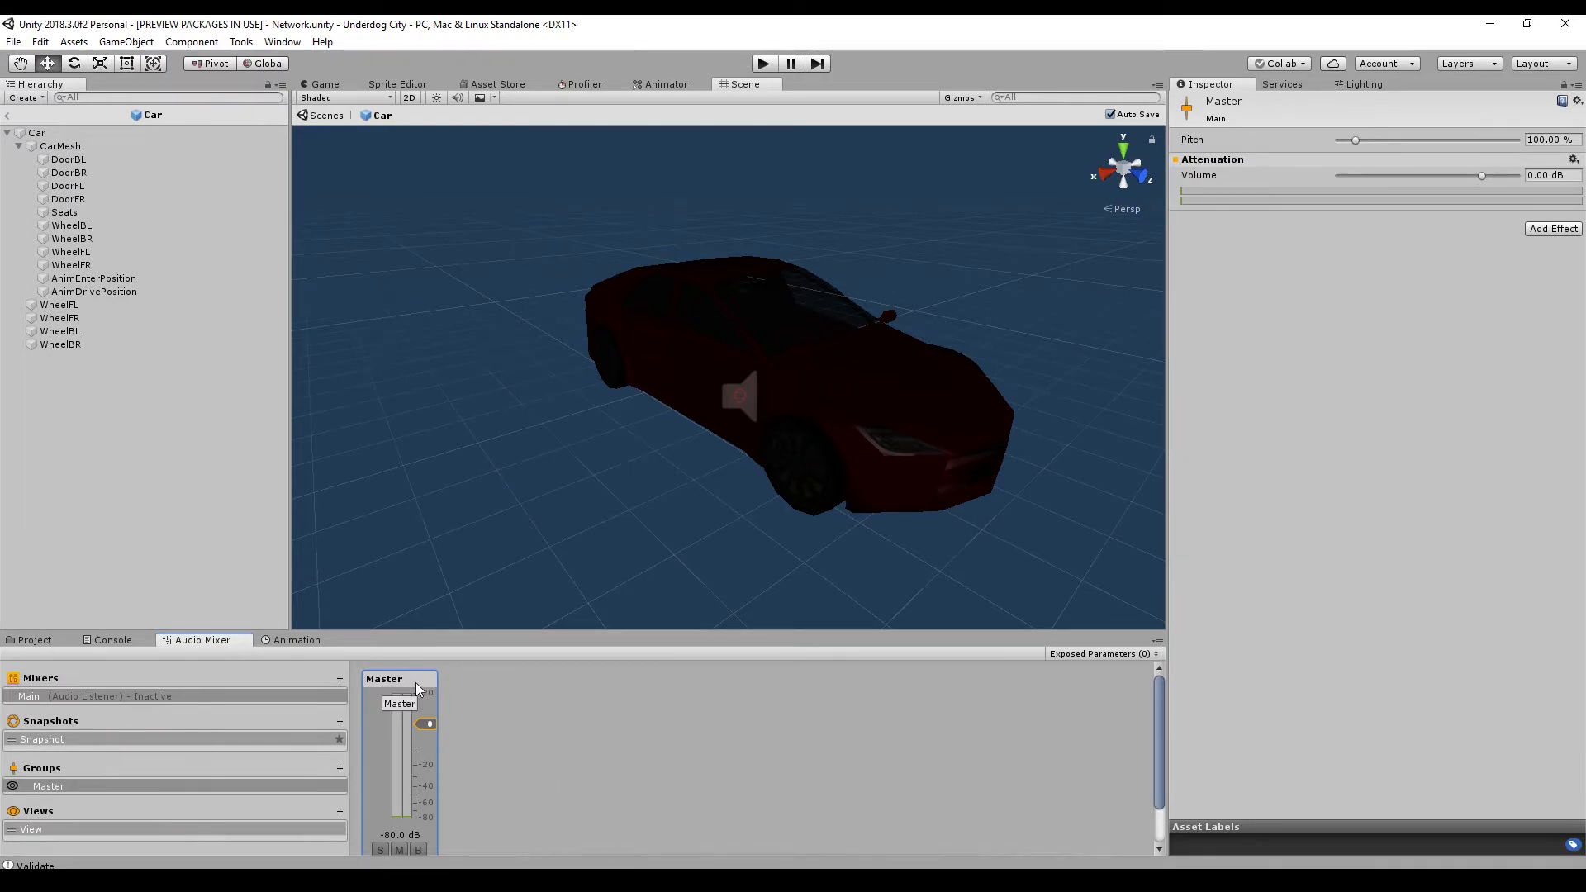
Turn off Play On Awake in the Car's Audio Source.
{"action": "left_click", "coordinate": [50, 133]}
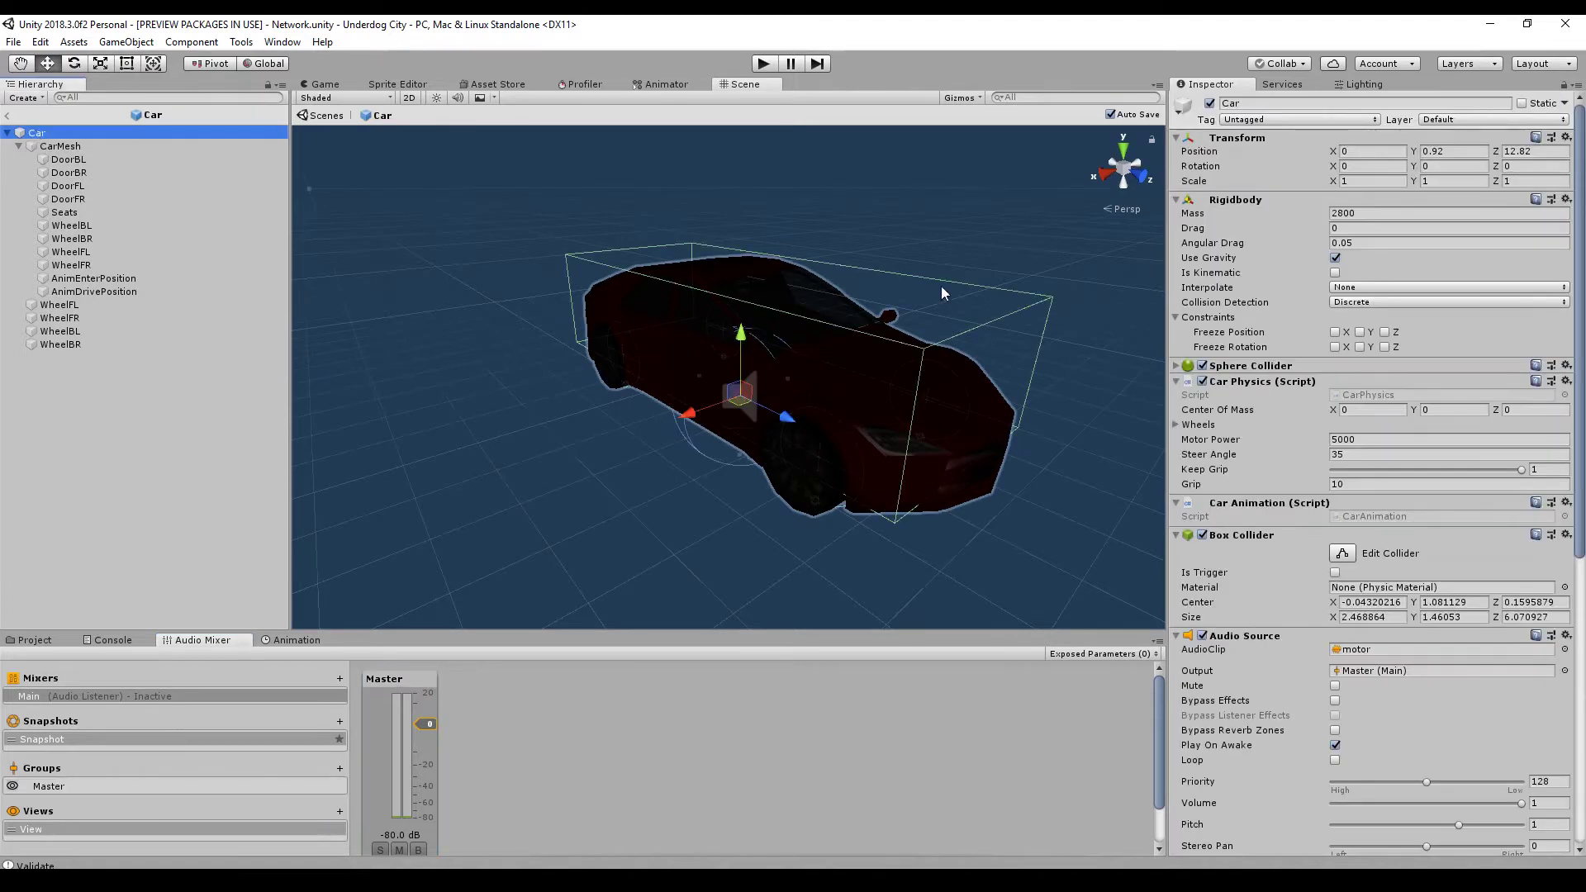
{"action": "scroll", "coordinate": [1332, 651], "scroll_direction": "down", "scroll_amount": 10}
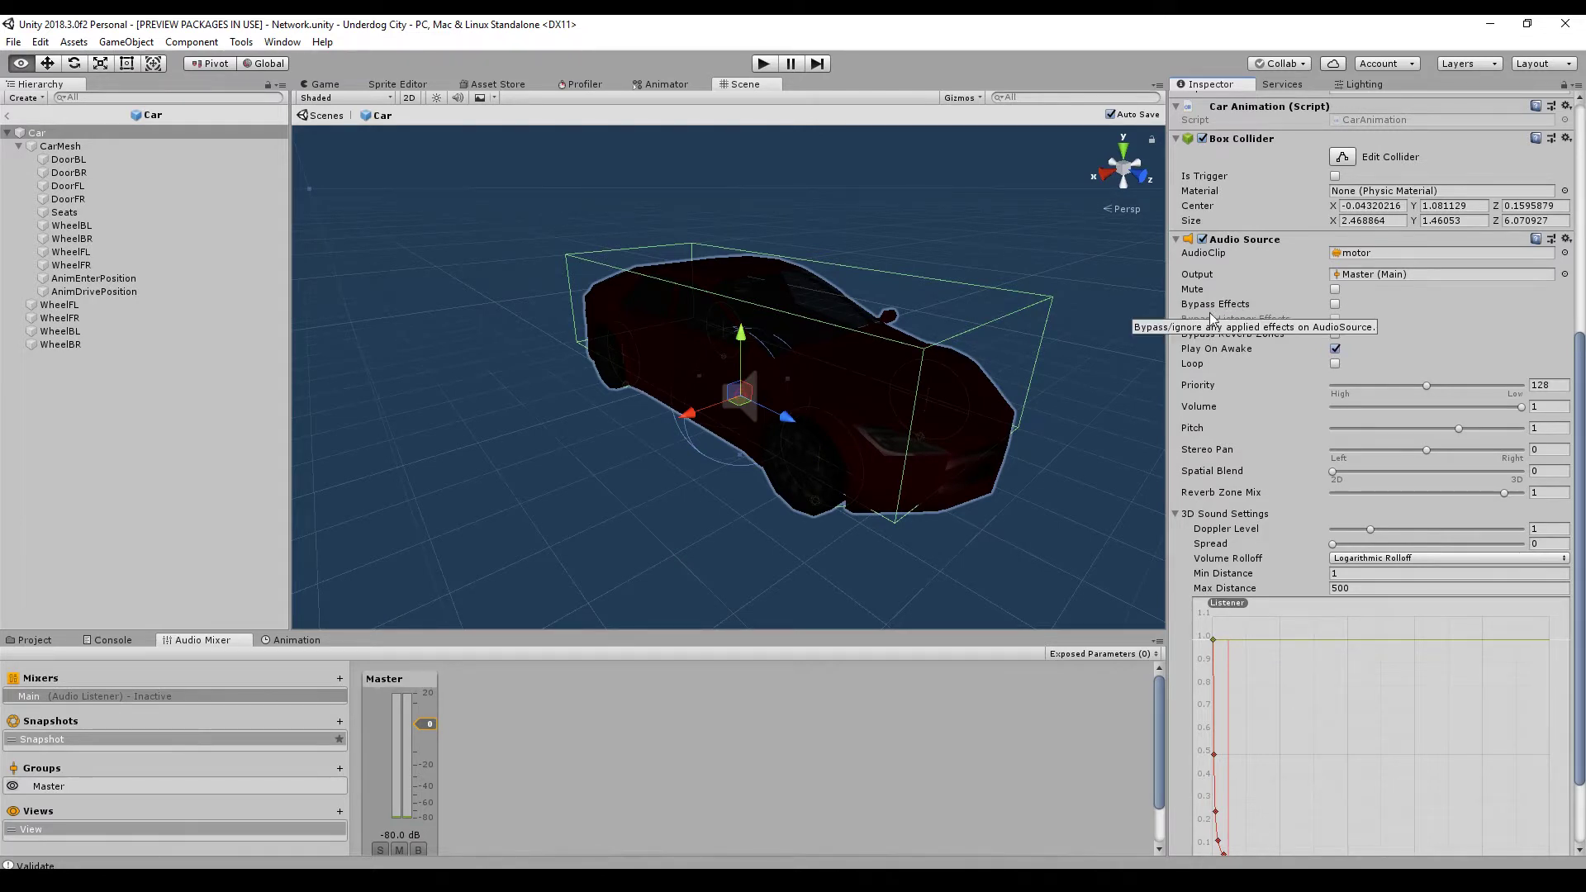
{"action": "left_click", "coordinate": [1231, 305]}
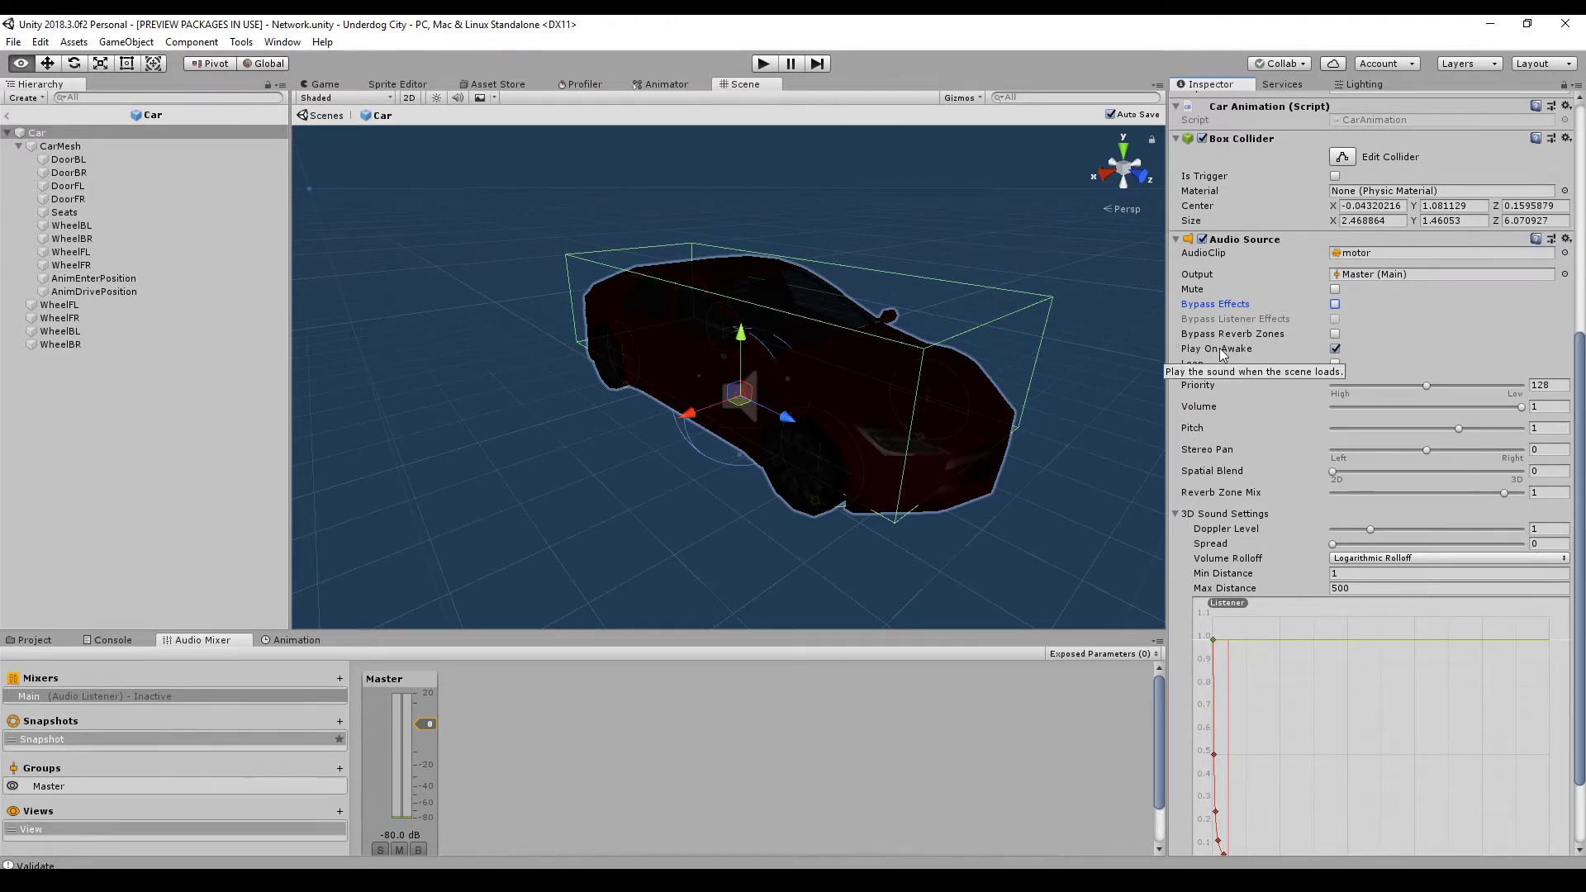
{"action": "left_click", "coordinate": [1336, 349]}
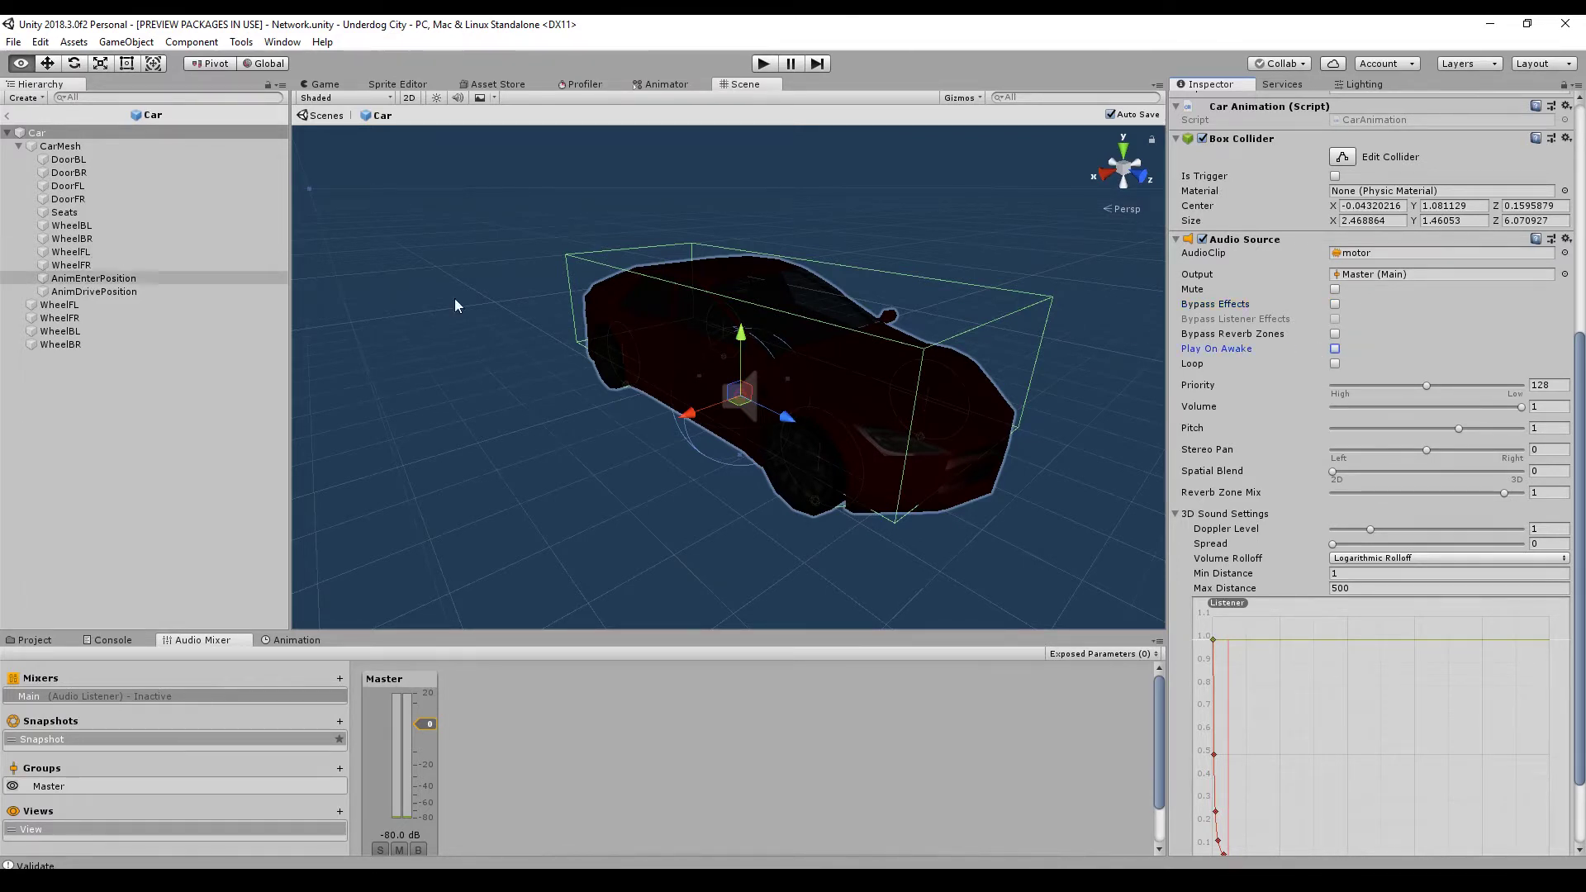
{"action": "left_click", "coordinate": [1336, 349]}
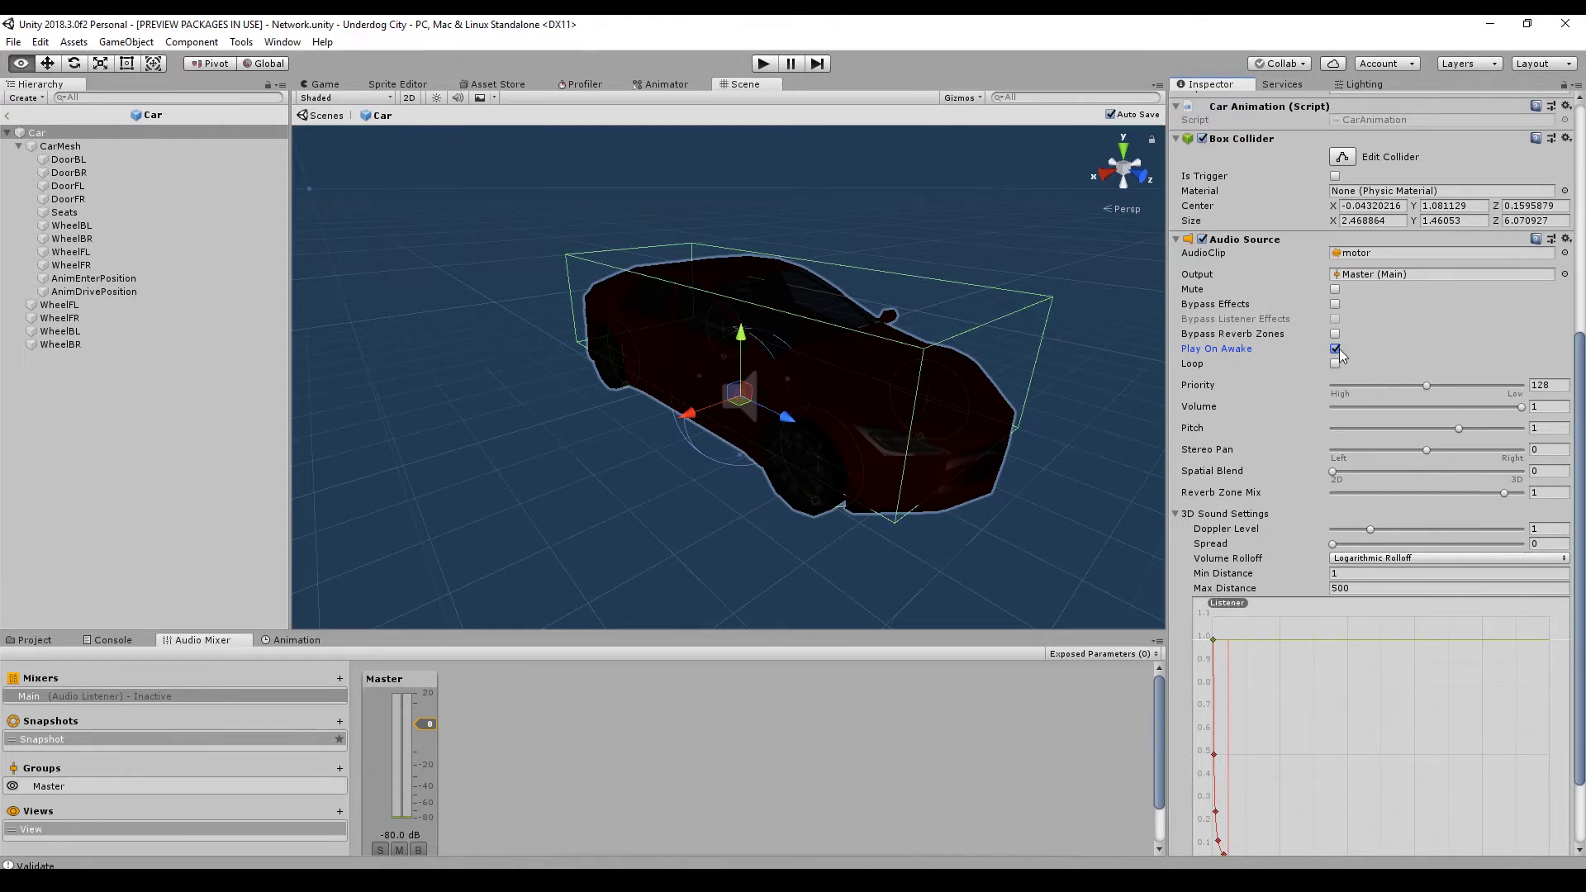
{"action": "left_click", "coordinate": [1336, 352]}
Enable Loop on the Car's Audio Source and lower its pitch to 0.76.
{"action": "left_click", "coordinate": [1282, 364]}
{"action": "left_click", "coordinate": [1335, 364]}
{"action": "left_click_drag", "start_coordinate": [1478, 427], "coordinate": [1453, 431]}
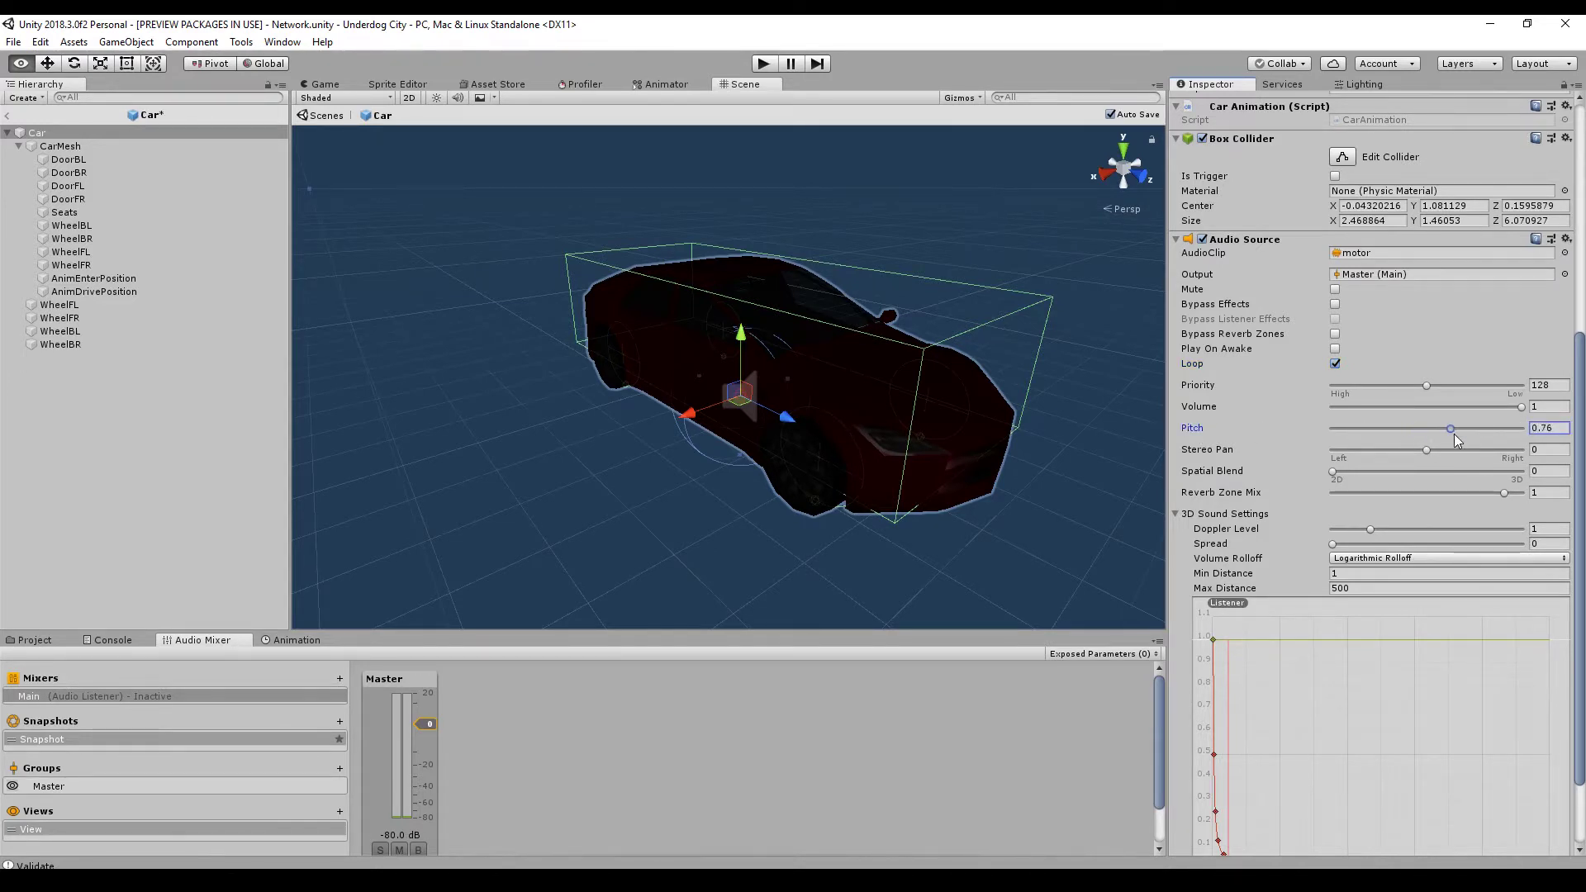
Set the pitch of the Car's Audio Source to 1 and its stereo pan to 0.
{"action": "type", "text": "1"}
{"action": "left_click", "coordinate": [1222, 450]}
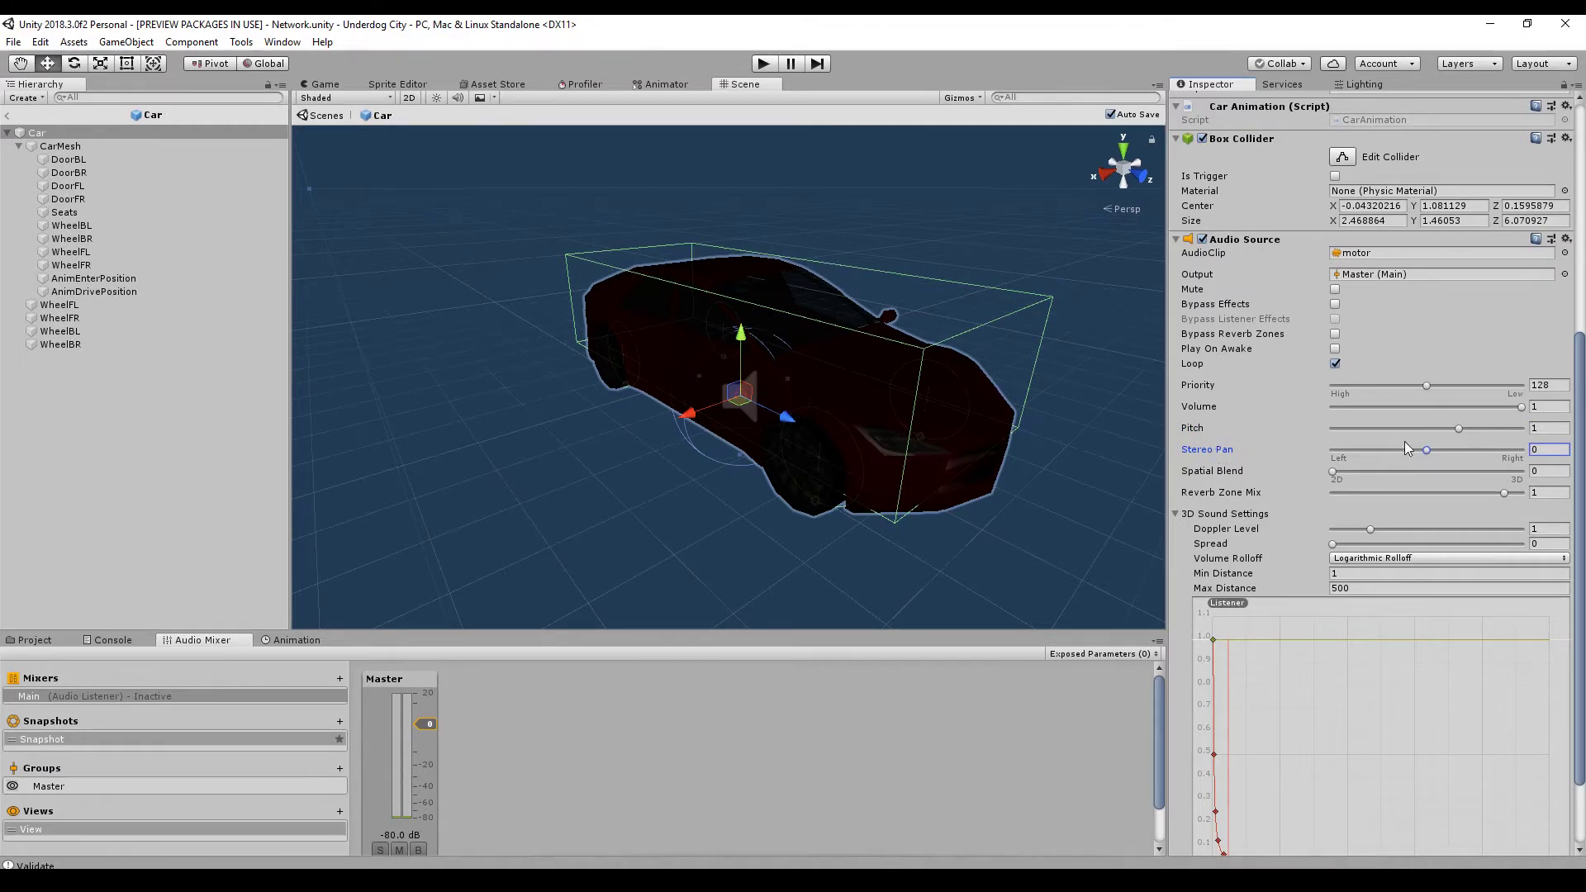
{"action": "left_click_drag", "start_coordinate": [1425, 449], "coordinate": [1484, 459]}
{"action": "type", "text": "0"}
Set the Spatial Blend of the Car's Audio Source to 1 so the motor sound is fully 3D.
{"action": "left_click", "coordinate": [1332, 470]}
{"action": "left_click_drag", "start_coordinate": [1332, 473], "coordinate": [1562, 477]}
{"action": "scroll", "coordinate": [1208, 408], "scroll_direction": "down", "scroll_amount": 3}
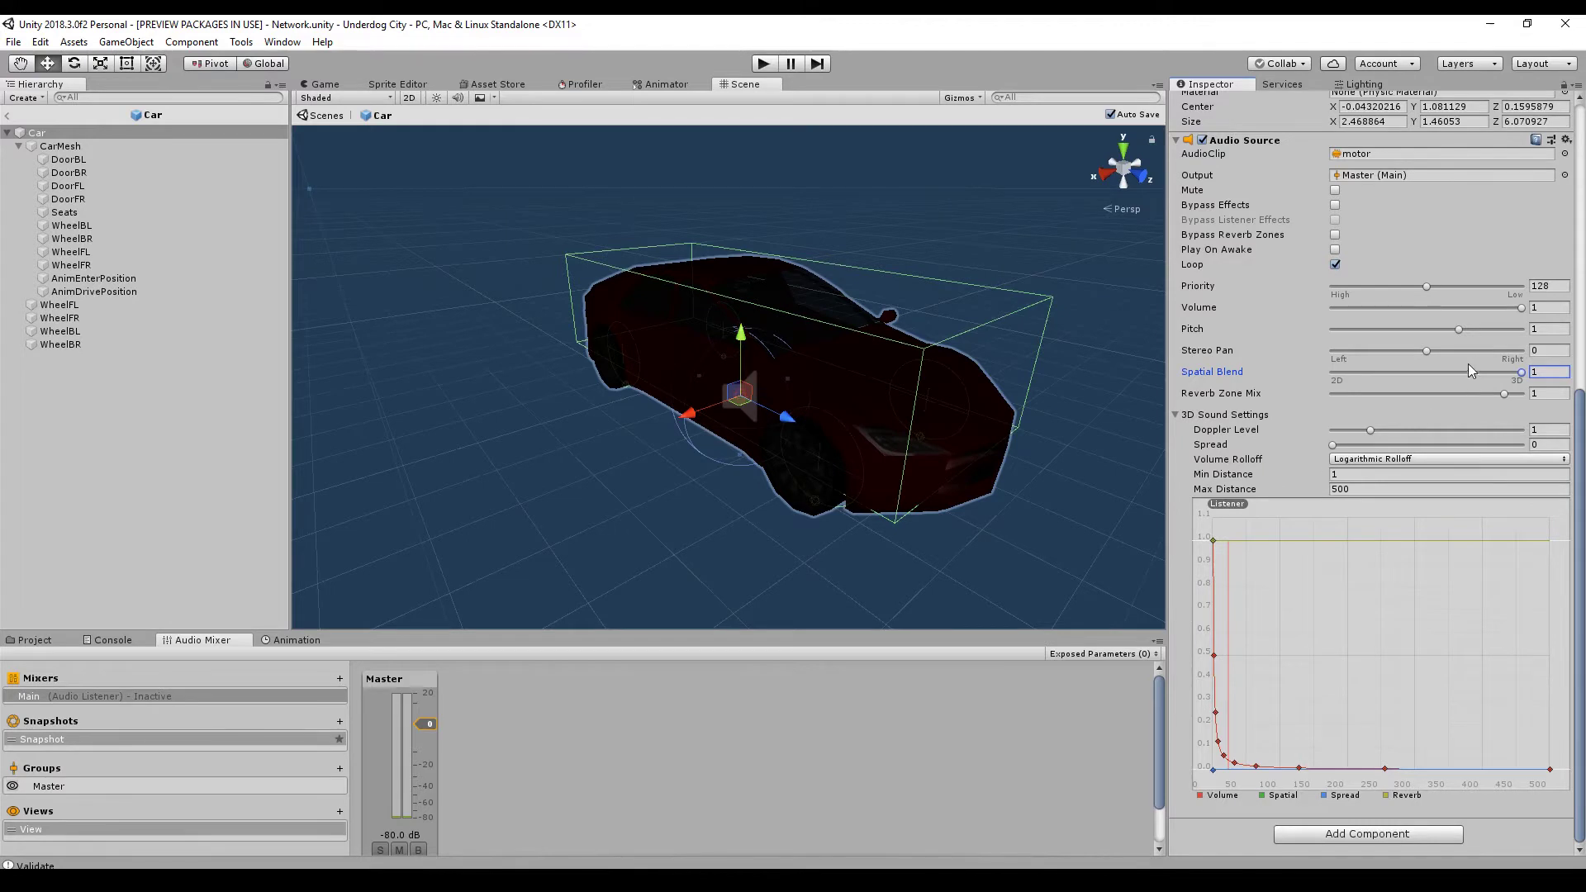
{"action": "left_click_drag", "start_coordinate": [1523, 374], "coordinate": [1322, 377]}
{"action": "left_click_drag", "start_coordinate": [1338, 374], "coordinate": [1574, 377]}
Compare the logarithmic and linear volume rolloffs of the Car's Audio Source and choose Linear Rolloff.
{"action": "left_click", "coordinate": [1246, 460]}
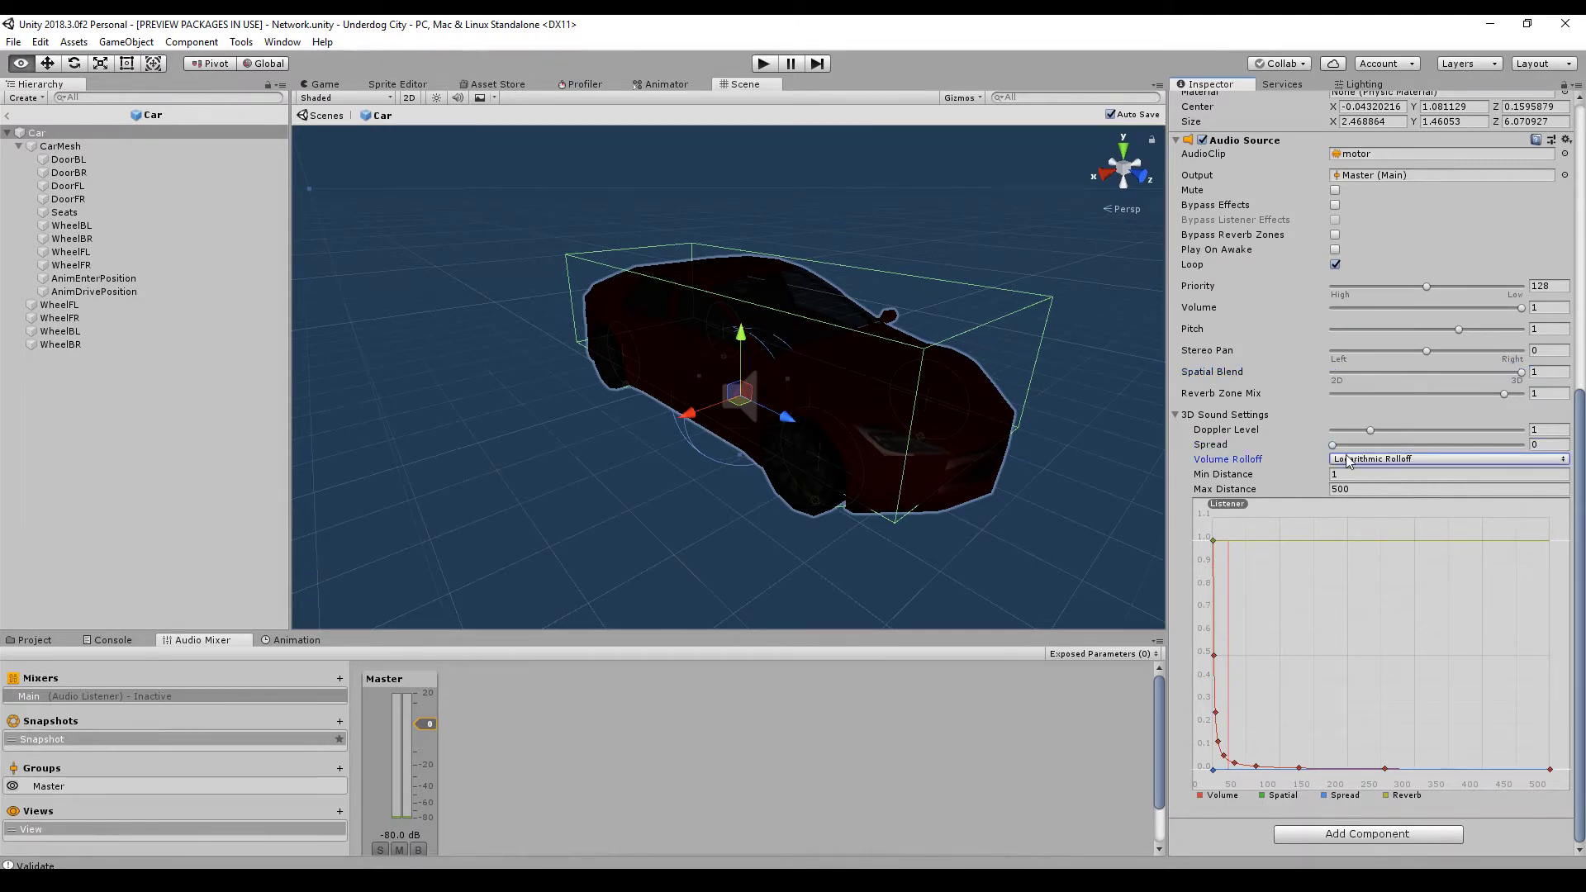
{"action": "left_click", "coordinate": [1348, 460]}
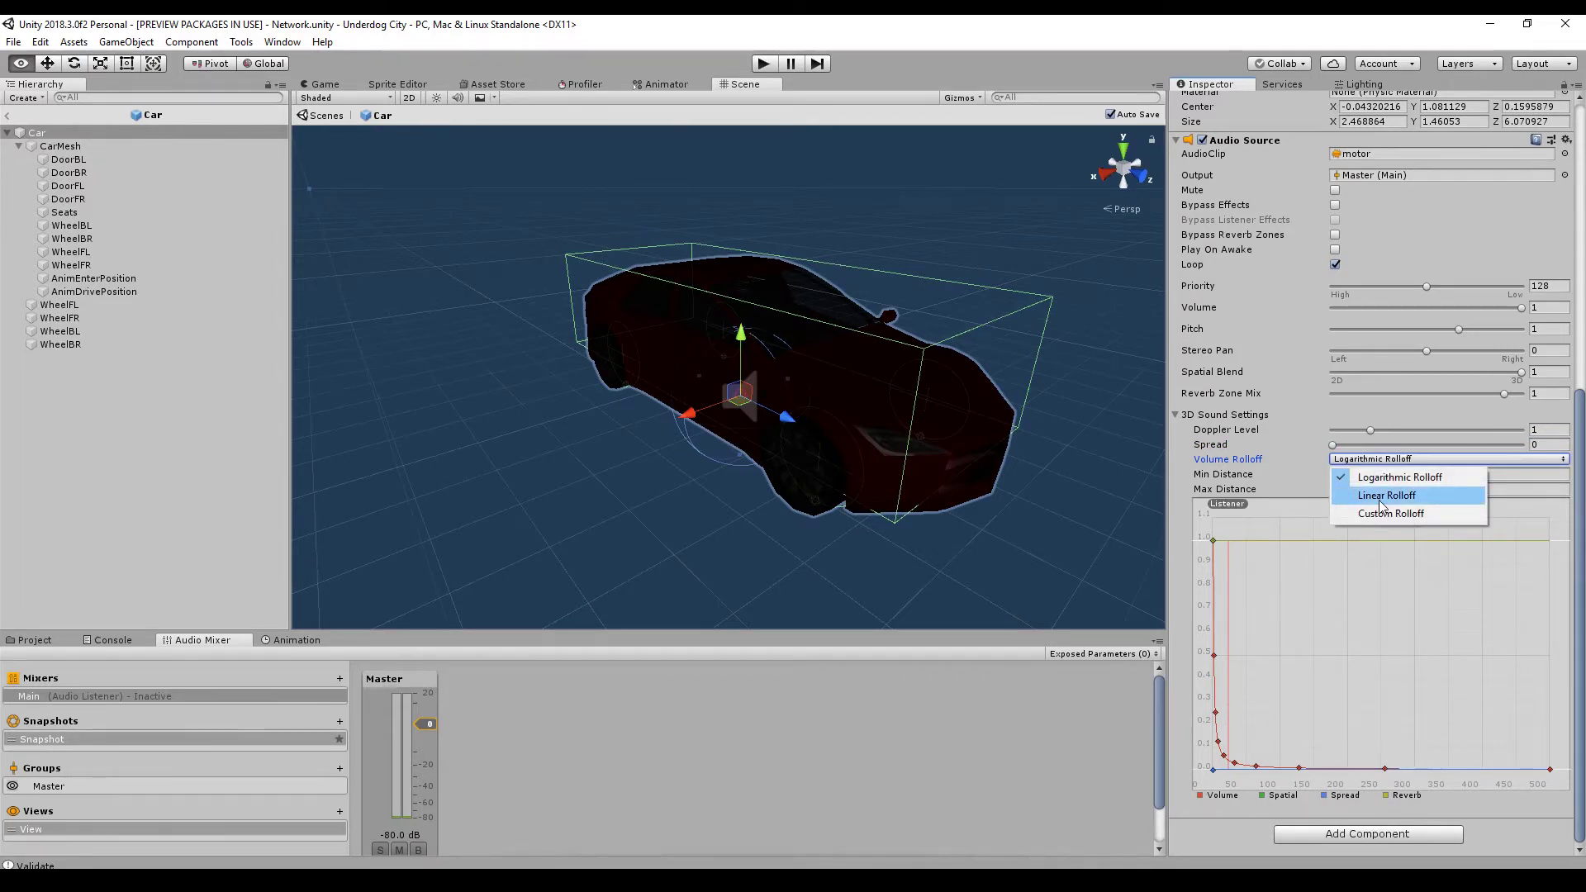
{"action": "left_click", "coordinate": [1382, 498]}
{"action": "left_click", "coordinate": [1380, 460]}
{"action": "left_click", "coordinate": [1382, 480]}
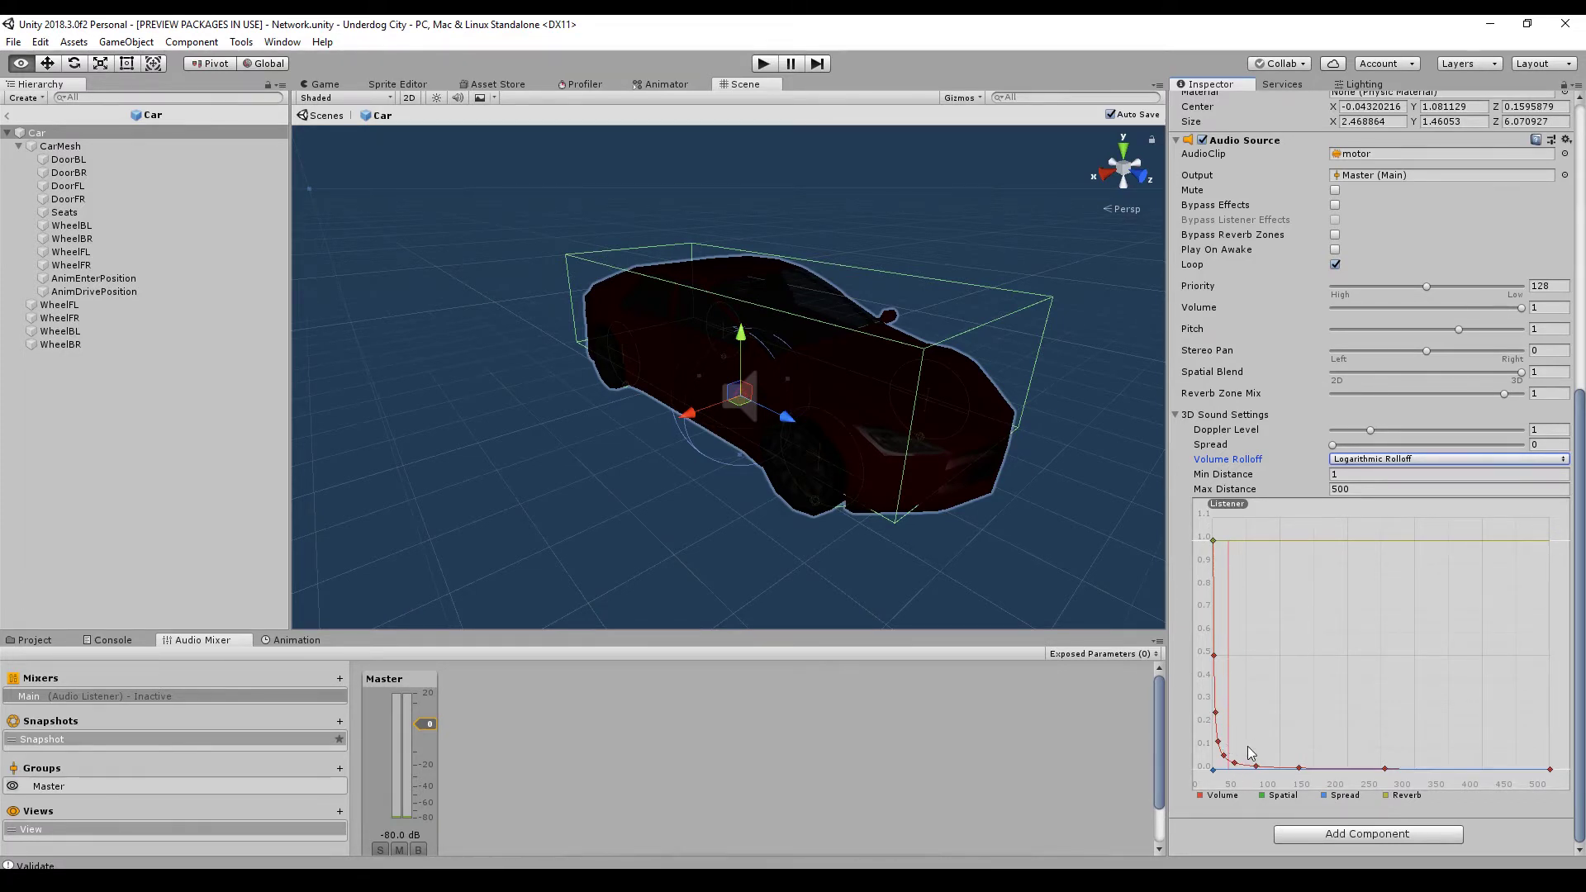
{"action": "left_click", "coordinate": [1374, 459]}
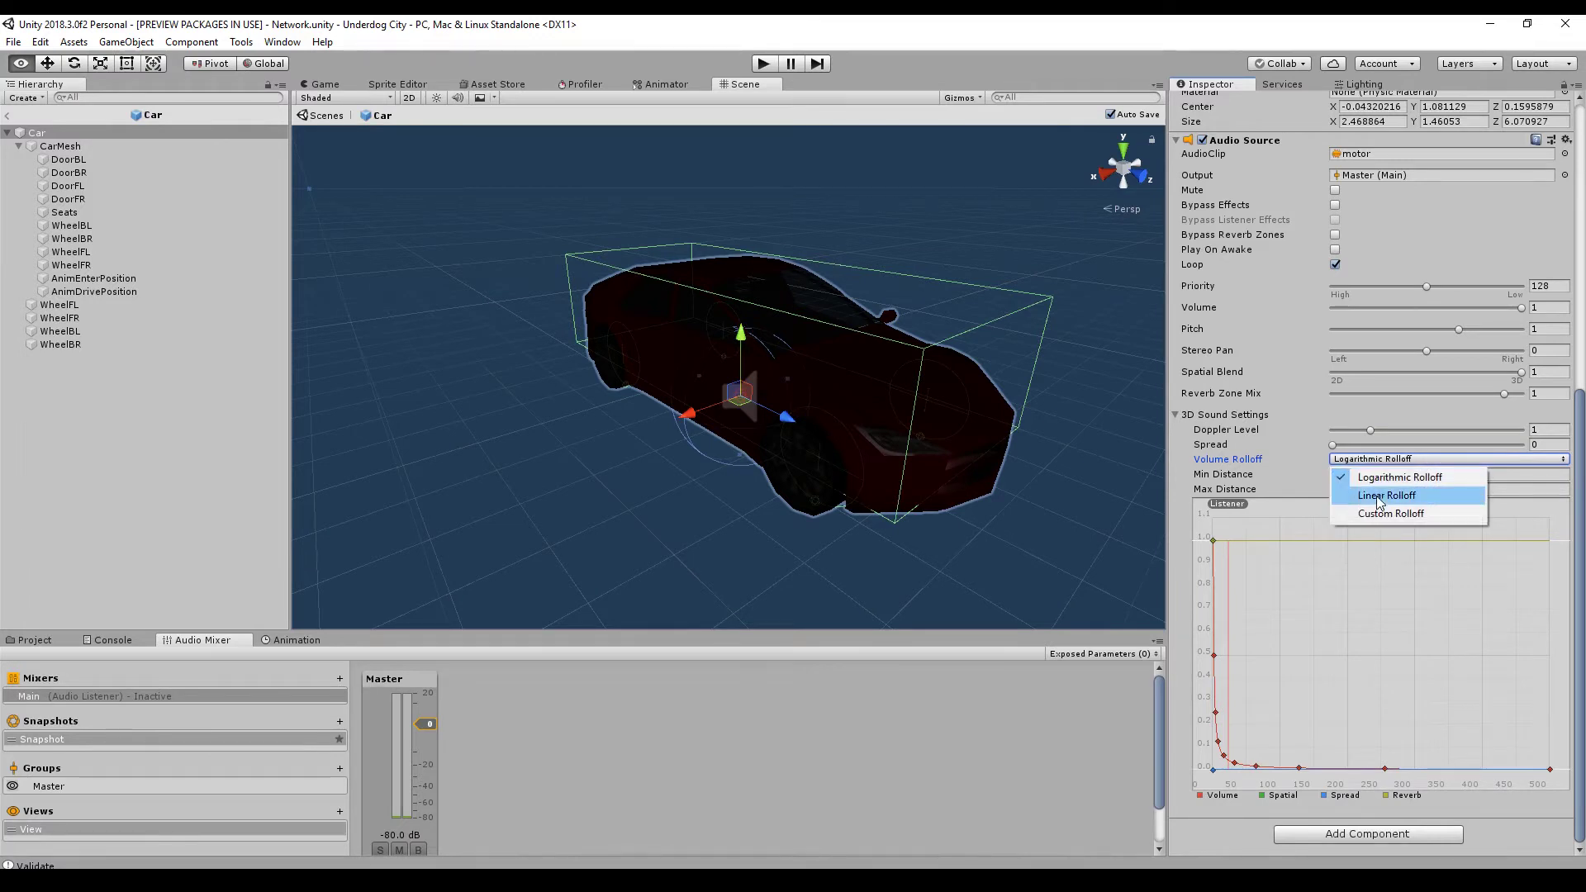
{"action": "left_click", "coordinate": [1380, 498]}
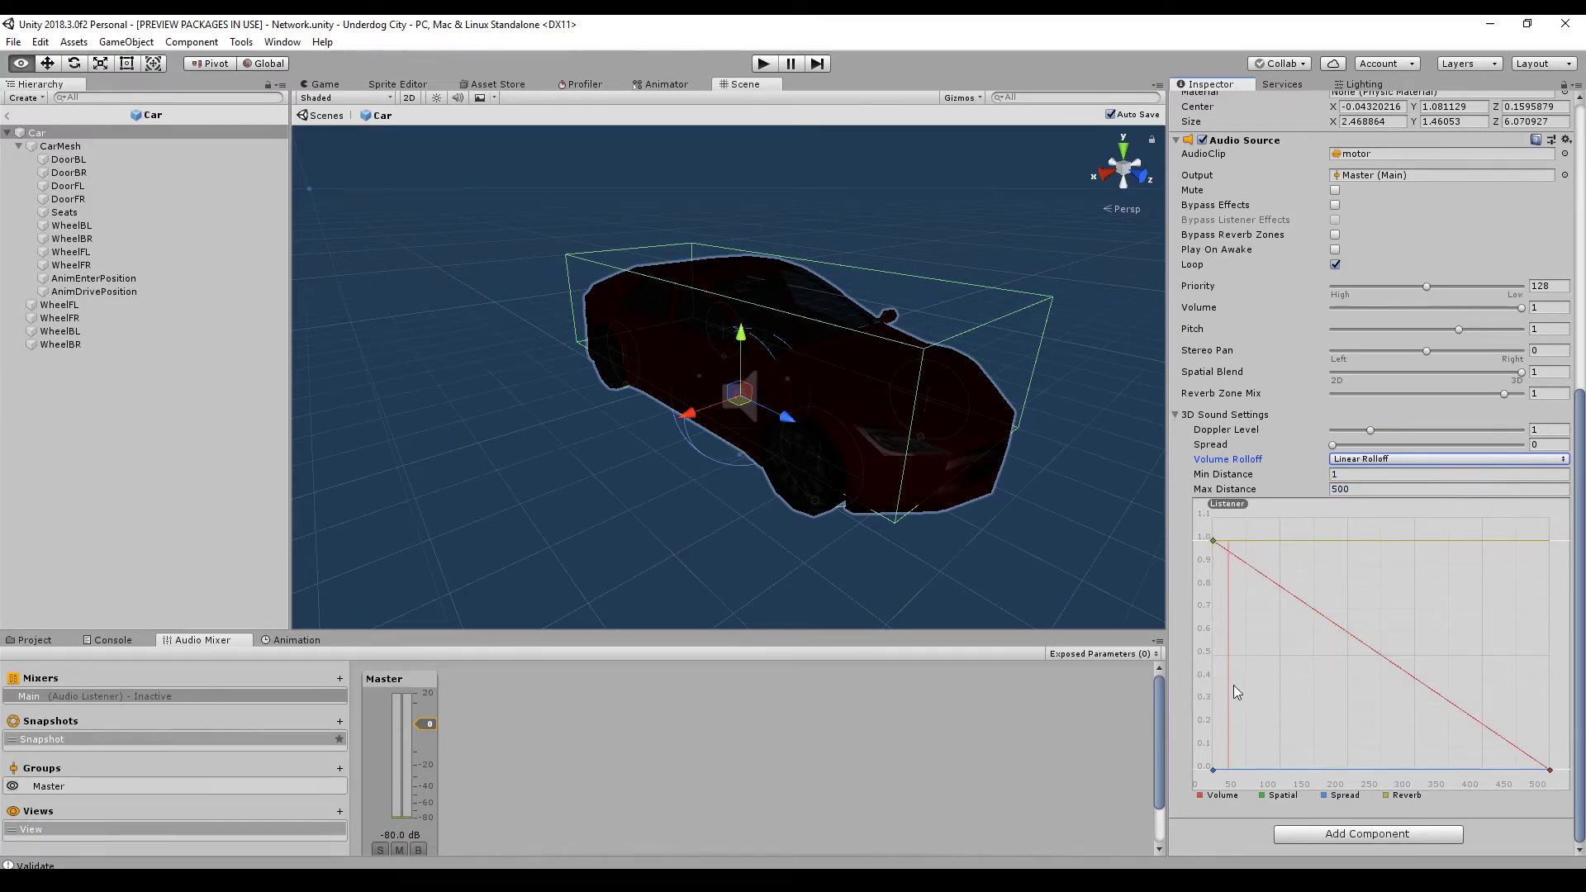
Return to the Network scene and set the Car's Audio Source to a min distance of 5 and a max distance of 10.
{"action": "left_click", "coordinate": [7, 115]}
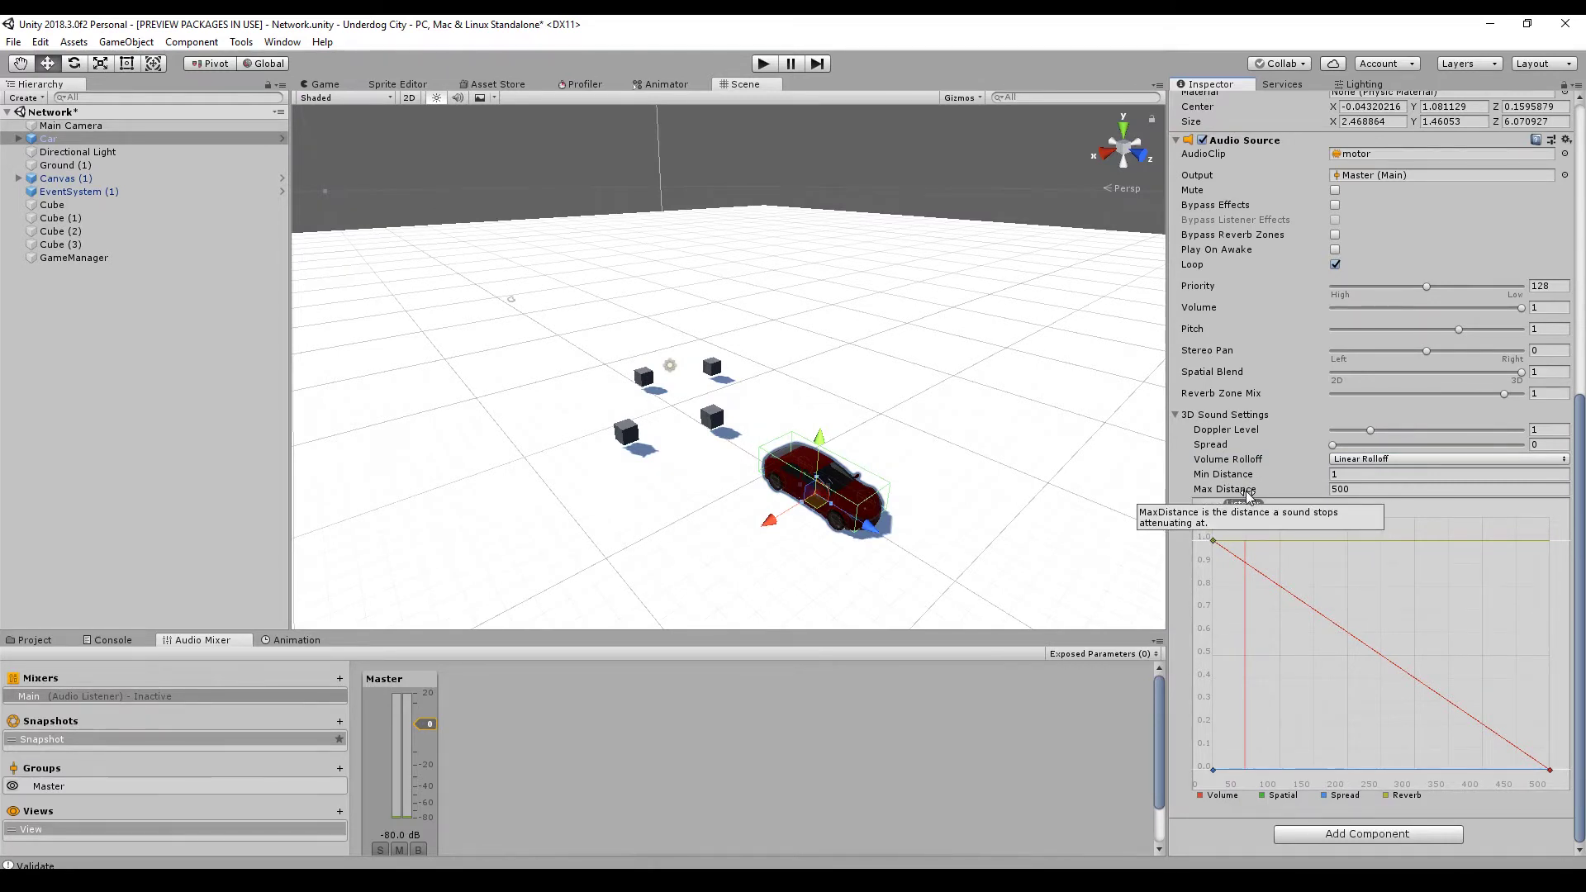
{"action": "left_click", "coordinate": [1248, 490]}
{"action": "scroll", "coordinate": [831, 484], "scroll_direction": "down", "scroll_amount": 2}
{"action": "scroll", "coordinate": [829, 482], "scroll_direction": "down", "scroll_amount": 8}
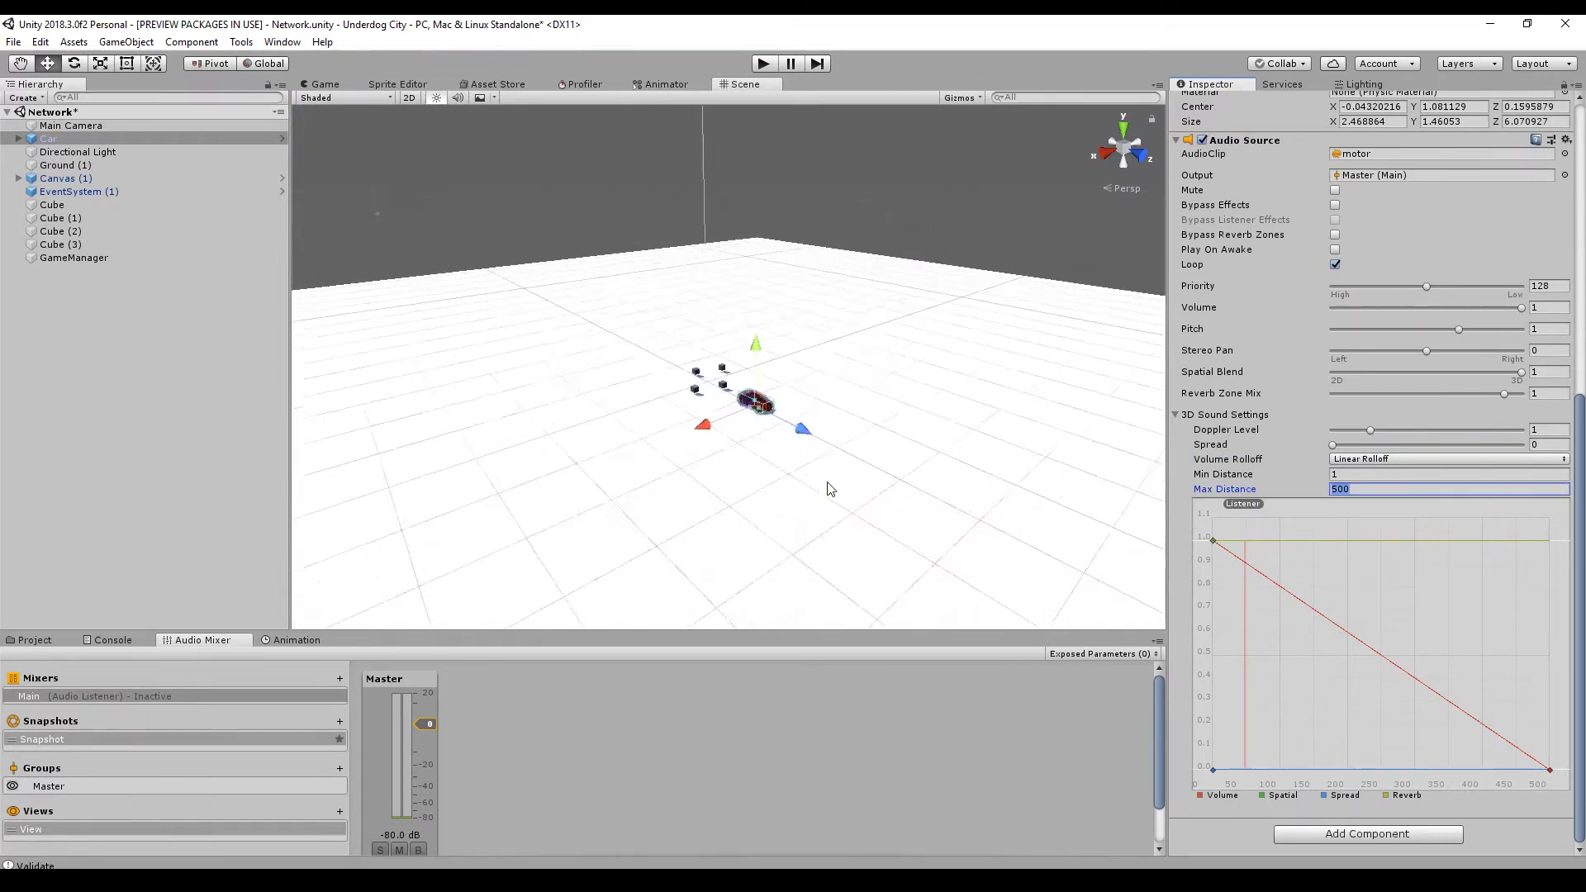
{"action": "scroll", "coordinate": [828, 485], "scroll_direction": "up", "scroll_amount": 10}
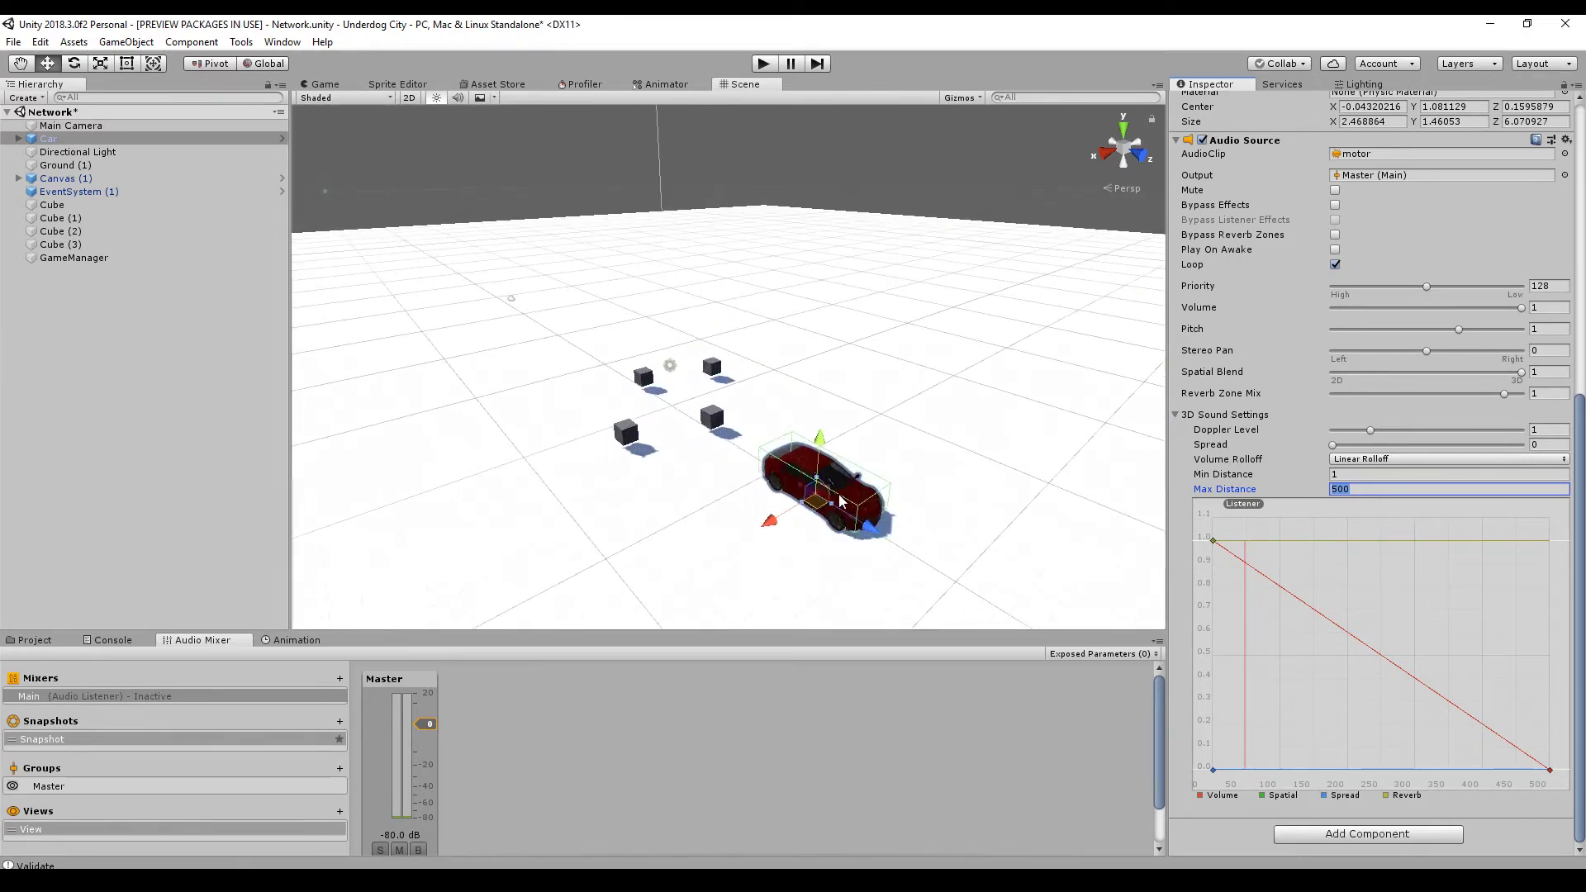
{"action": "type", "text": "10"}
{"action": "scroll", "coordinate": [814, 500], "scroll_direction": "down", "scroll_amount": 2}
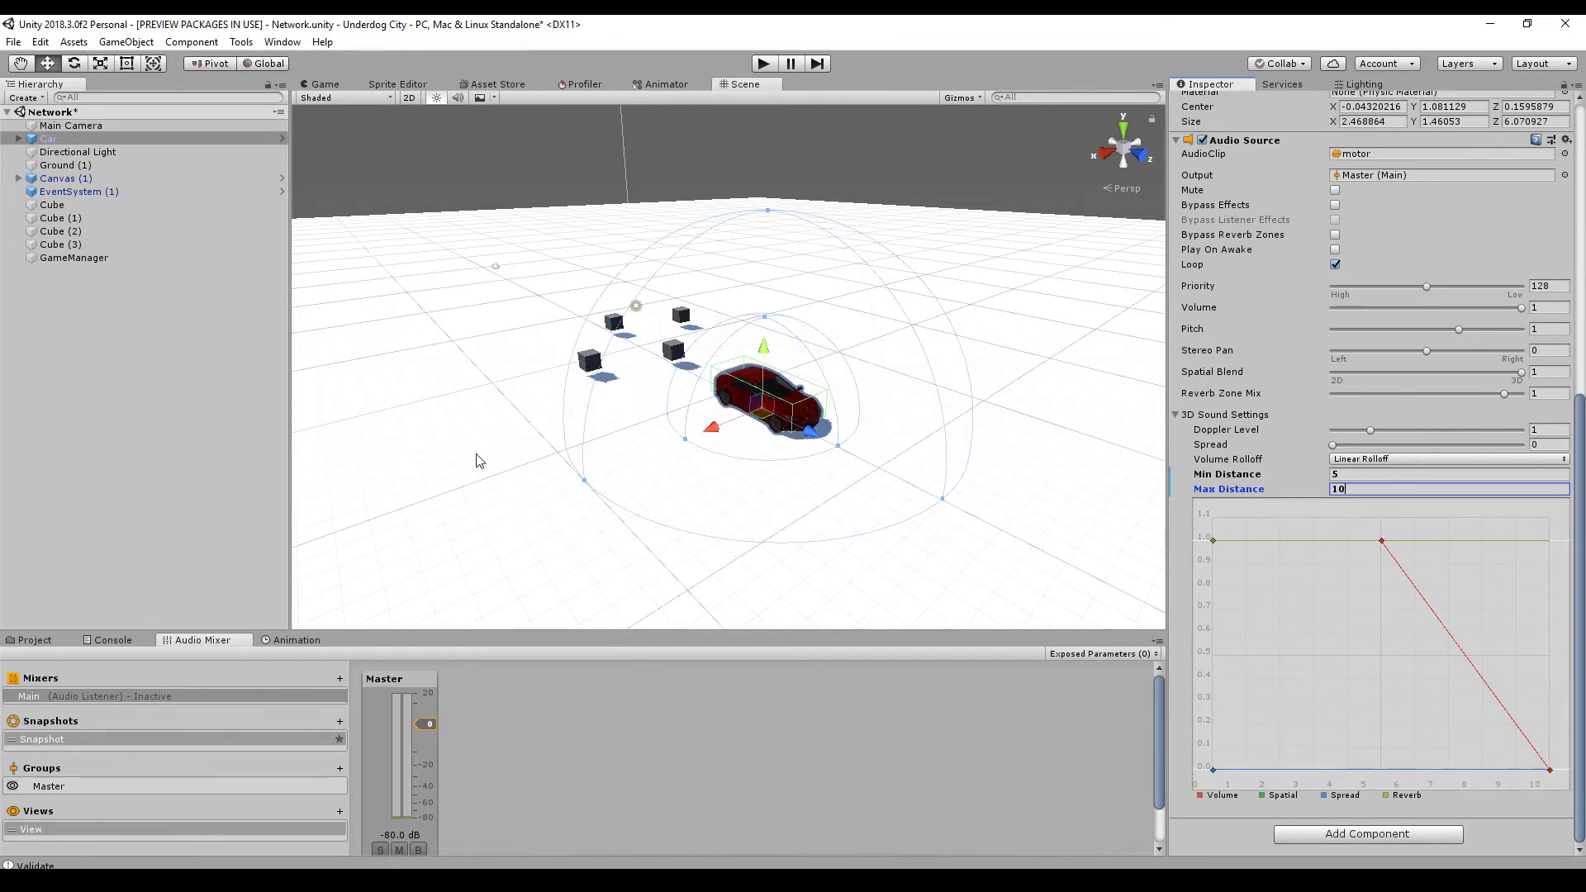
{"action": "scroll", "coordinate": [794, 453], "scroll_direction": "up", "scroll_amount": 5}
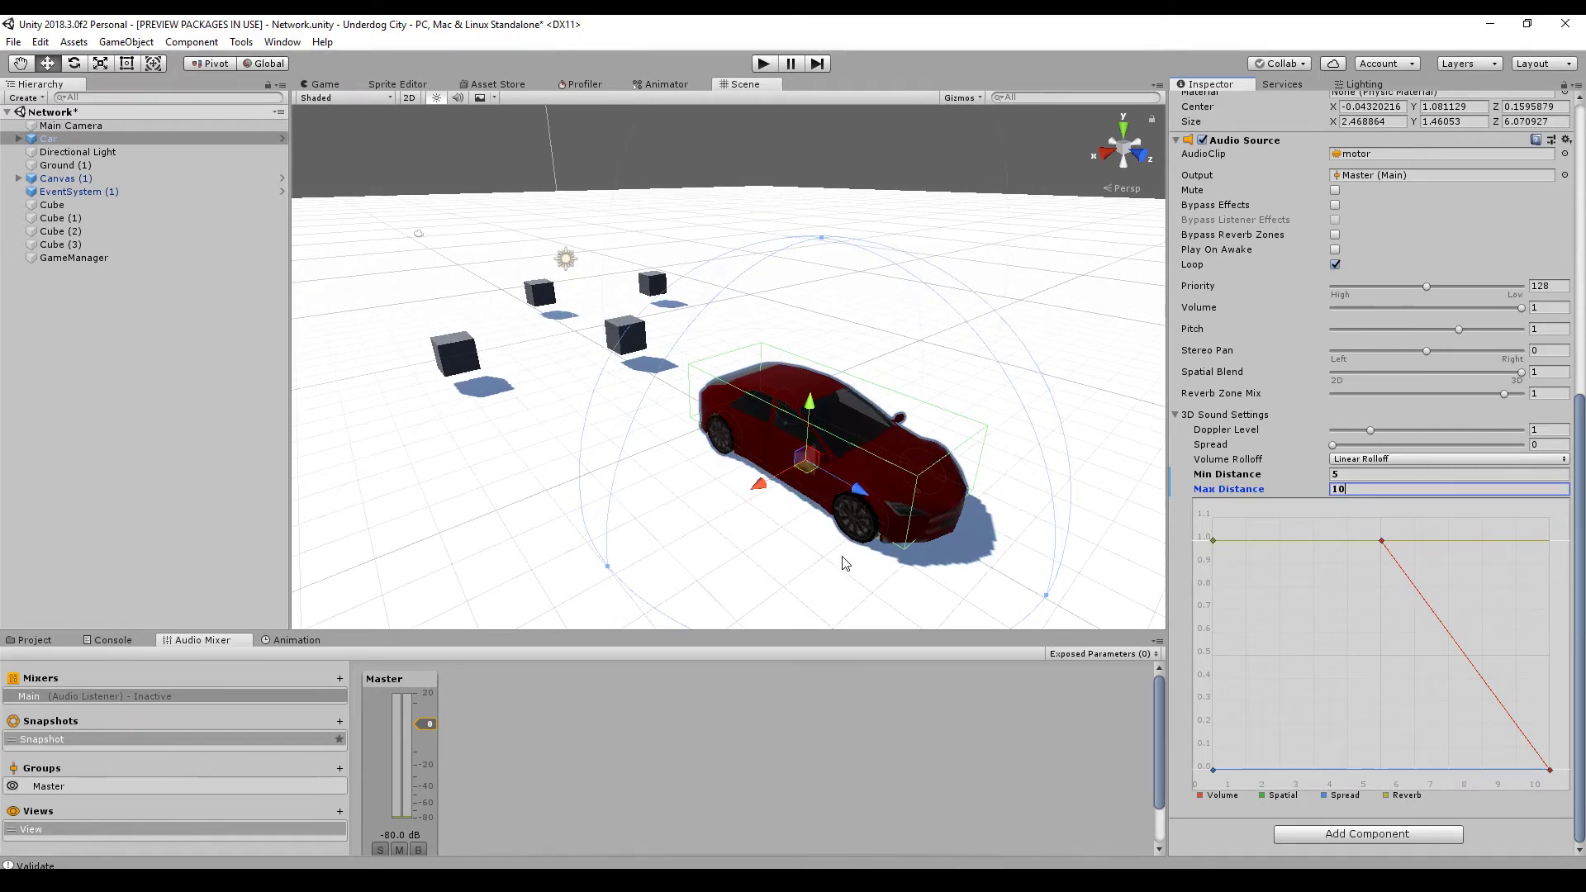
Set the Audio Source's max distance to 15 and turn on Play On Awake.
{"action": "scroll", "coordinate": [835, 552], "scroll_direction": "down", "scroll_amount": 4}
{"action": "key", "text": "Escape"}
{"action": "middle_click_drag", "start_coordinate": [786, 524], "coordinate": [812, 290]}
{"action": "left_click_drag", "start_coordinate": [811, 290], "coordinate": [909, 364], "text": "alt"}
{"action": "left_click", "coordinate": [1335, 250]}
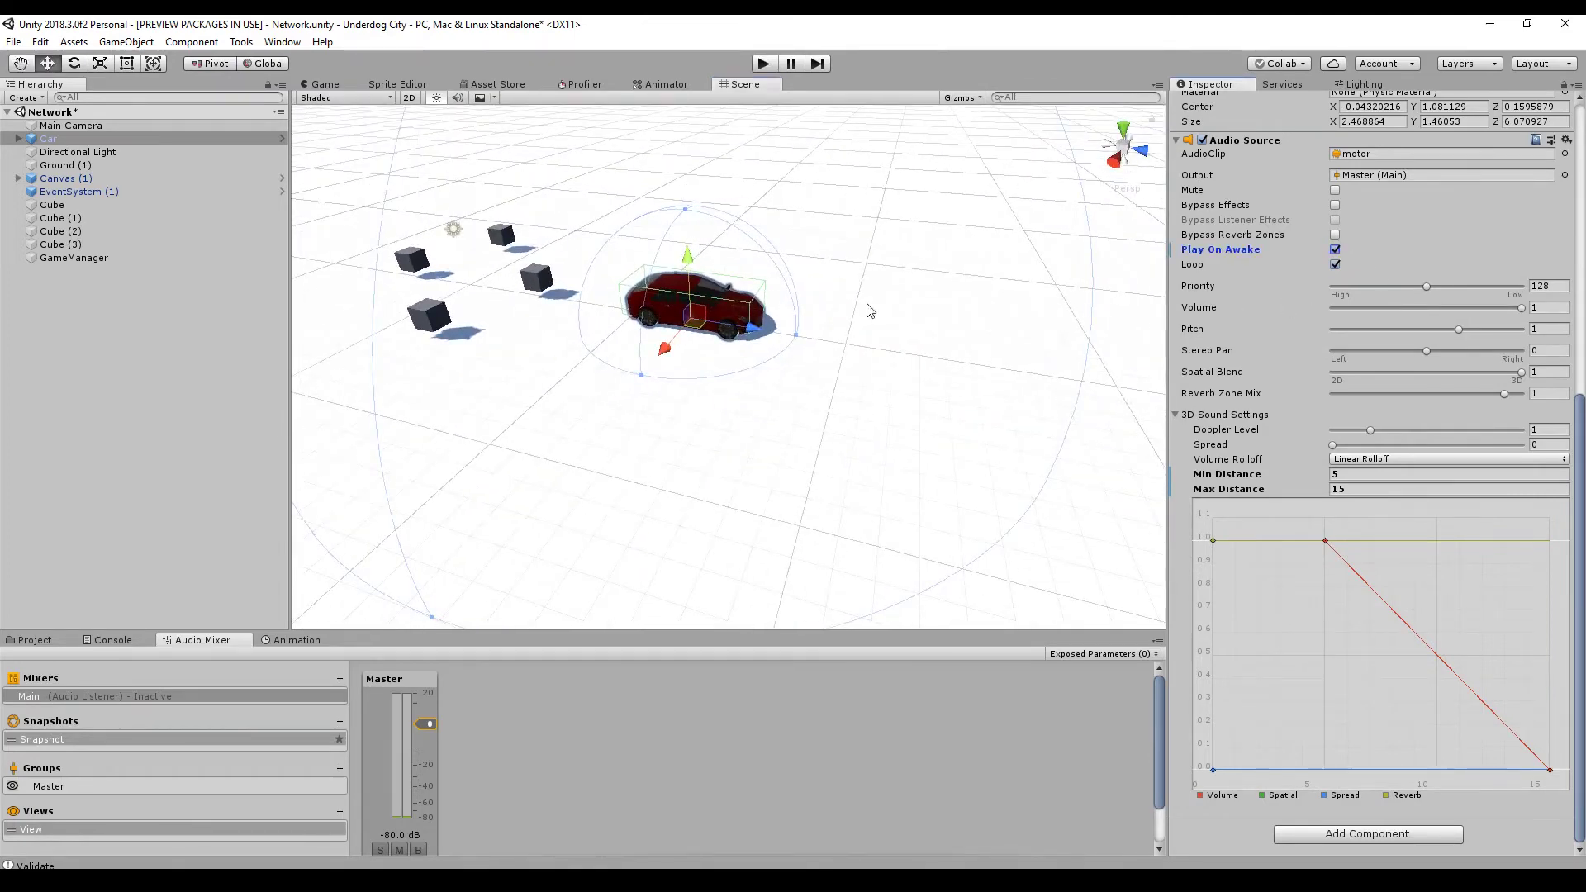
{"action": "middle_click_drag", "start_coordinate": [741, 312], "coordinate": [826, 338]}
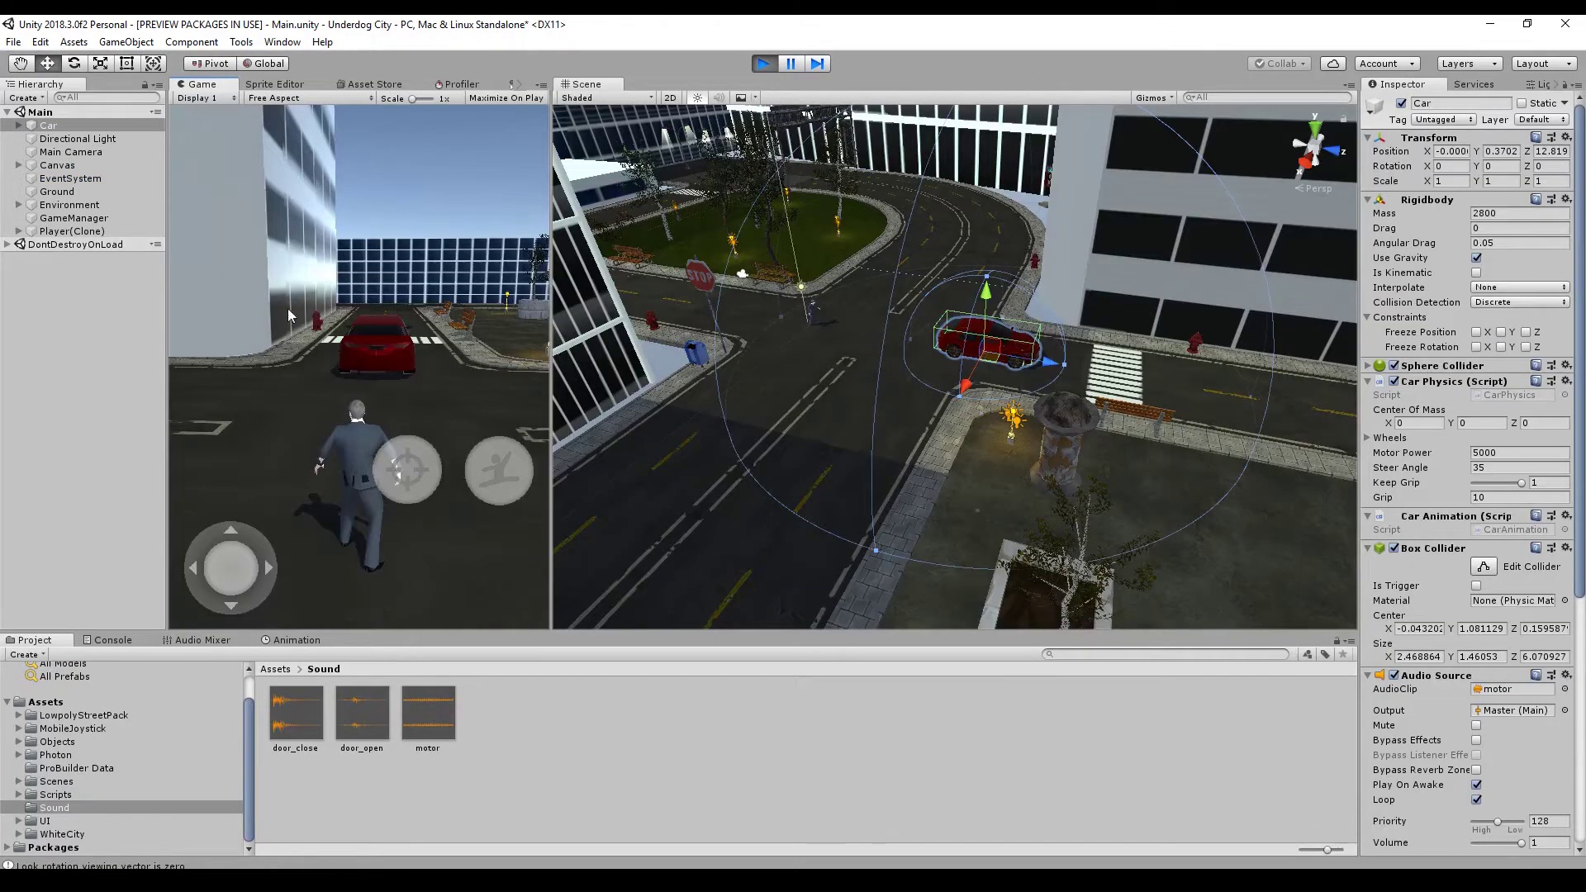
Turn the player's view around the car in the running game to check the 3D motor sound.
{"action": "left_click_drag", "start_coordinate": [288, 309], "coordinate": [466, 325]}
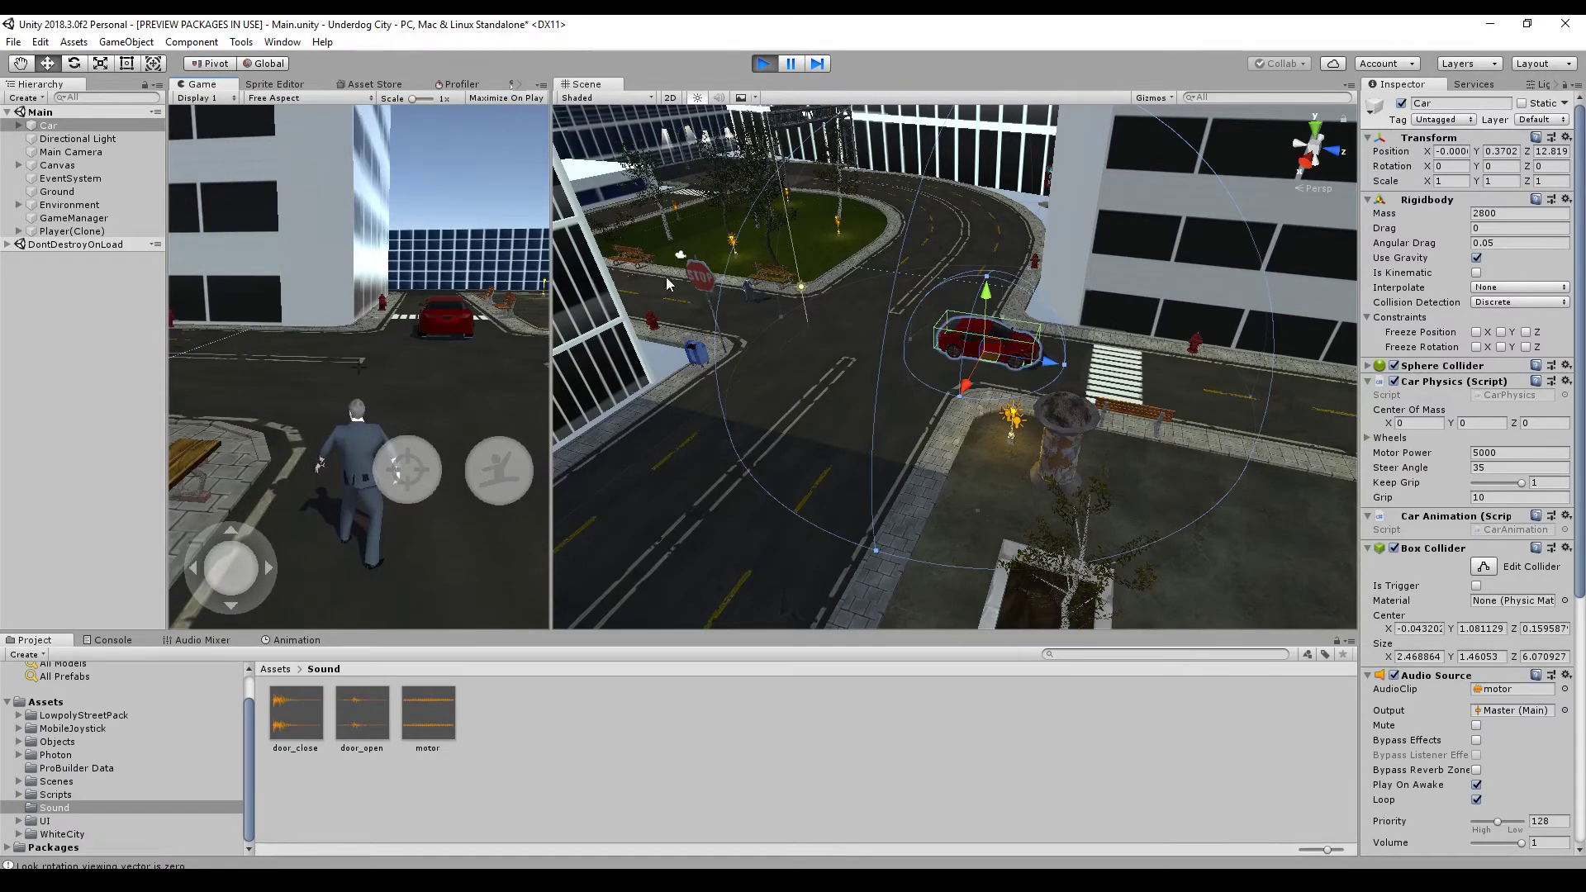
{"action": "left_click_drag", "start_coordinate": [310, 341], "coordinate": [494, 271]}
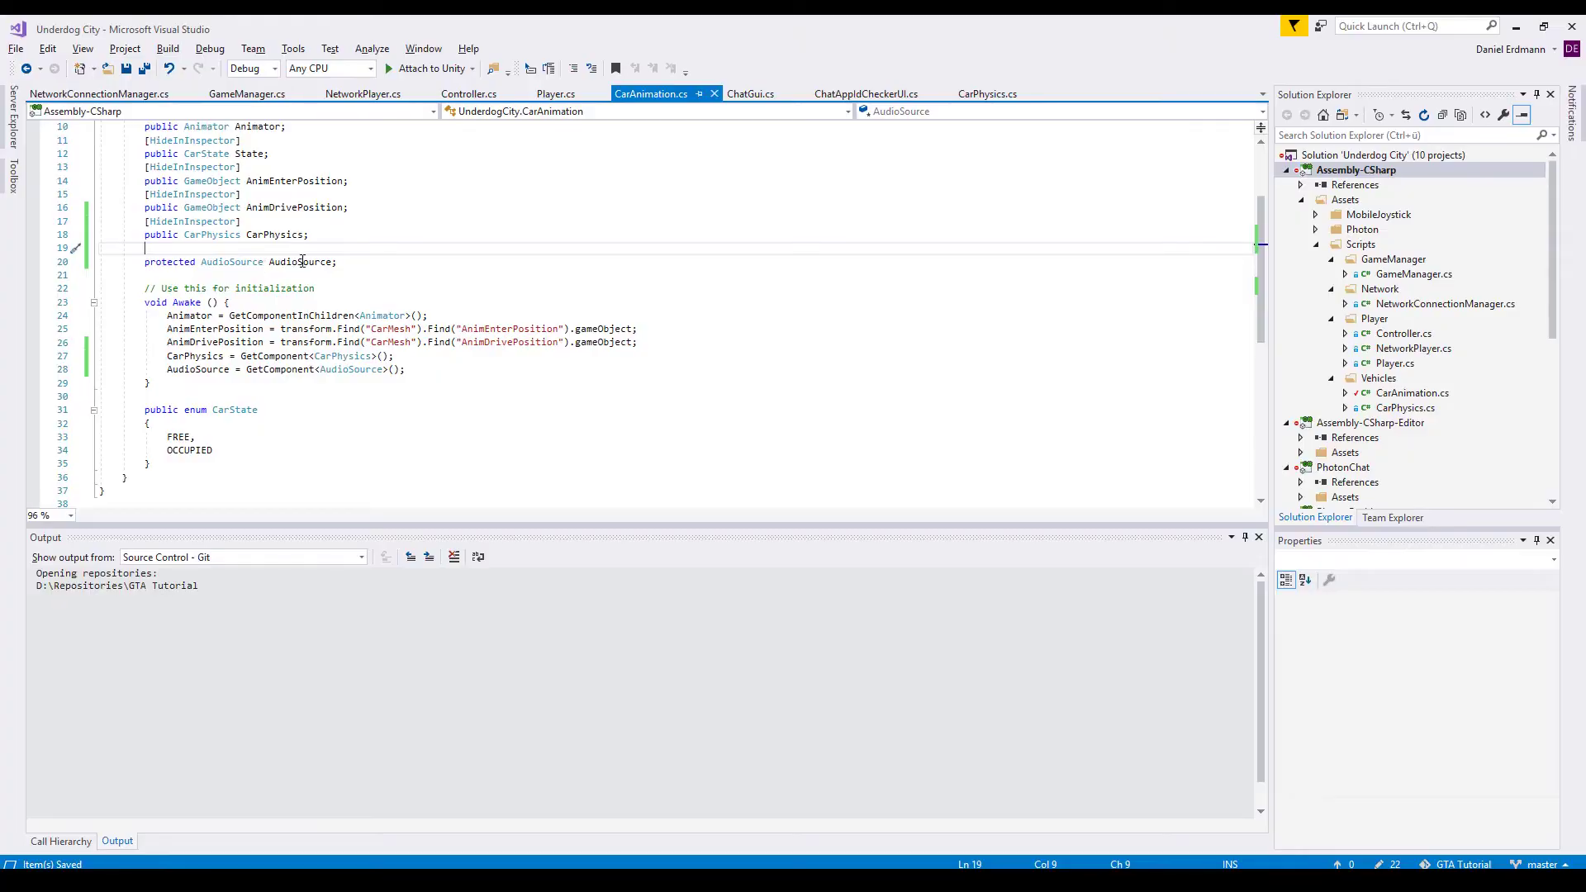
Switch to Visual Studio and review the protected AudioSource field and its assignment in Awake of CarAnimation.cs.
{"action": "left_click_drag", "start_coordinate": [341, 262], "coordinate": [355, 245]}
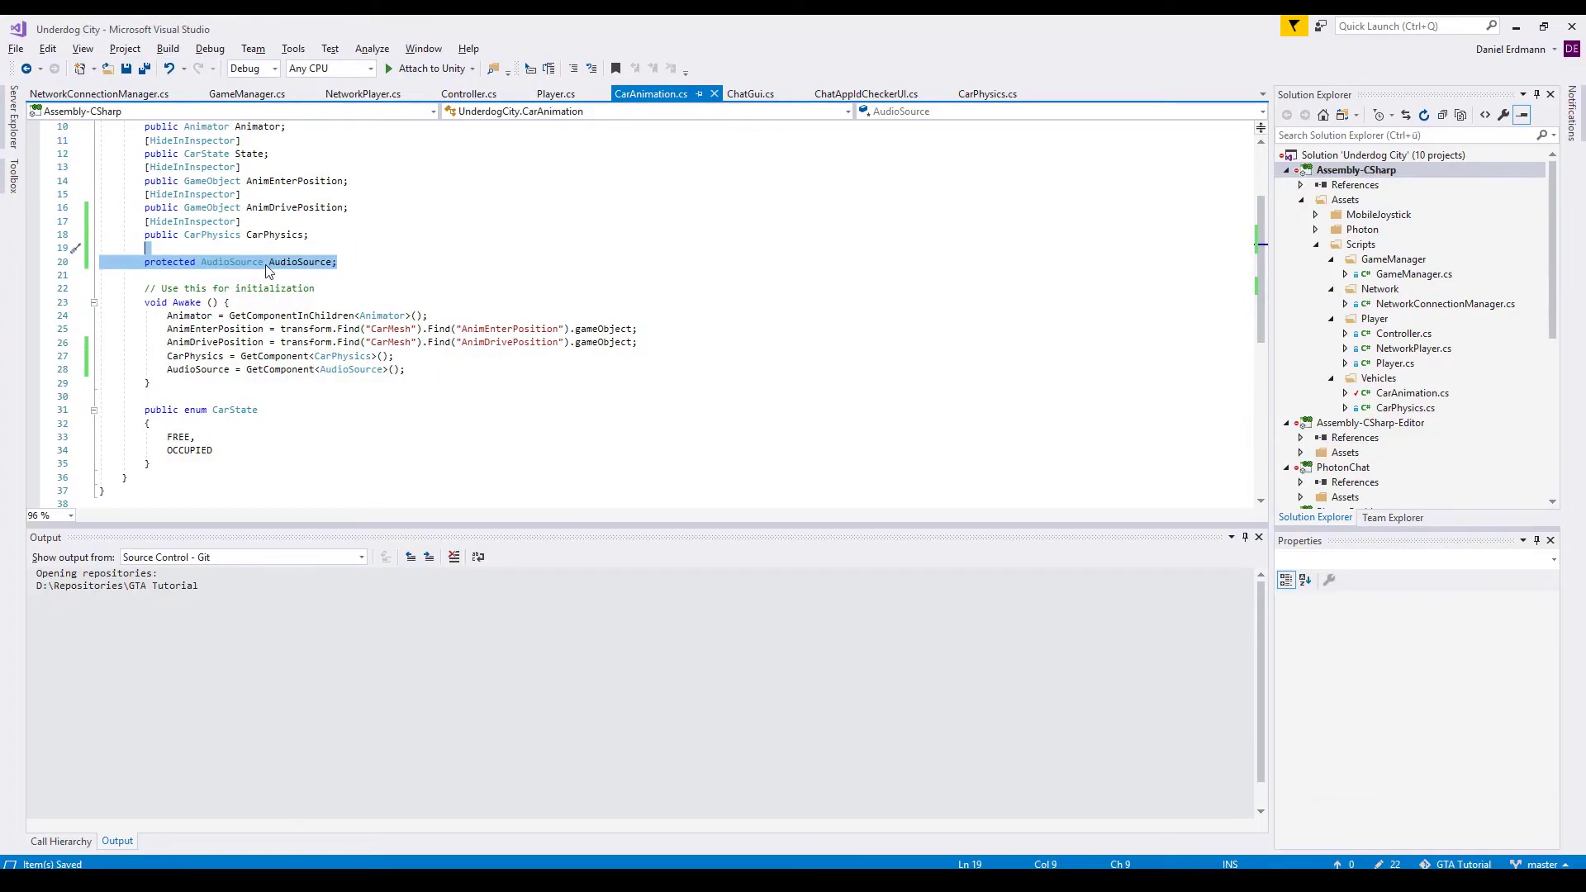
{"action": "double_click", "coordinate": [244, 263]}
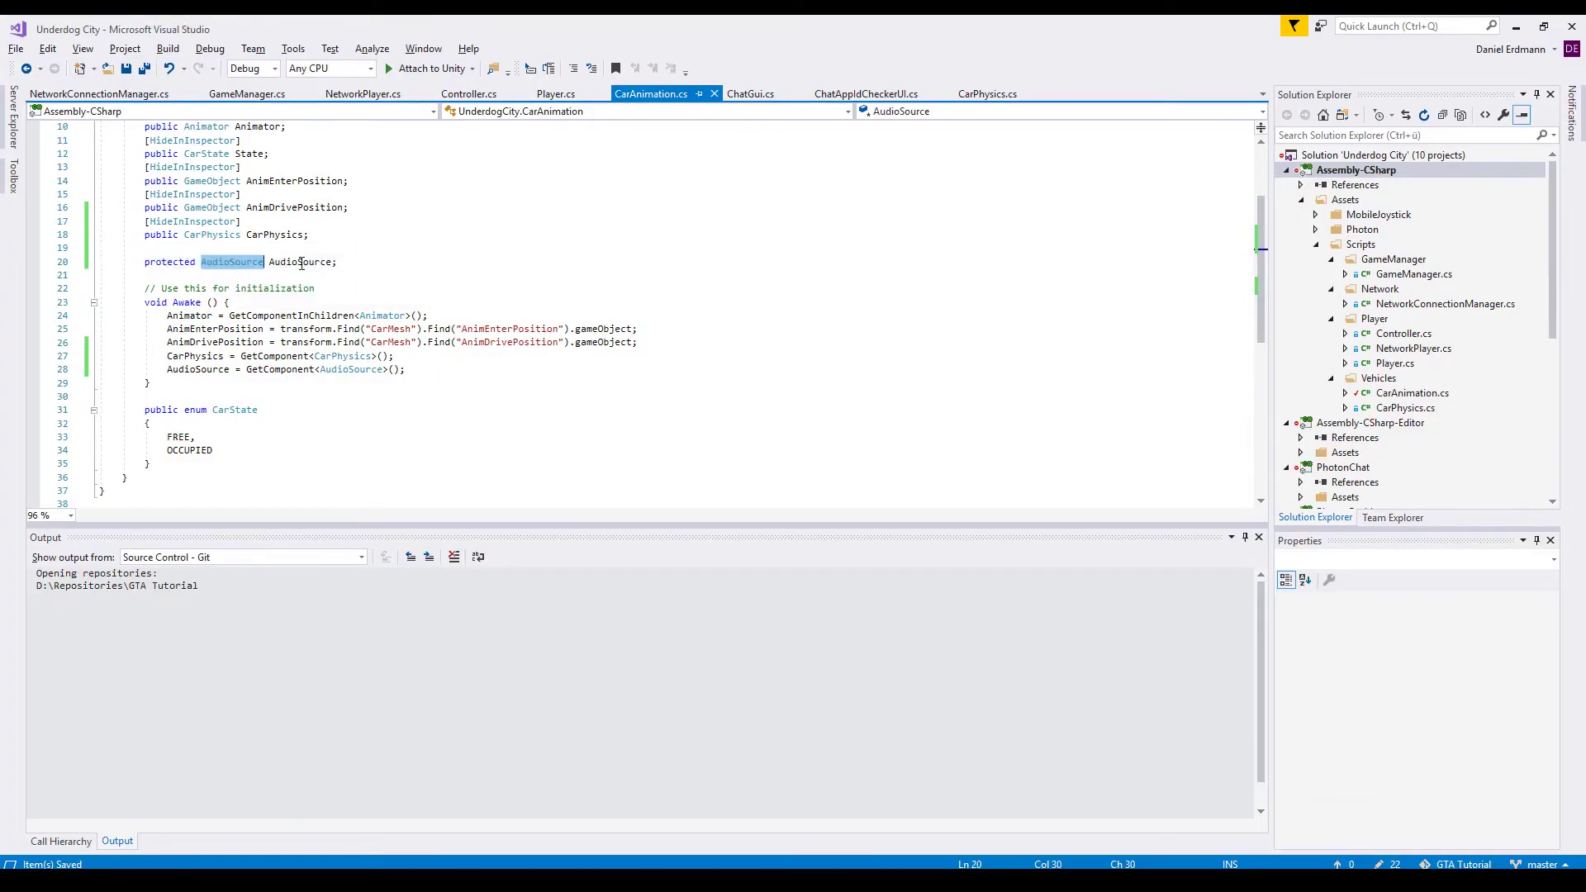
{"action": "double_click", "coordinate": [200, 373]}
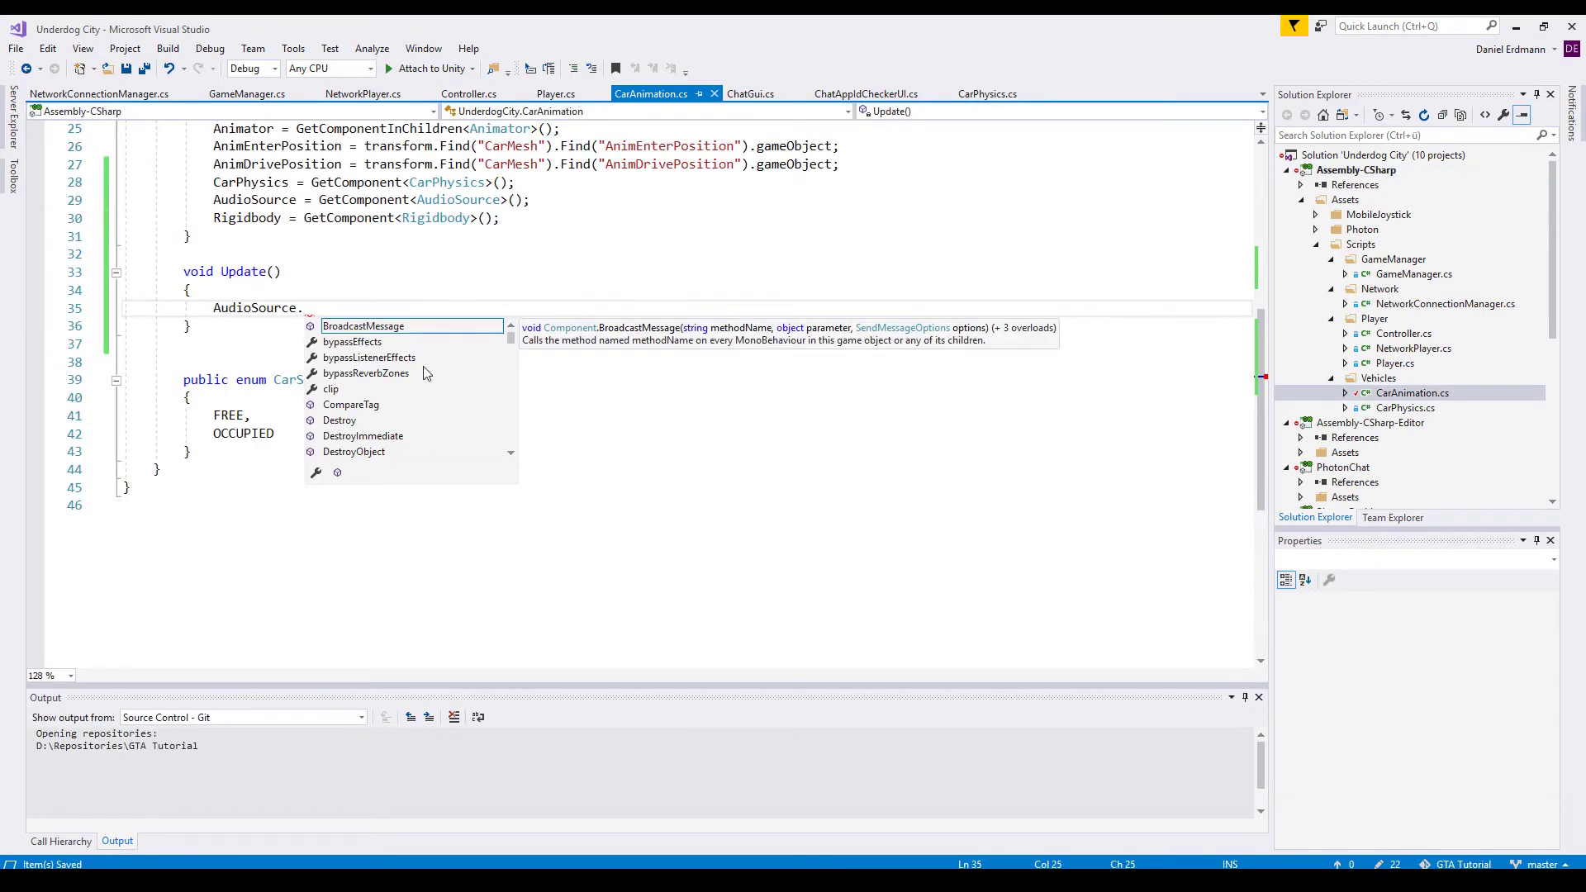
In the Update method of CarAnimation.cs, assign Rigidbody.velocity.magnitude to AudioSource.pitch and save the script.
{"action": "mouse_move", "coordinate": [513, 339]}
{"action": "left_mouse_down"}
{"action": "mouse_move", "coordinate": [517, 442]}
{"action": "mouse_move", "coordinate": [522, 364]}
{"action": "left_mouse_up"}
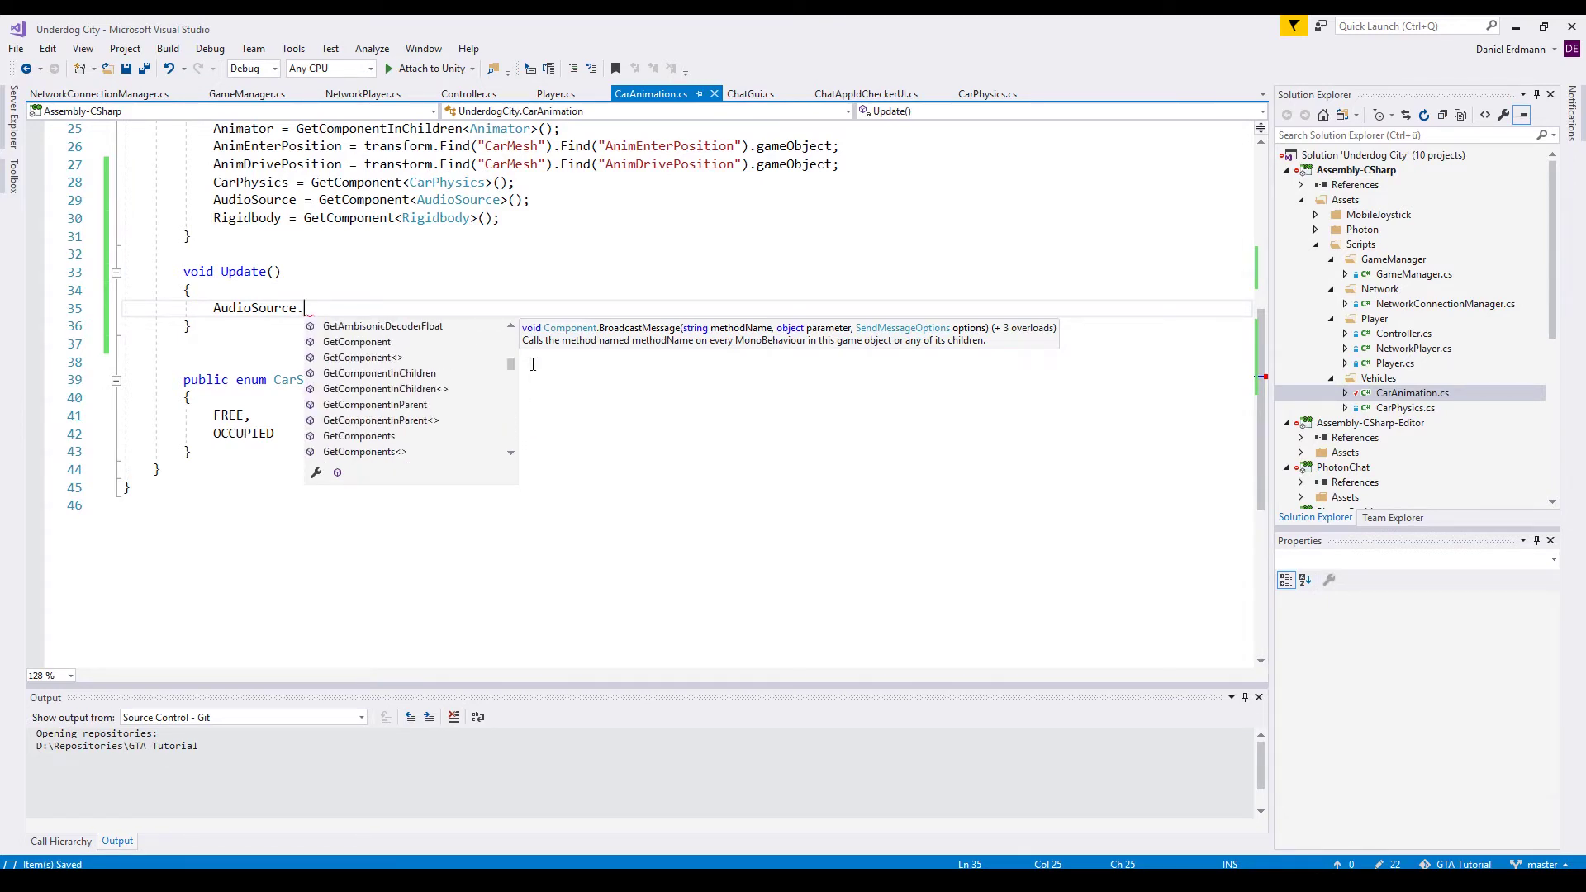
{"action": "type", "text": "pi"}
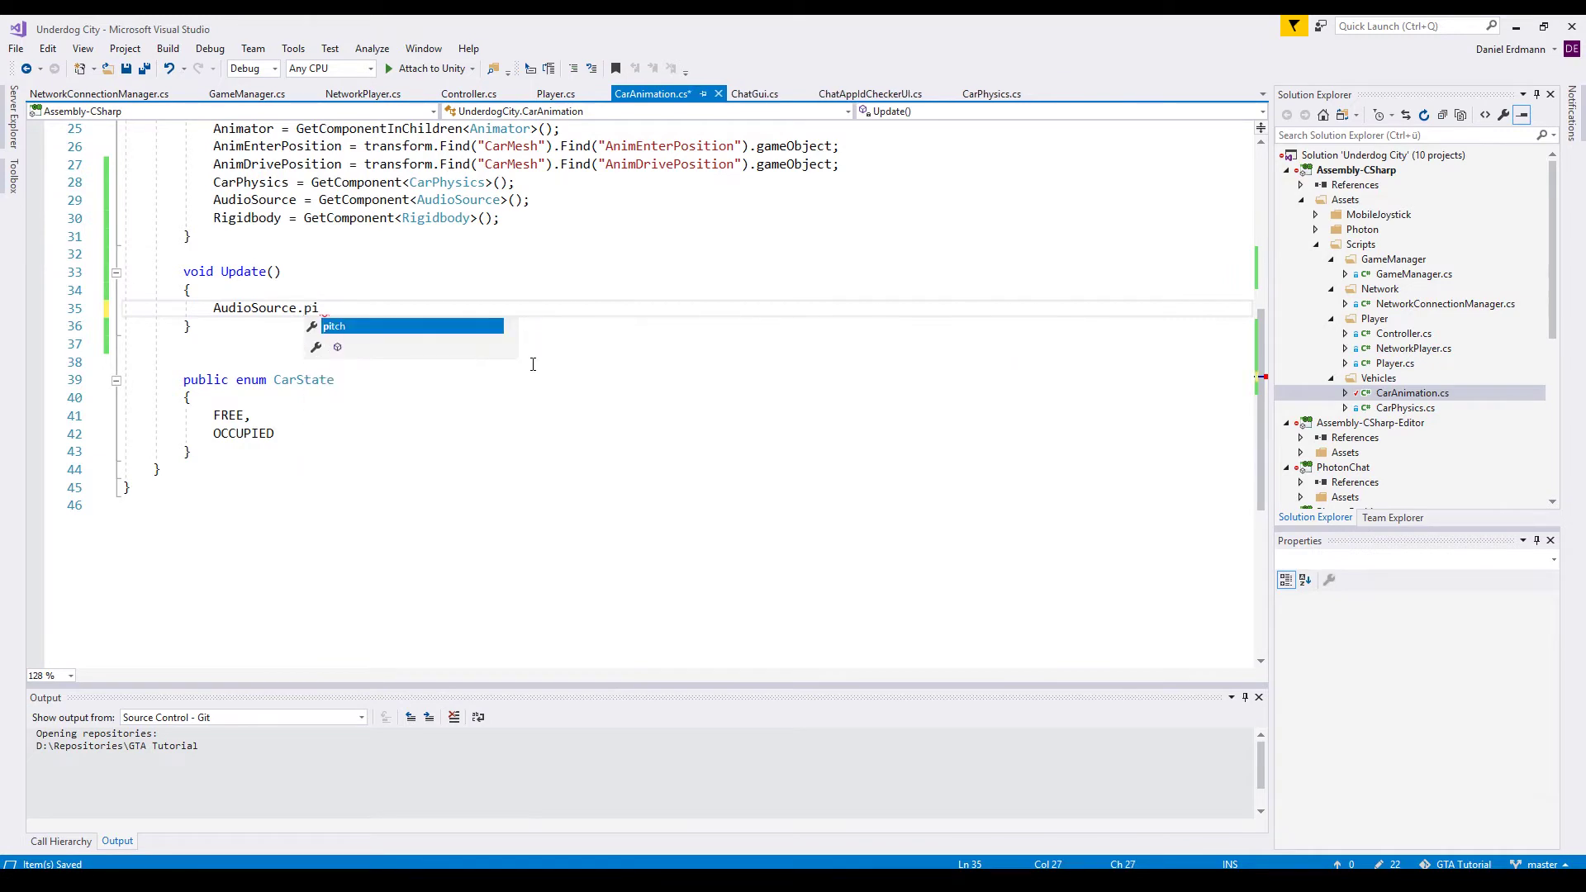
{"action": "type", "text": "tch = Ra"}
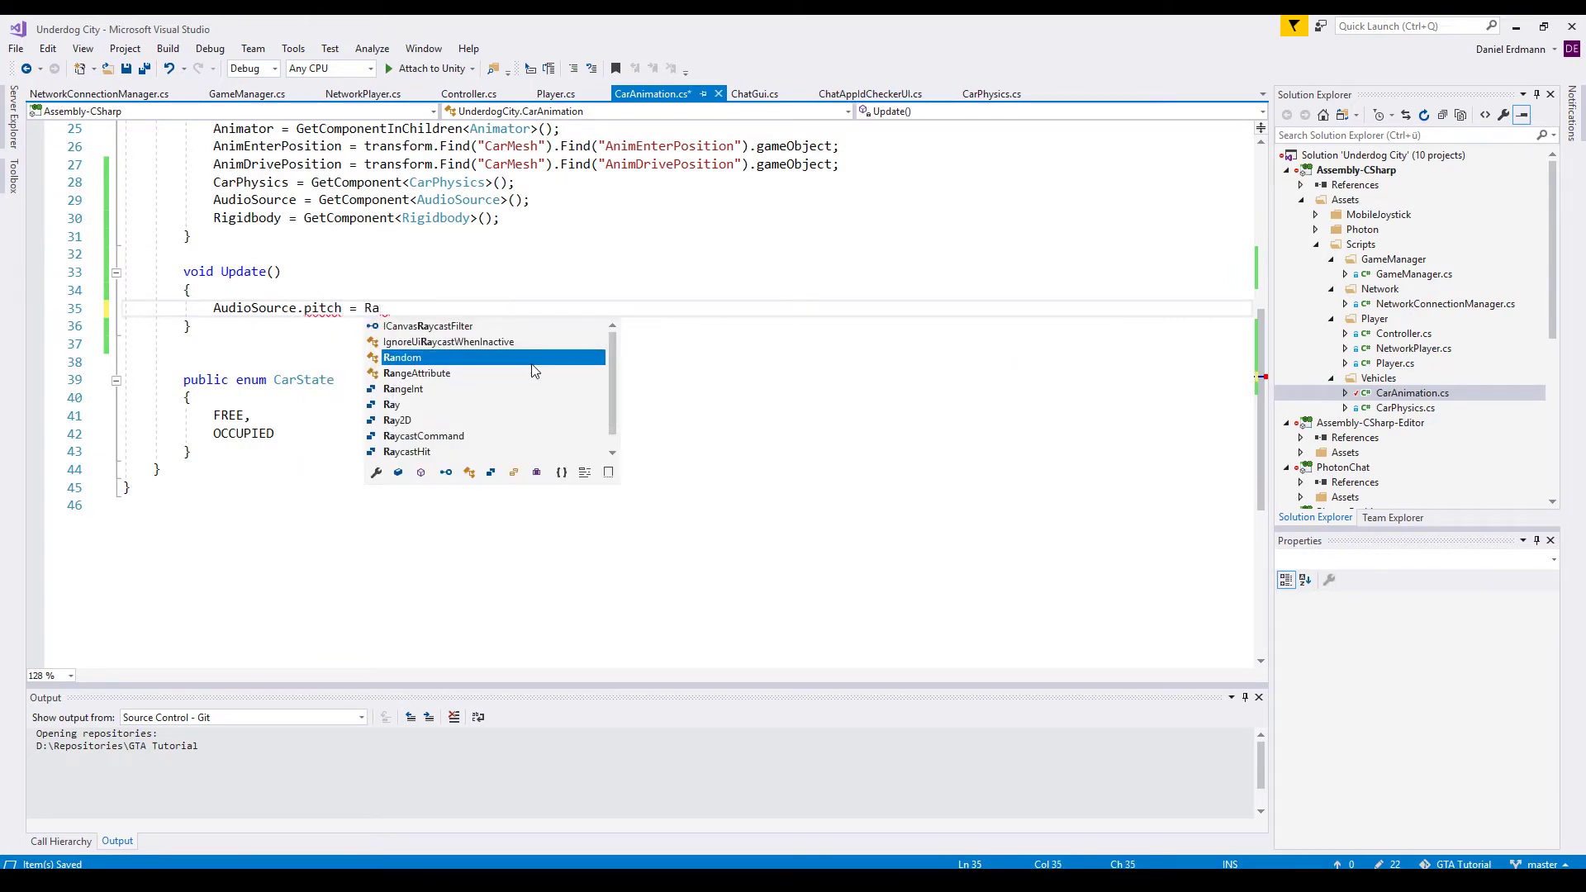
{"action": "key", "text": "BackSpace"}
{"action": "key", "text": "BackSpace"}
{"action": "type", "text": "Rigidbody.velocity.magnitude;"}
{"action": "left_click_drag", "start_coordinate": [365, 308], "coordinate": [577, 308]}
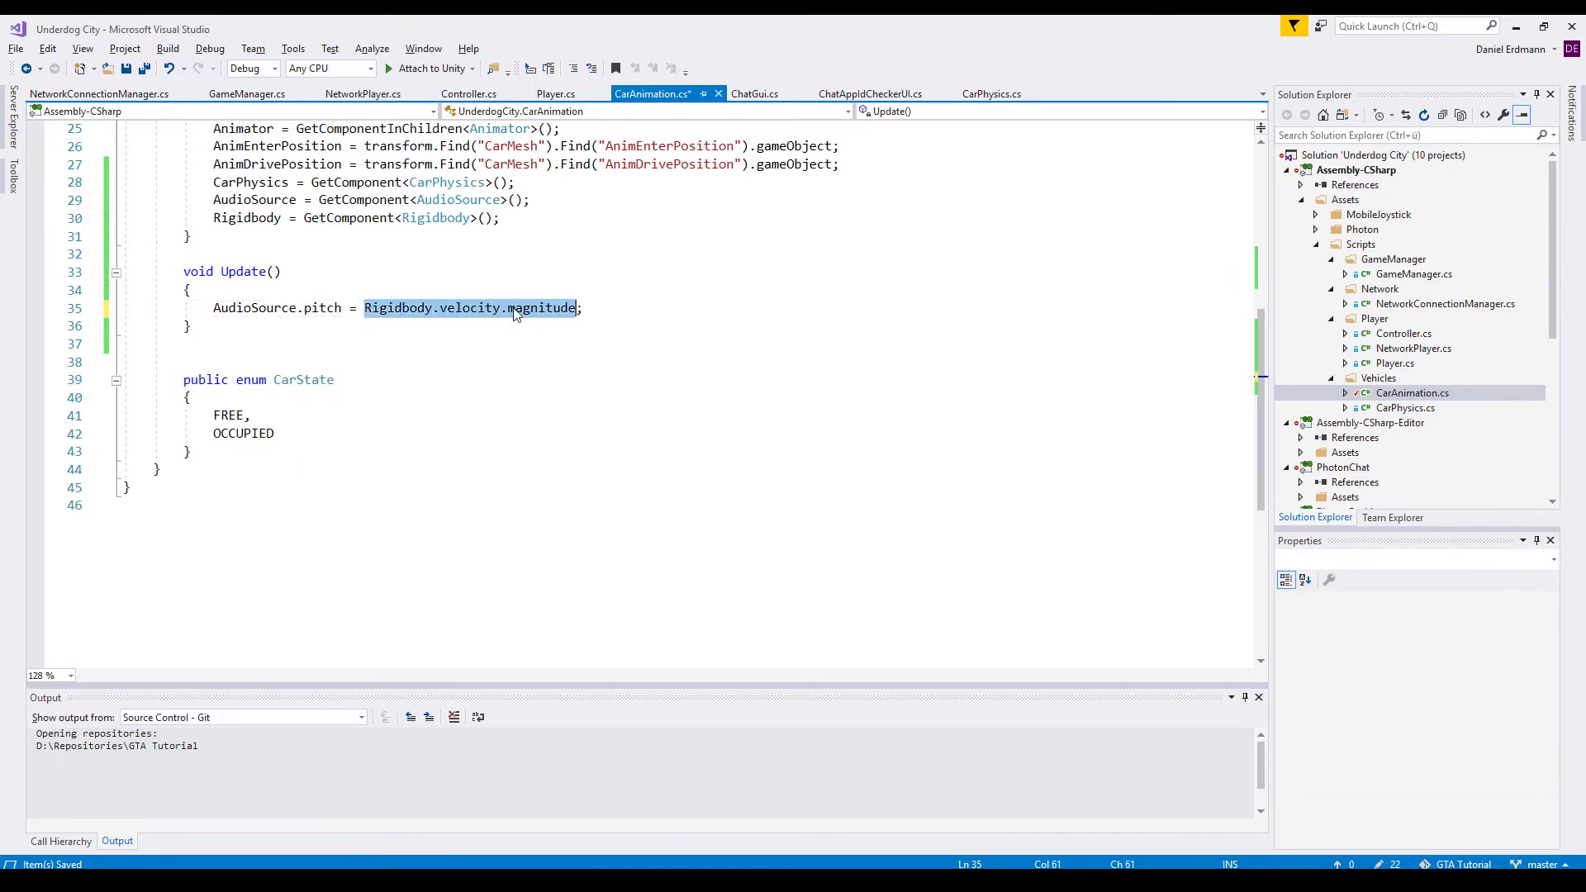
{"action": "left_click", "coordinate": [612, 308]}
{"action": "key", "text": "ctrl+s"}
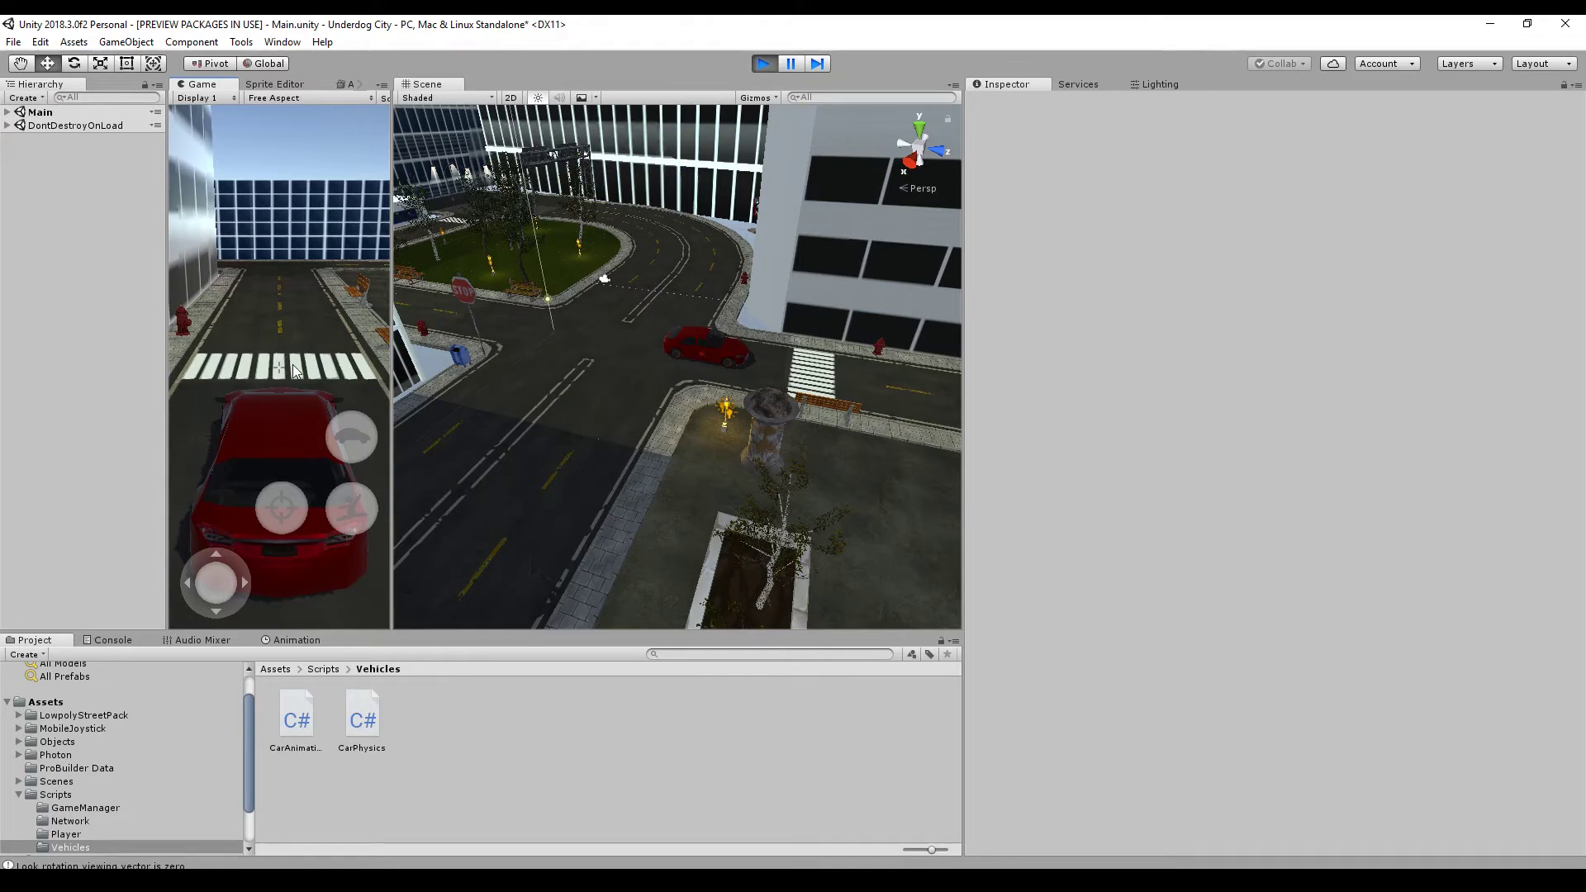
Test-drive the car in the running game and review the 0.8f offset and the division by 20f in CarAnimation.cs's pitch formula.
{"action": "key", "text": "w"}
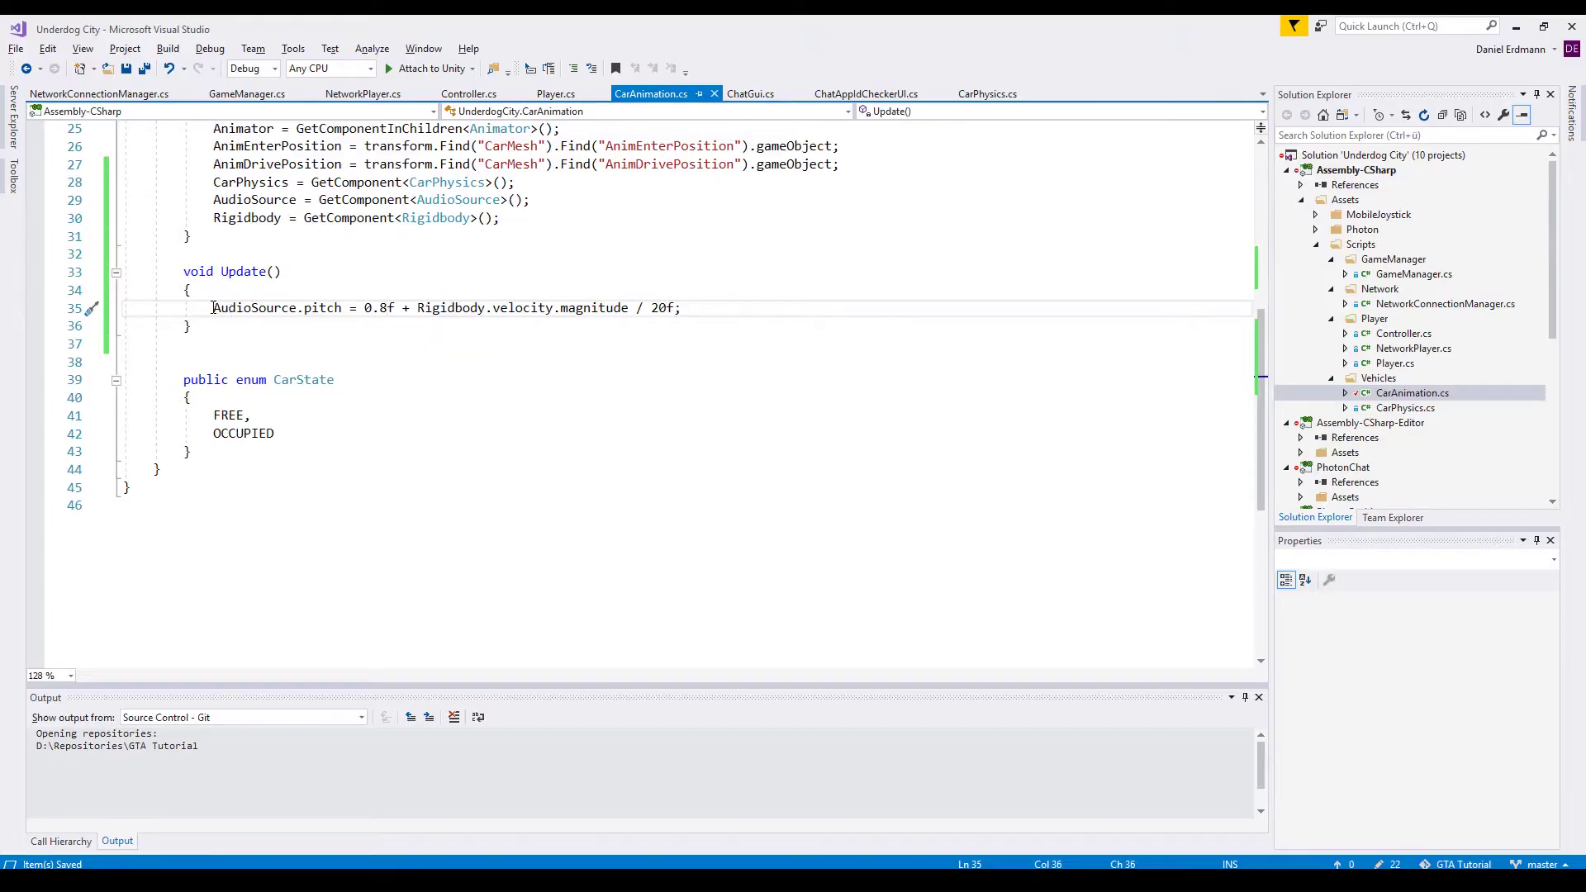
{"action": "double_click", "coordinate": [380, 308]}
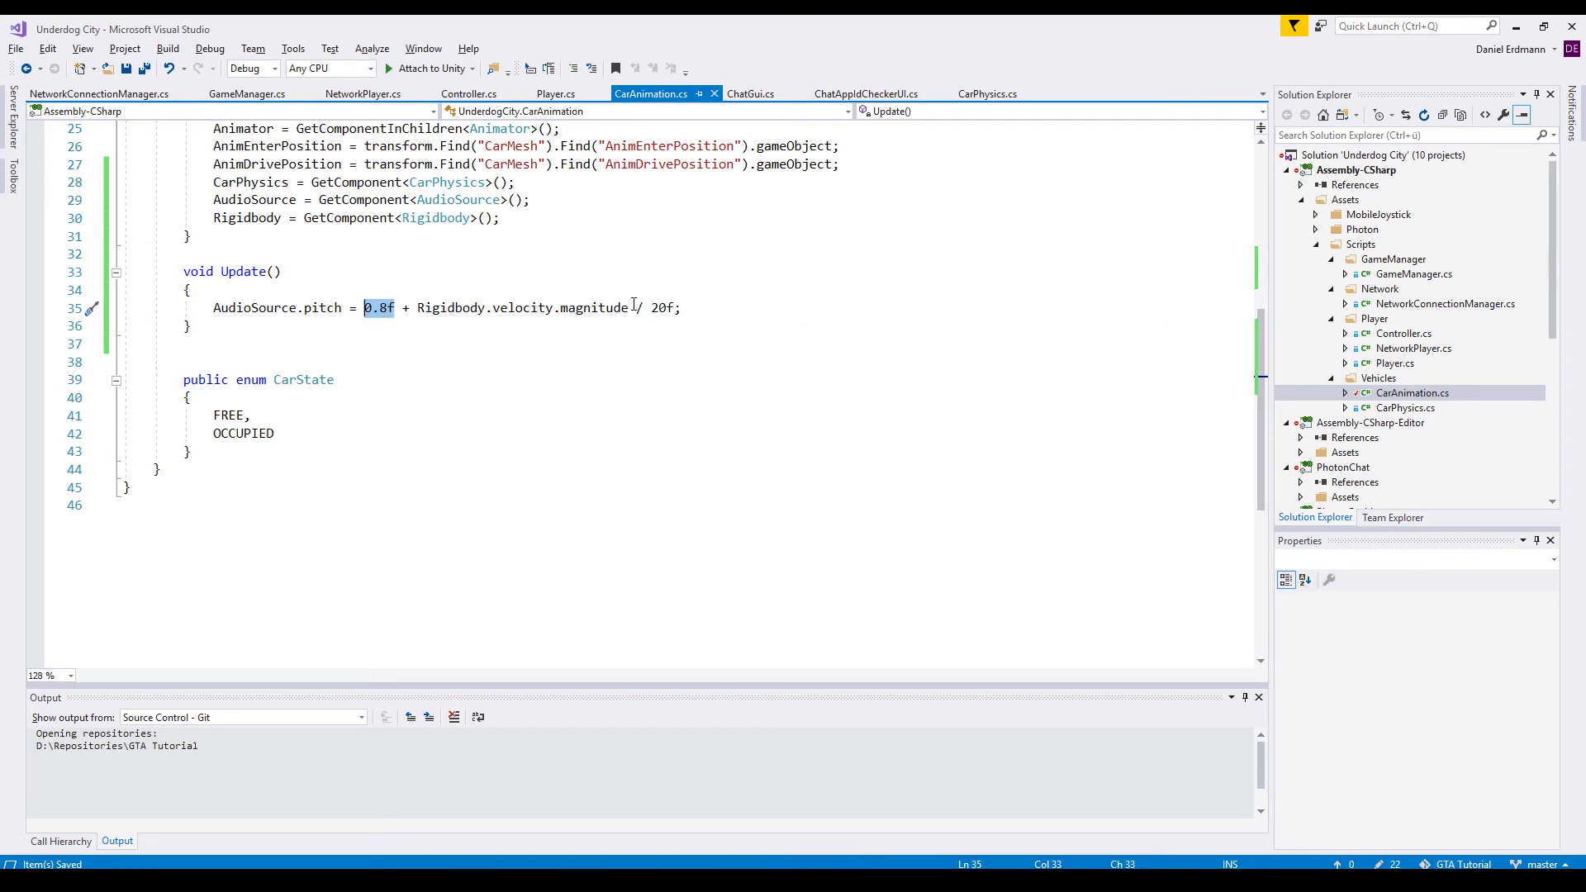
{"action": "left_click_drag", "start_coordinate": [632, 307], "coordinate": [687, 308]}
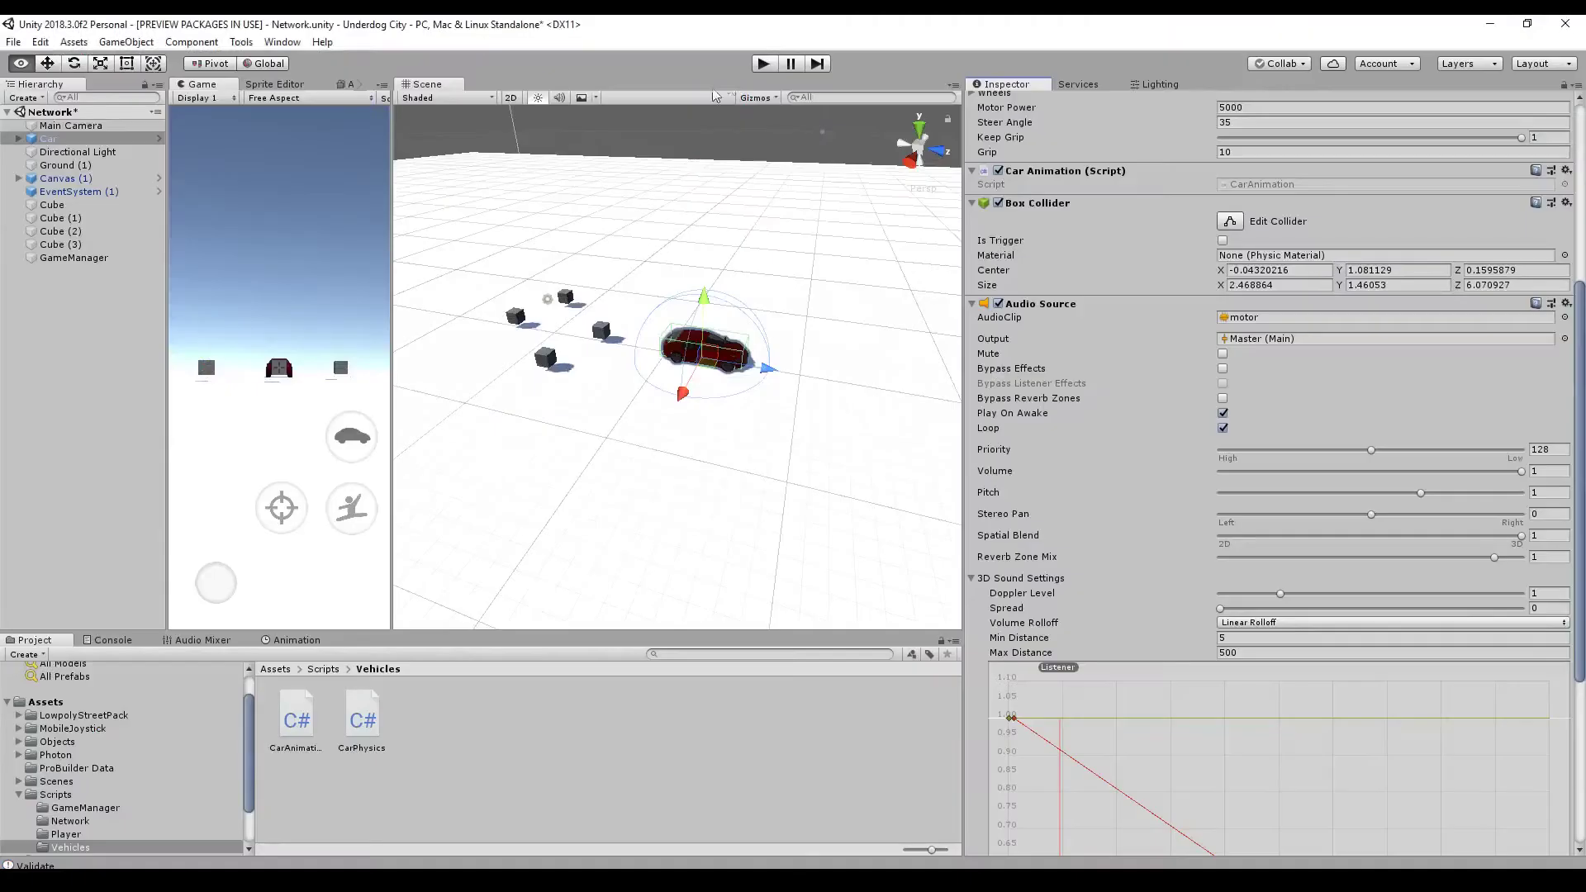
Inspect the door_close clip in Unity's Sound folder and examine the Car's Audio Source and Car Animation components.
{"action": "left_click", "coordinate": [55, 808]}
{"action": "left_click", "coordinate": [296, 715]}
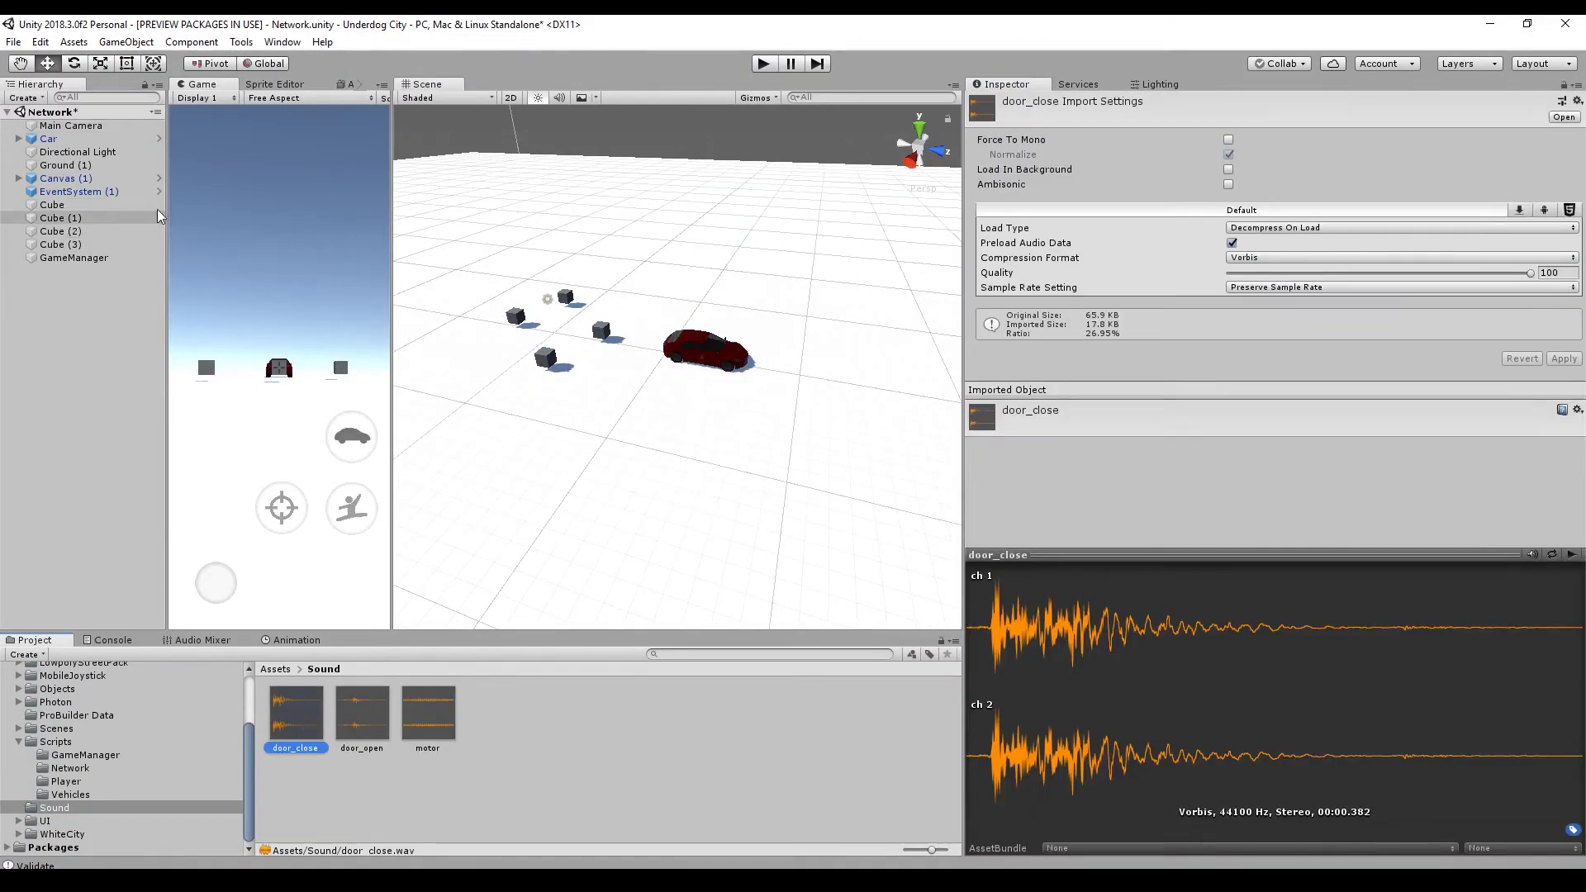
{"action": "left_click", "coordinate": [48, 138]}
{"action": "scroll", "coordinate": [1074, 360], "scroll_direction": "down", "scroll_amount": 5}
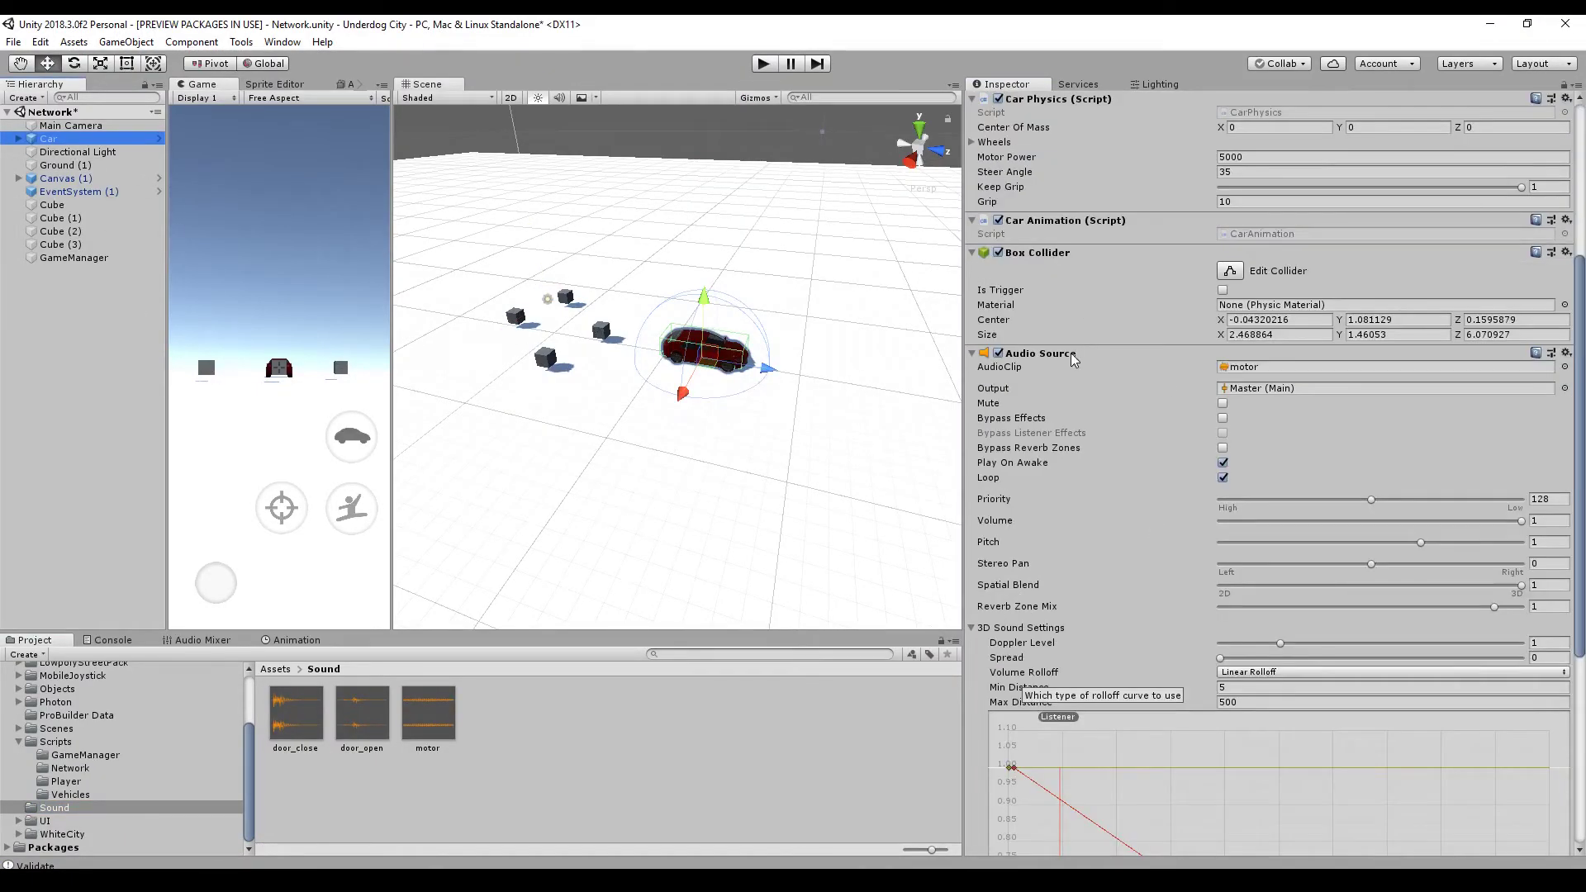
{"action": "scroll", "coordinate": [1070, 420], "scroll_direction": "up", "scroll_amount": 2}
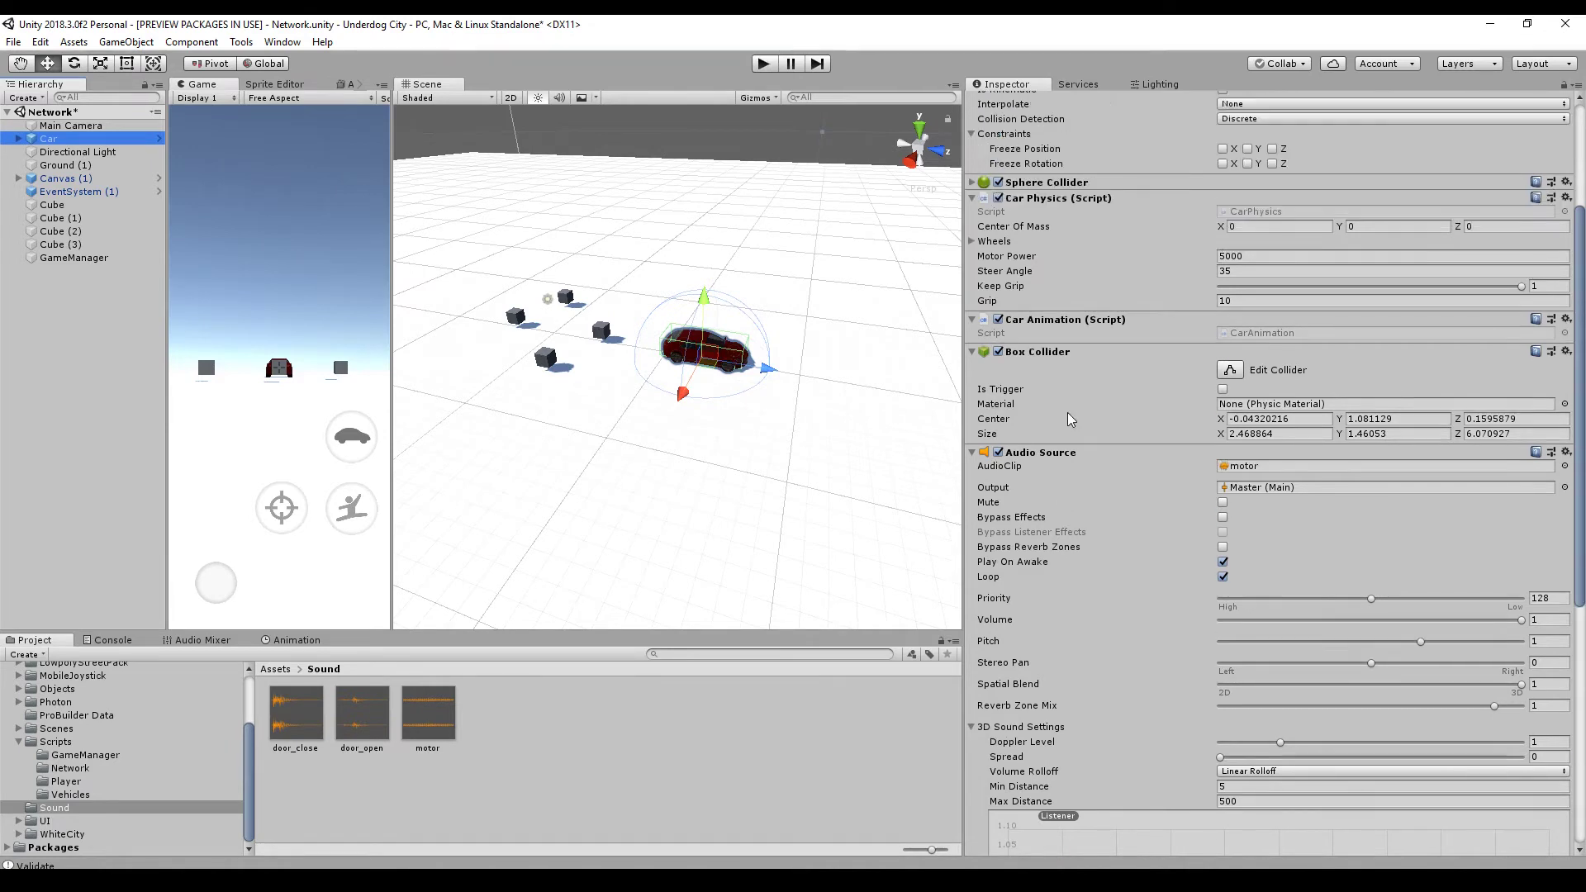
{"action": "scroll", "coordinate": [1074, 447], "scroll_direction": "up", "scroll_amount": 4}
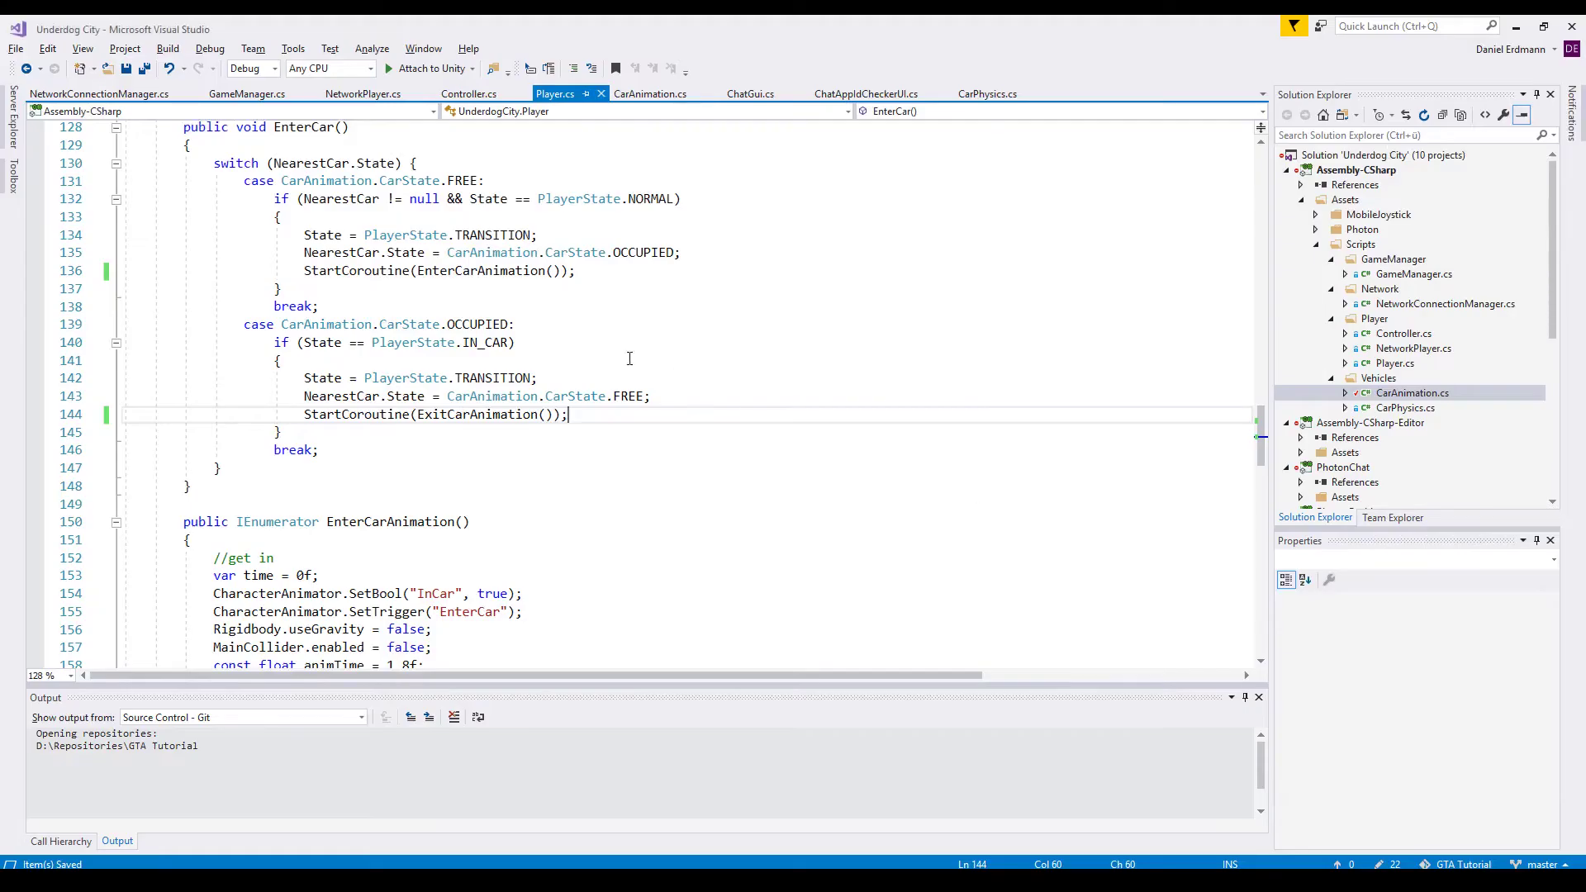
Assign door_open to Open Clip and door_close to Close Clip in the Car's Car Animation script component.
{"action": "left_click_drag", "start_coordinate": [386, 344], "coordinate": [66, 327]}
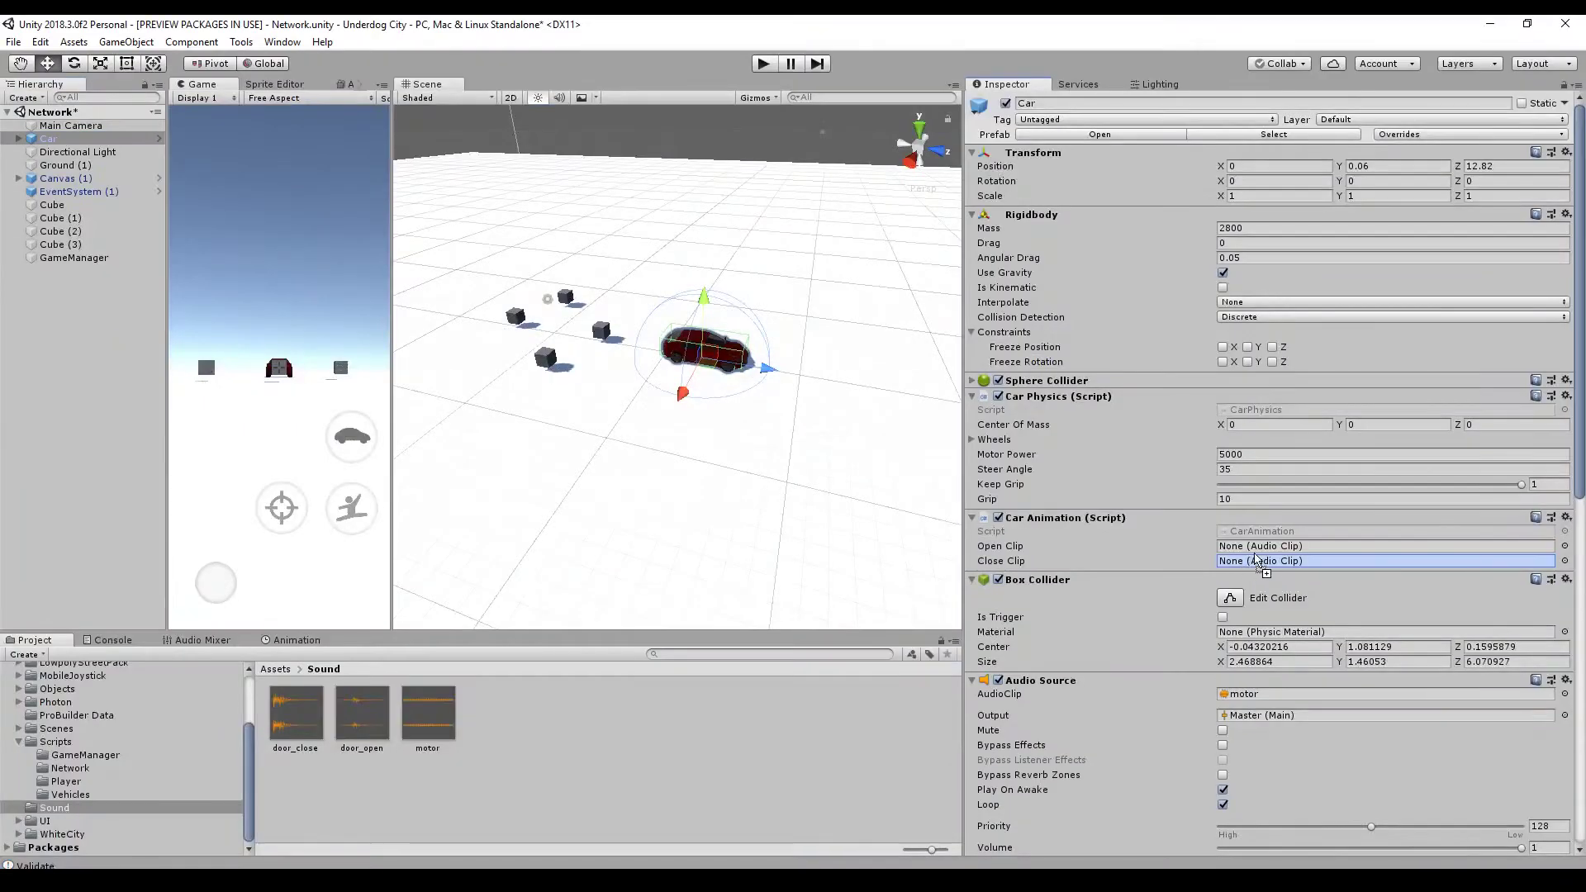
{"action": "left_click_drag", "start_coordinate": [1257, 561], "coordinate": [1257, 547]}
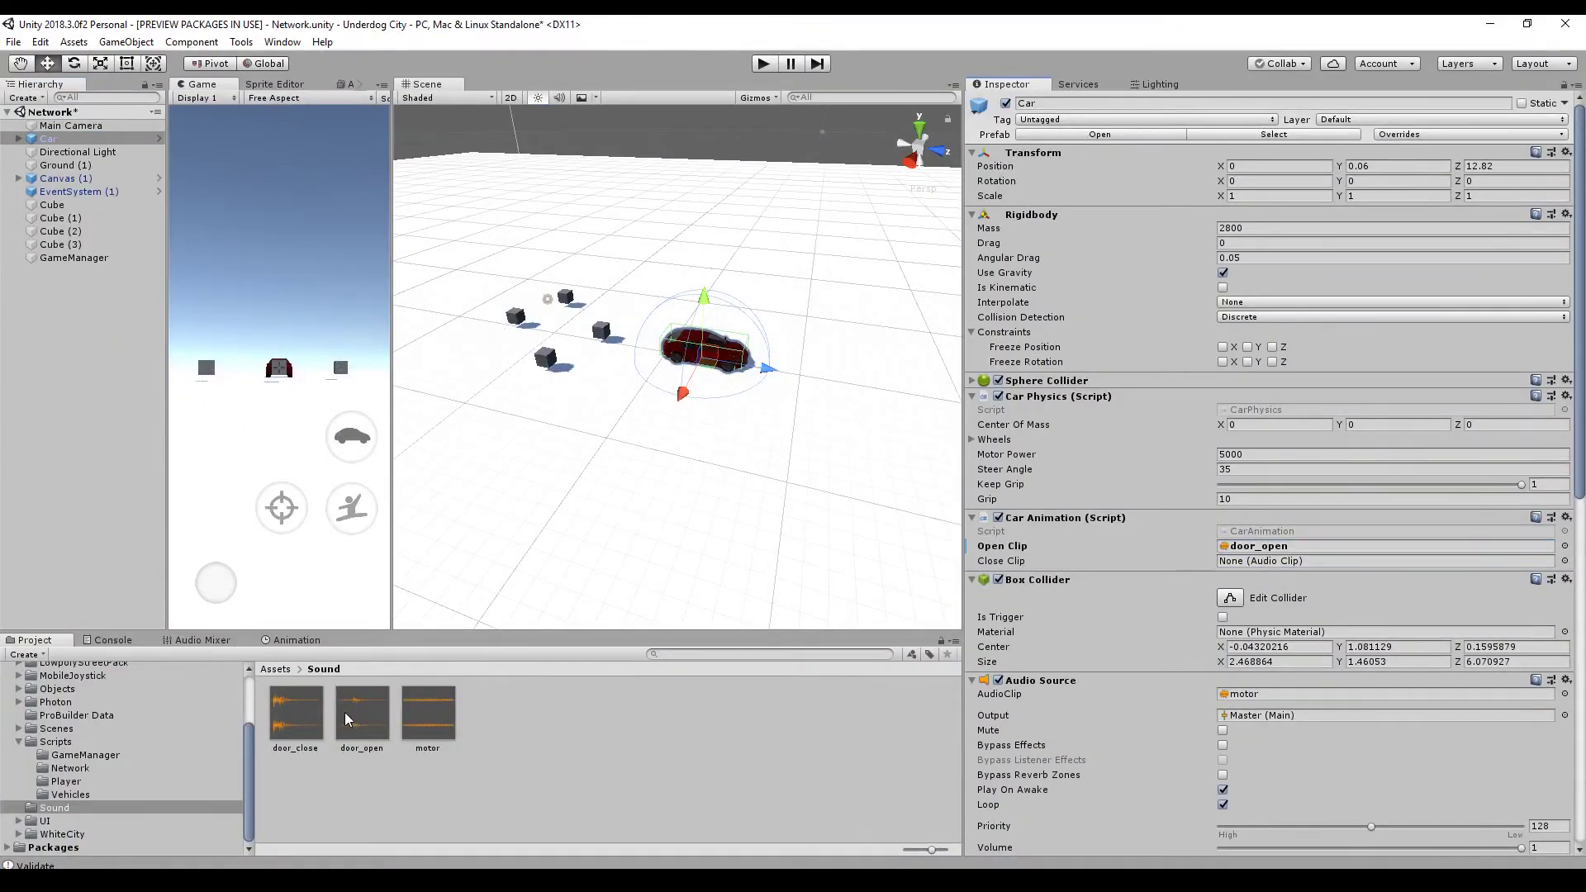
{"action": "left_click_drag", "start_coordinate": [296, 708], "coordinate": [1239, 562]}
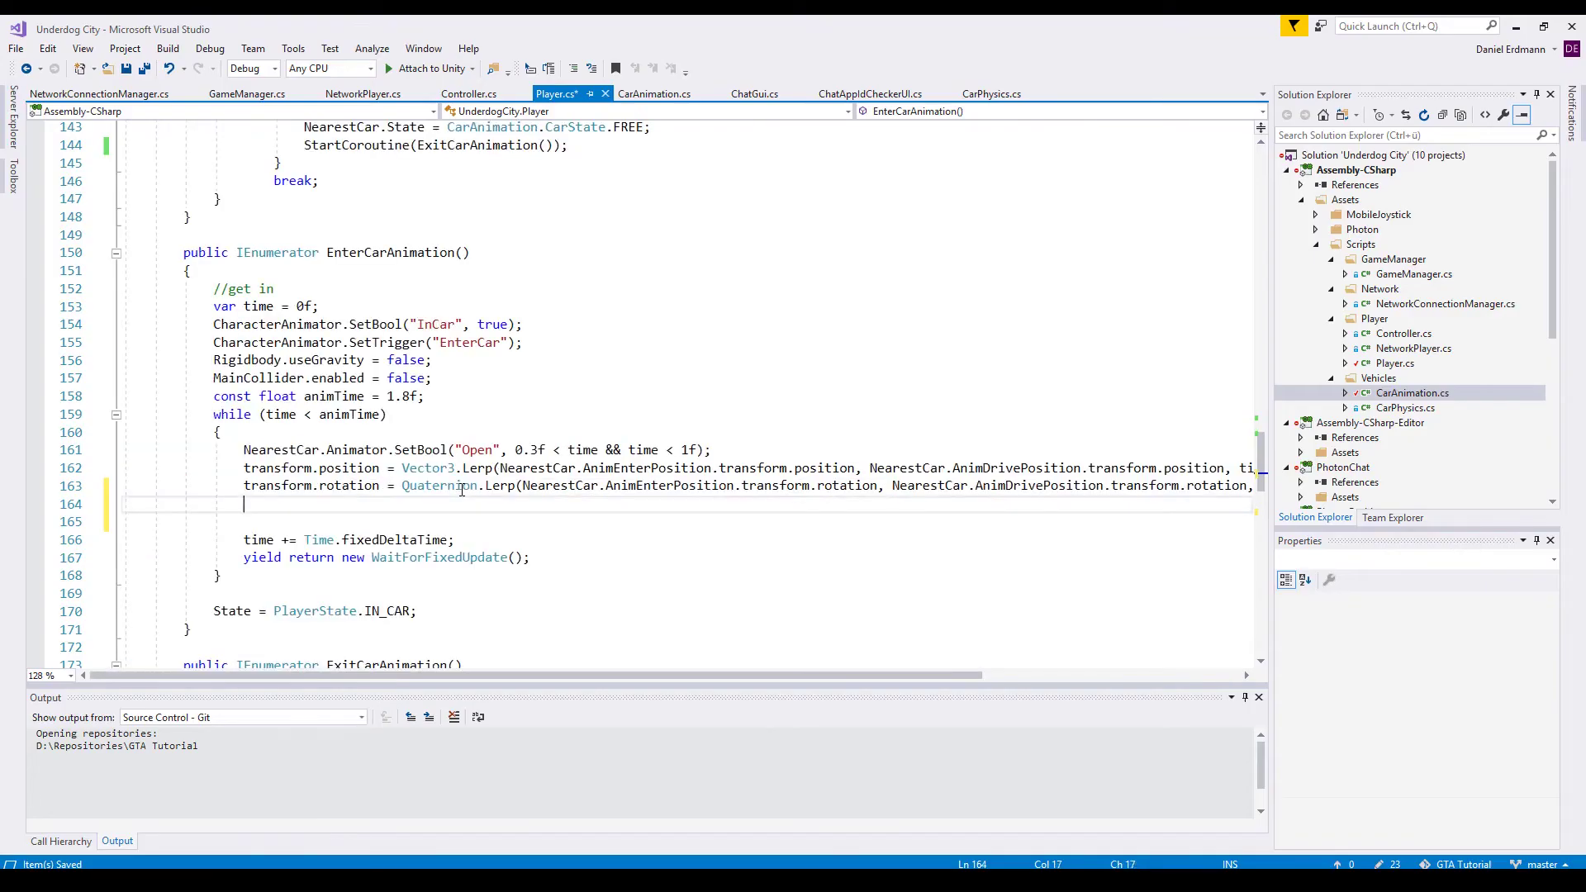
In EnterCarAnimation's while loop in Player.cs, add an if block for time < 0.5f && time + Time.fixedDeltaTime >= 0.5f.
{"action": "key", "text": "Return"}
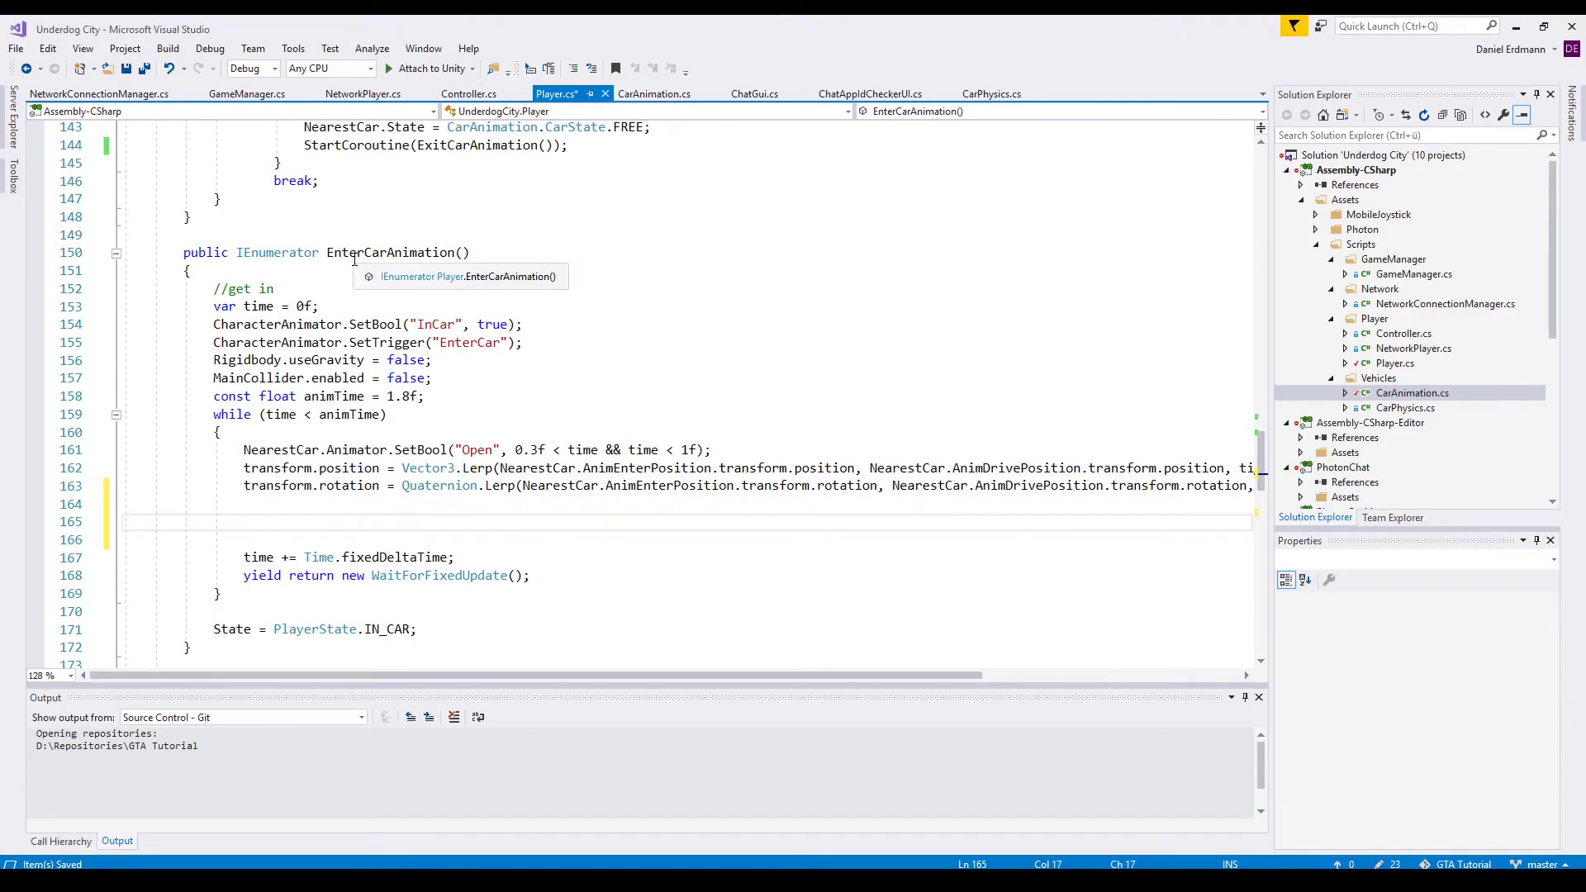
{"action": "type", "text": "if(t"}
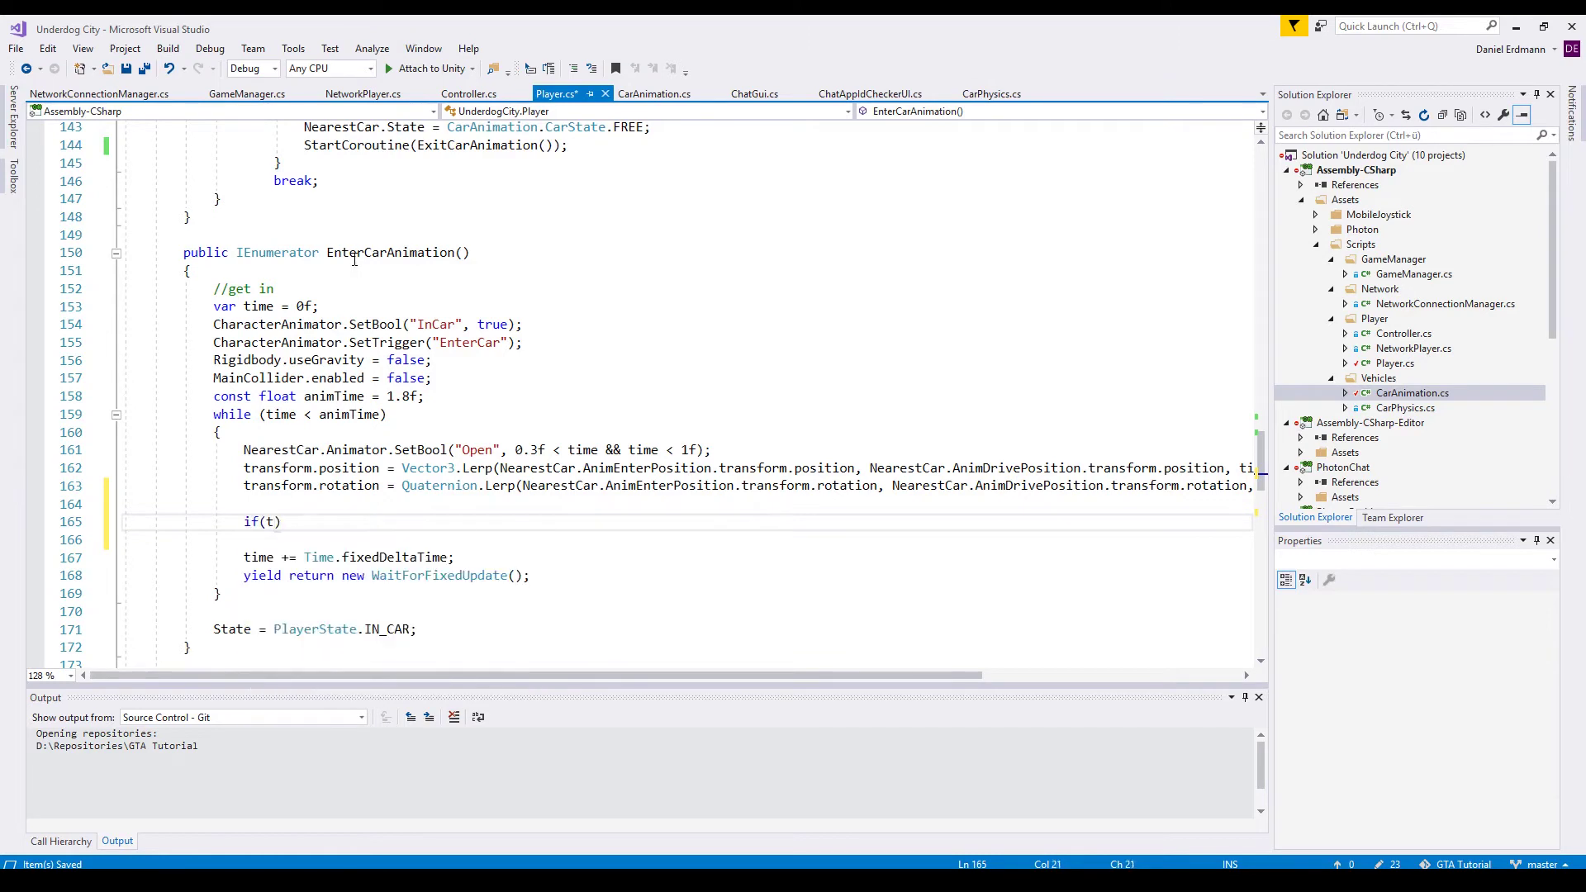
{"action": "type", "text": "ime"}
{"action": "type", "text": " < "}
{"action": "type", "text": "0.5"}
{"action": "type", "text": "TextMesh"}
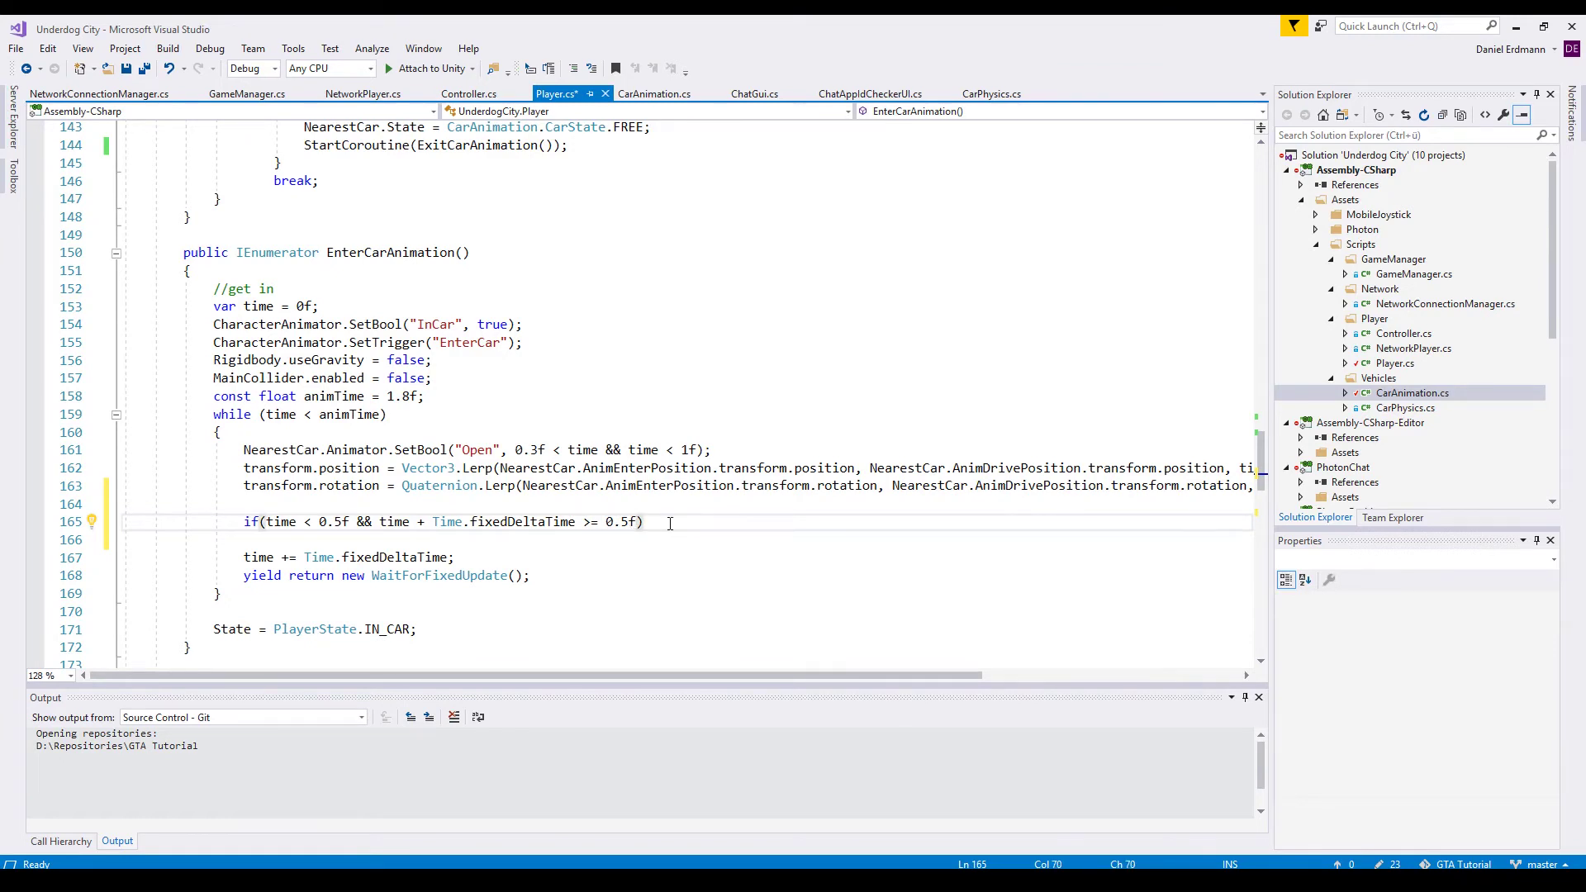
{"action": "key", "text": "Return"}
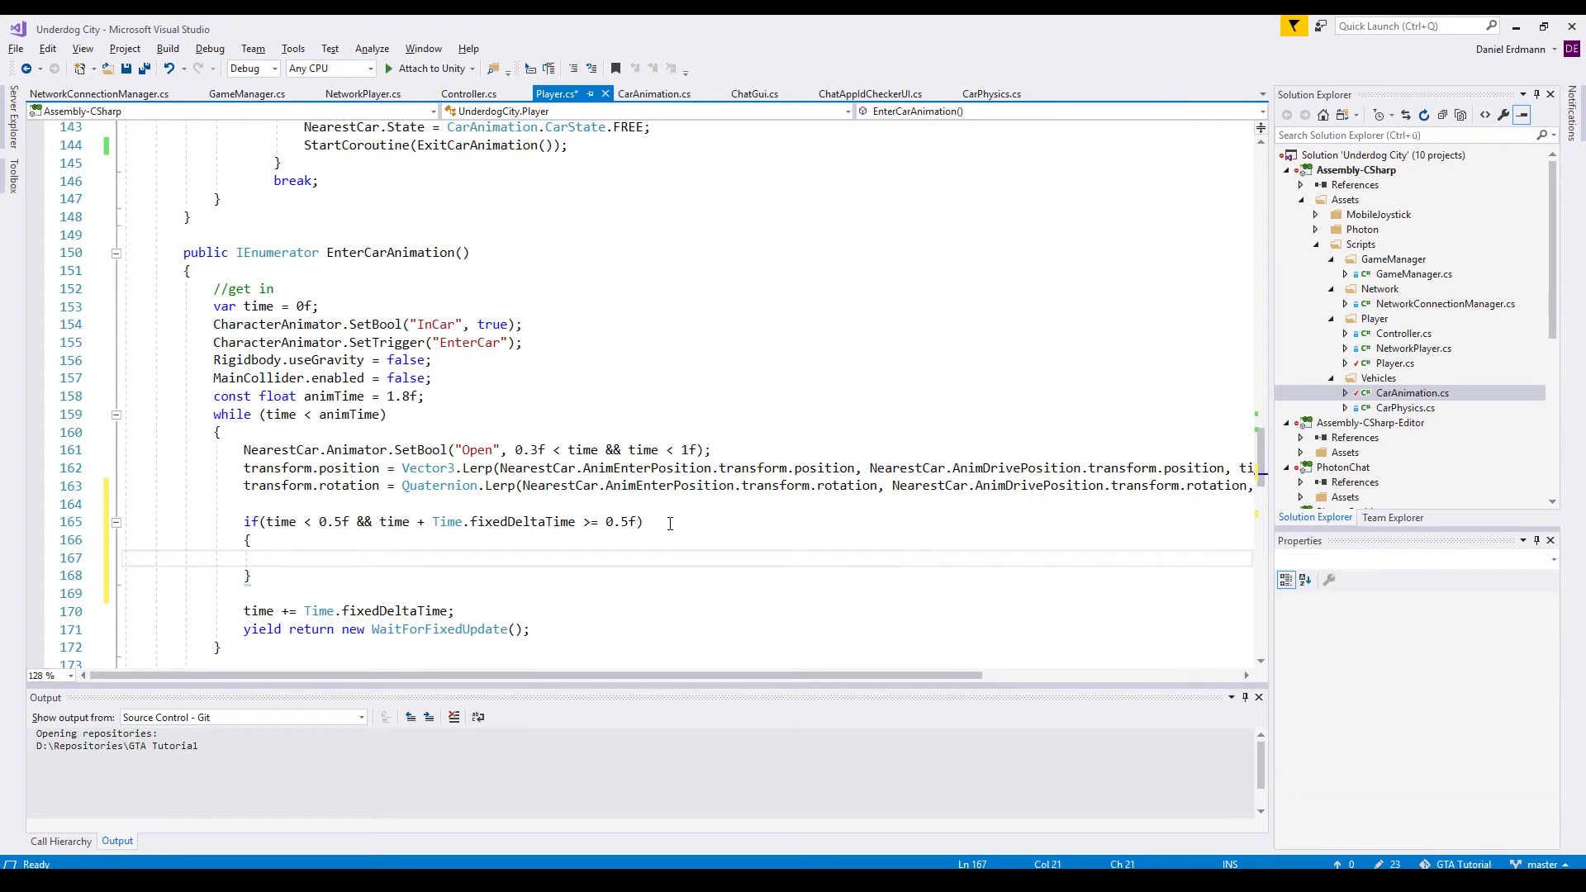
Inside the new if block, call NearestCar.AudioSource.PlayOneShot(NearestCar.OpenClip); and save the script.
{"action": "type", "text": "near"}
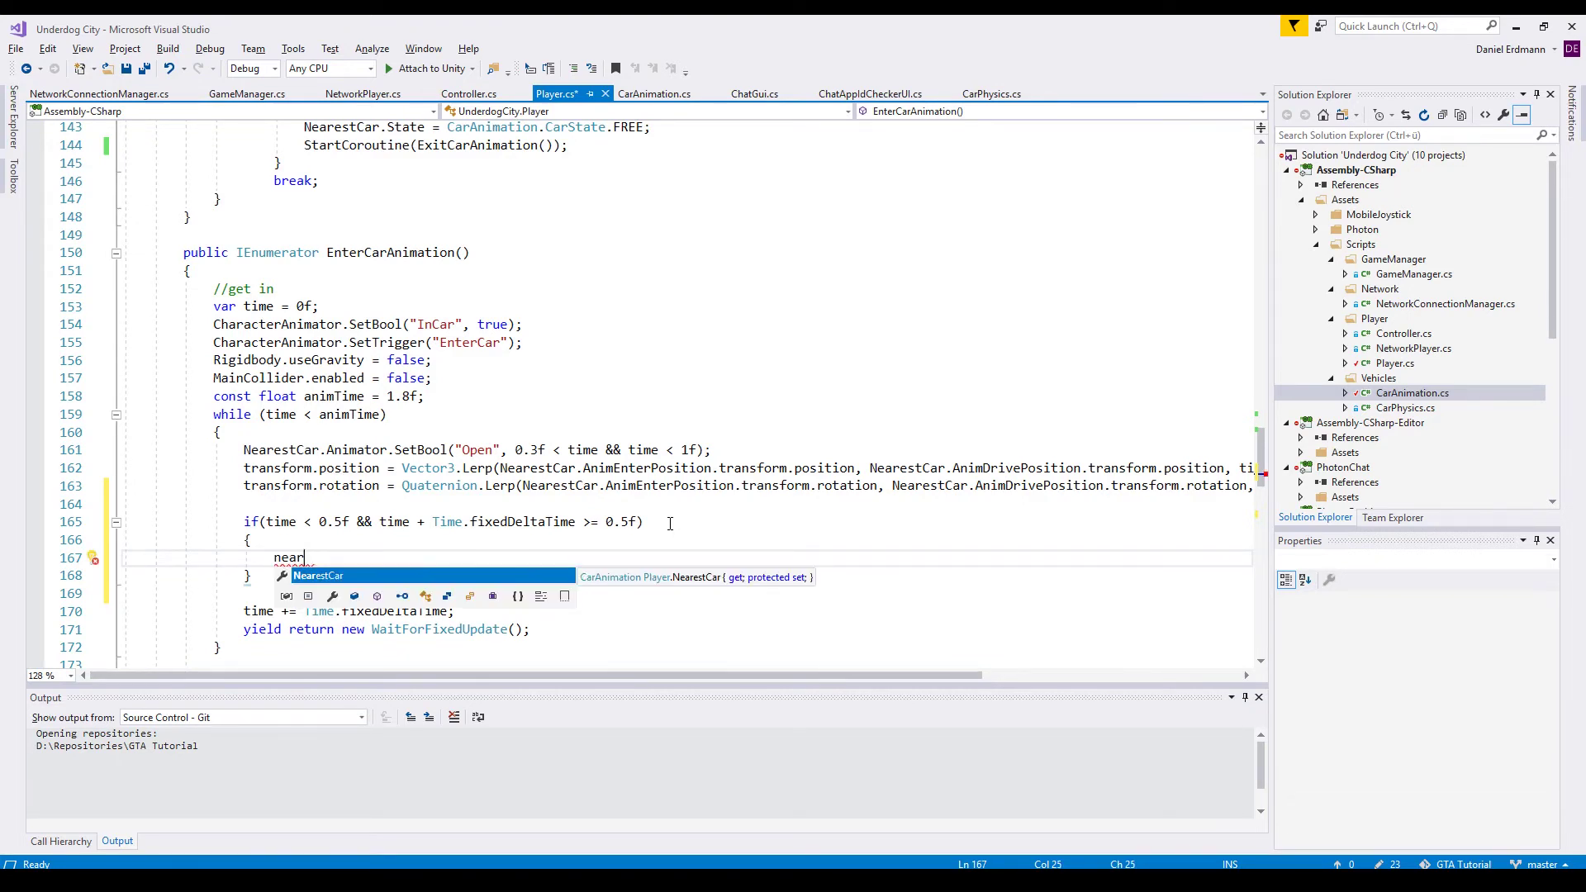
{"action": "key", "text": "Tab"}
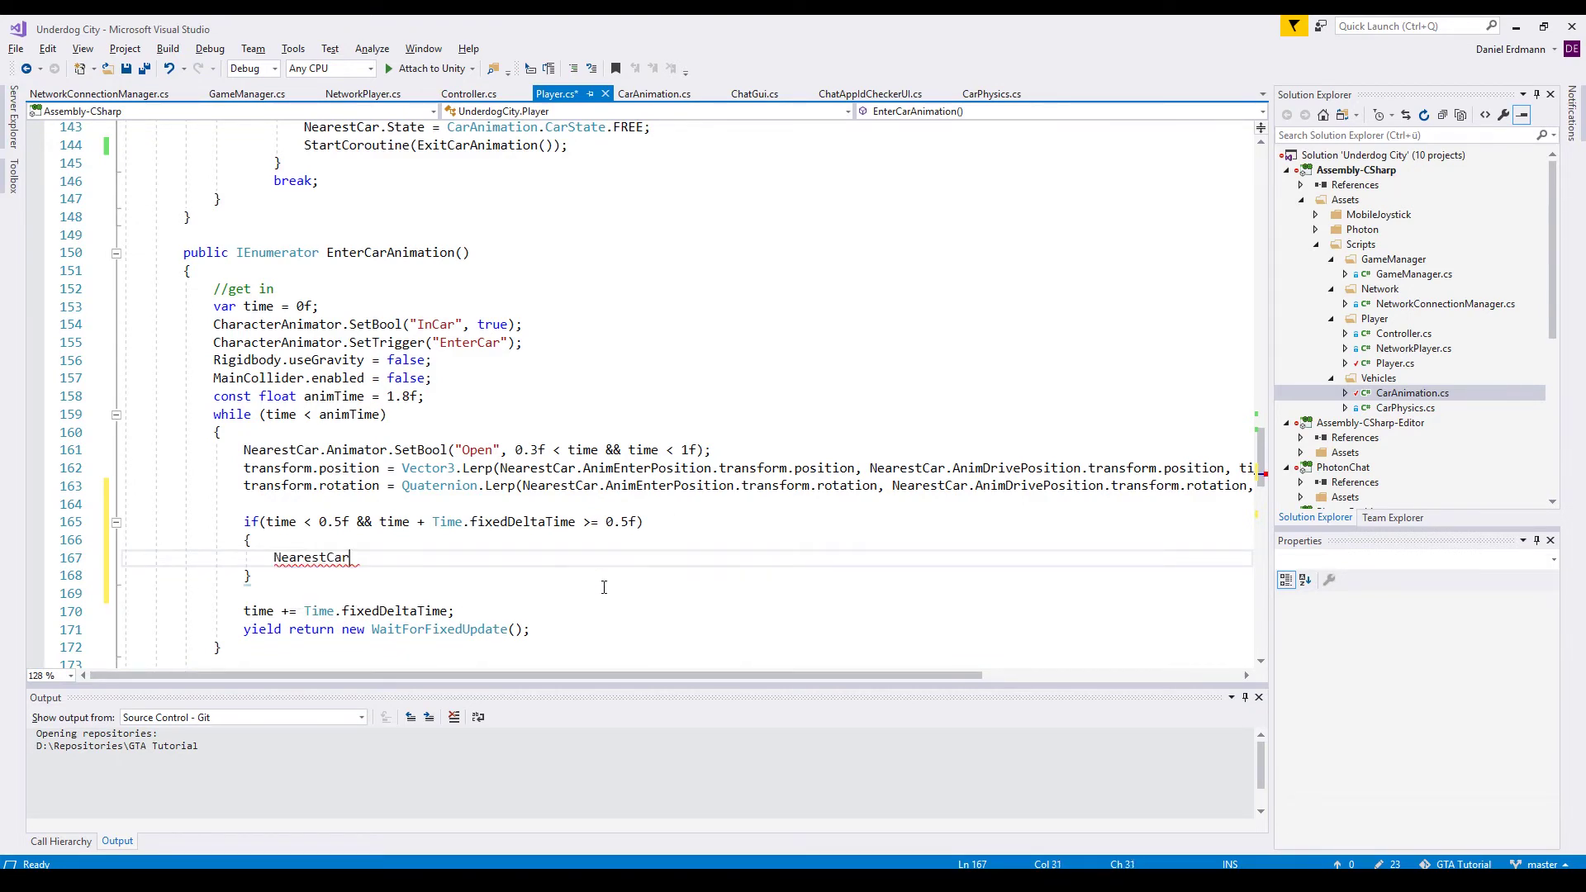
{"action": "type", "text": ".aud"}
{"action": "key", "text": "Tab"}
{"action": "type", "text": ".play"}
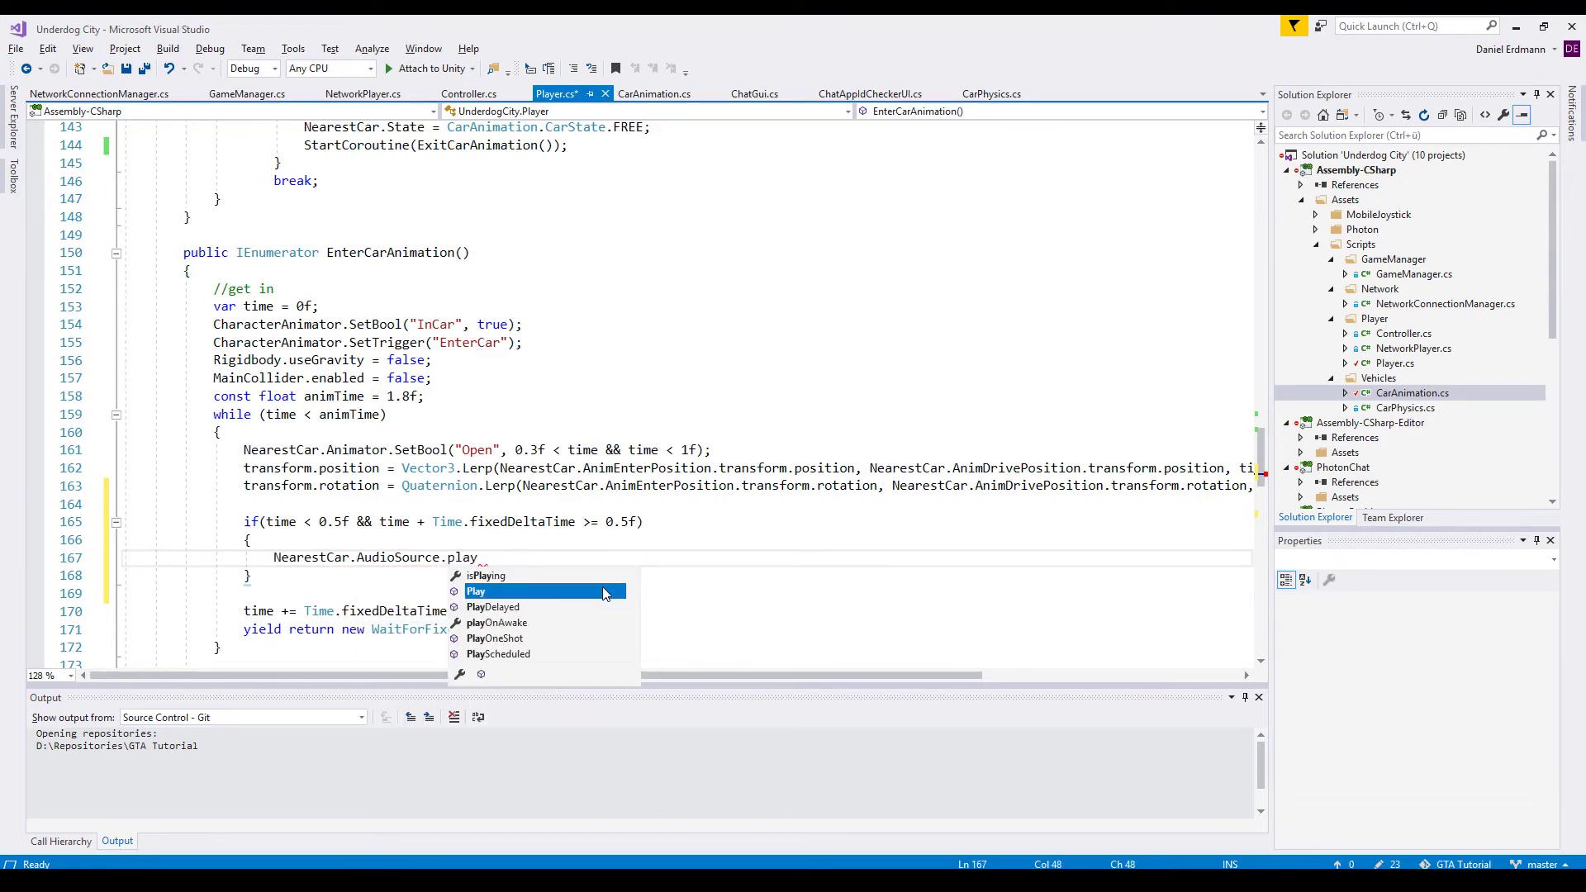
{"action": "left_click", "coordinate": [506, 641]}
{"action": "key", "text": "Tab"}
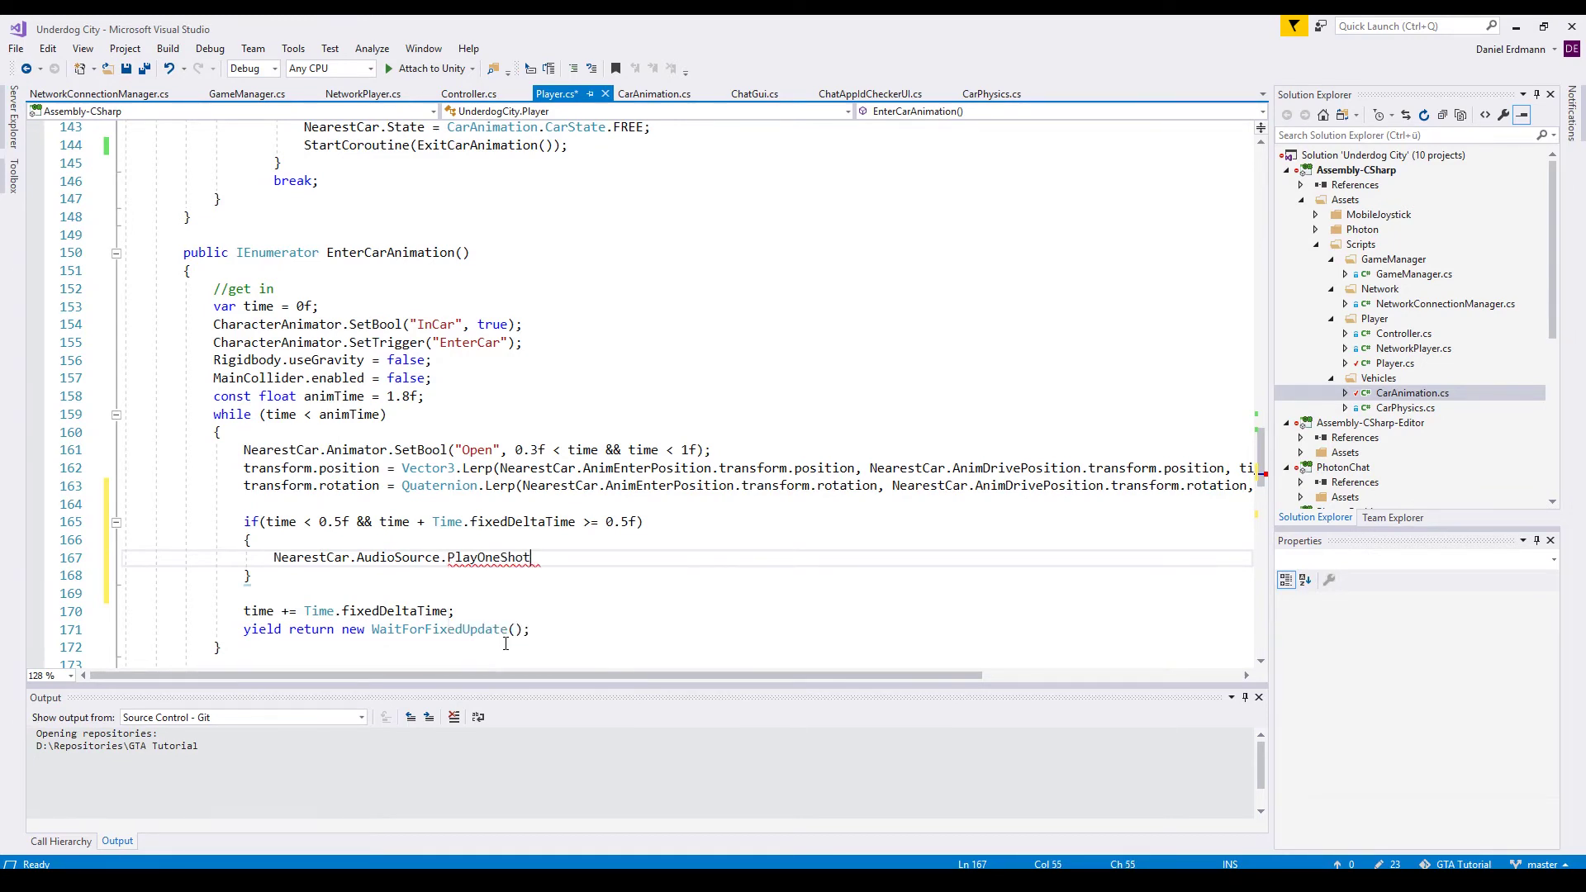
{"action": "type", "text": "("}
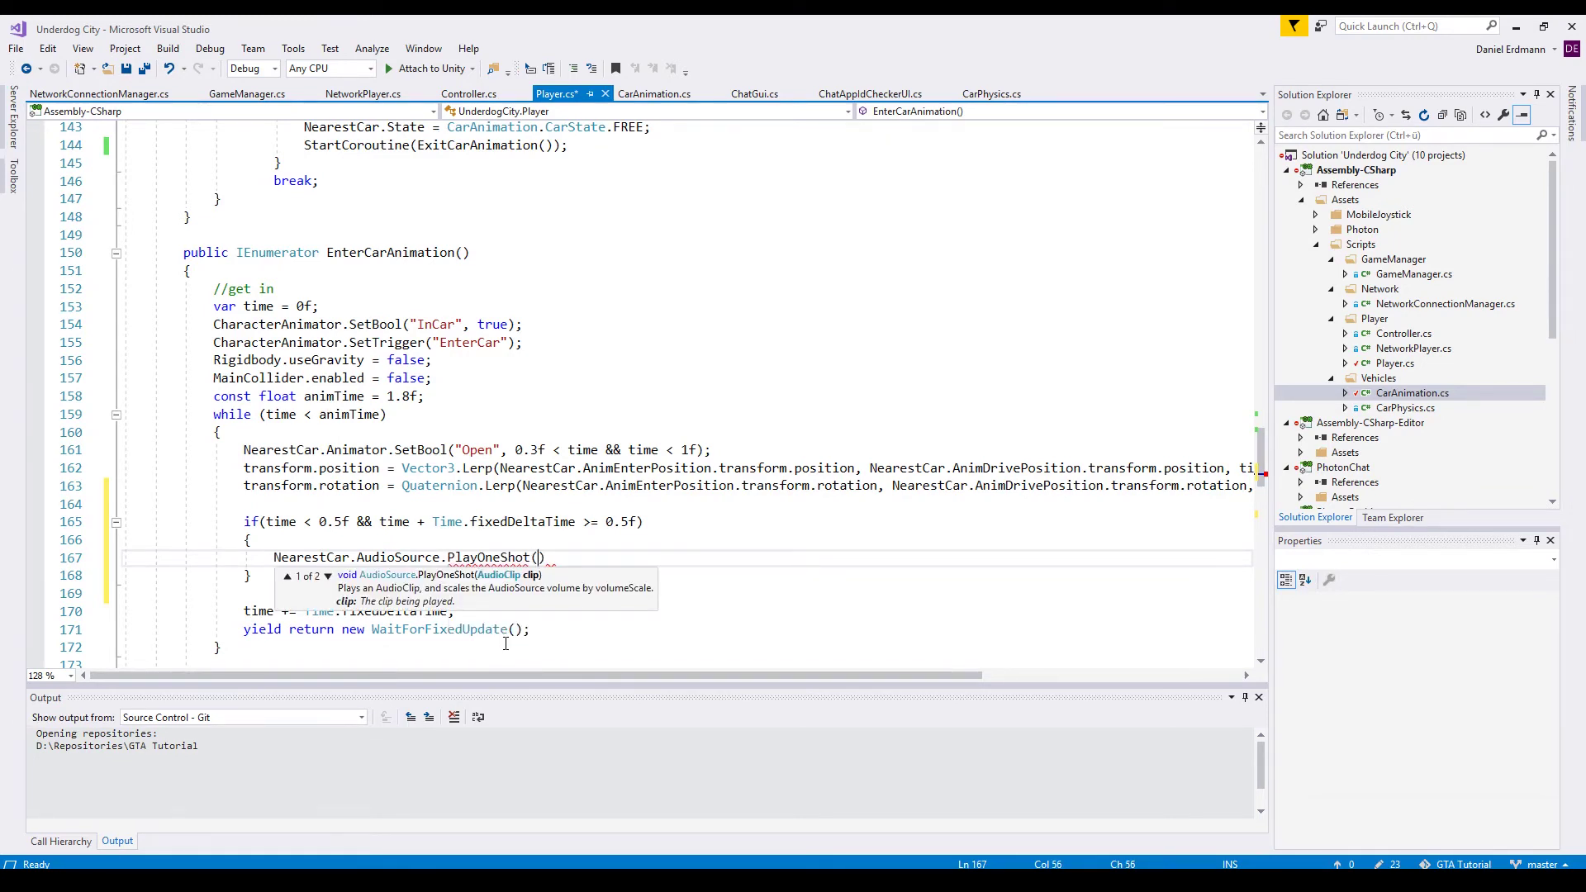
{"action": "type", "text": "nearestCar."}
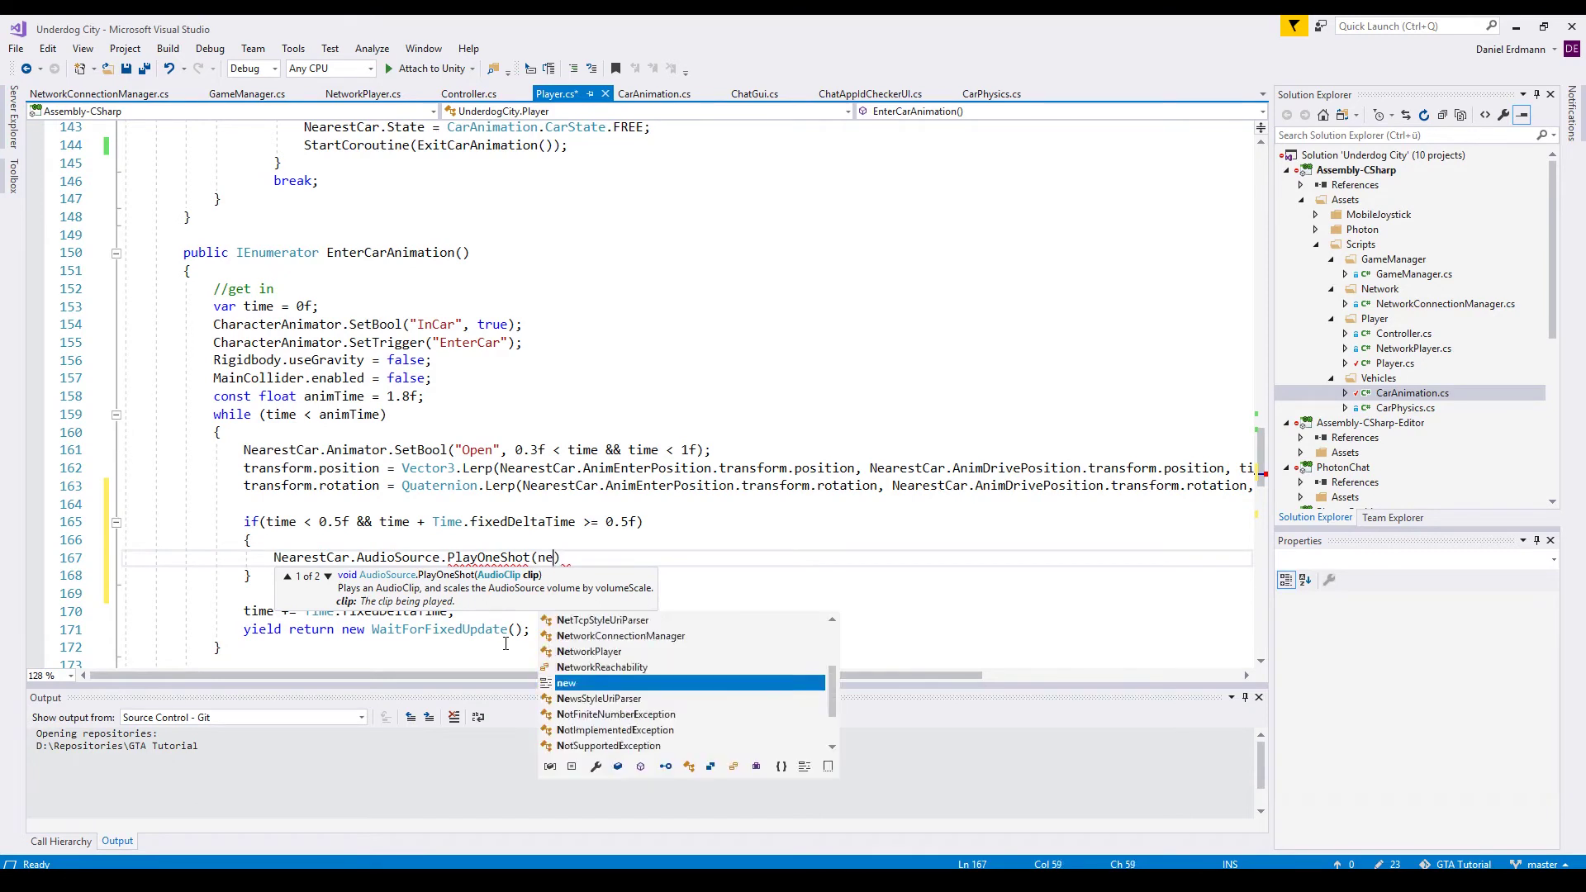
{"action": "type", "text": "op"}
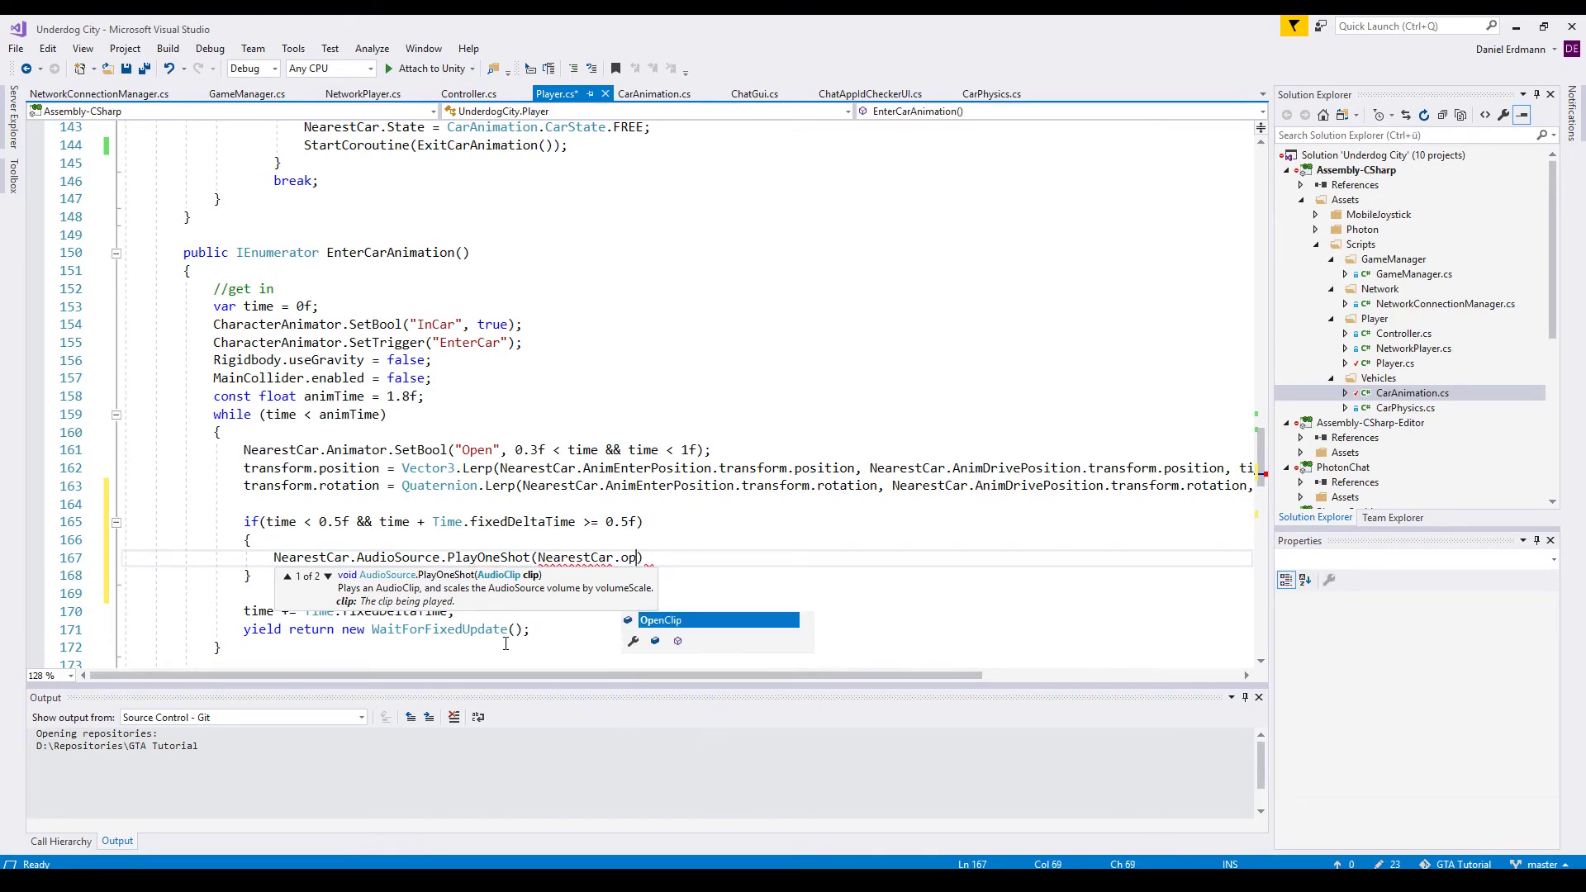
{"action": "key", "text": "Tab"}
{"action": "type", "text": ");"}
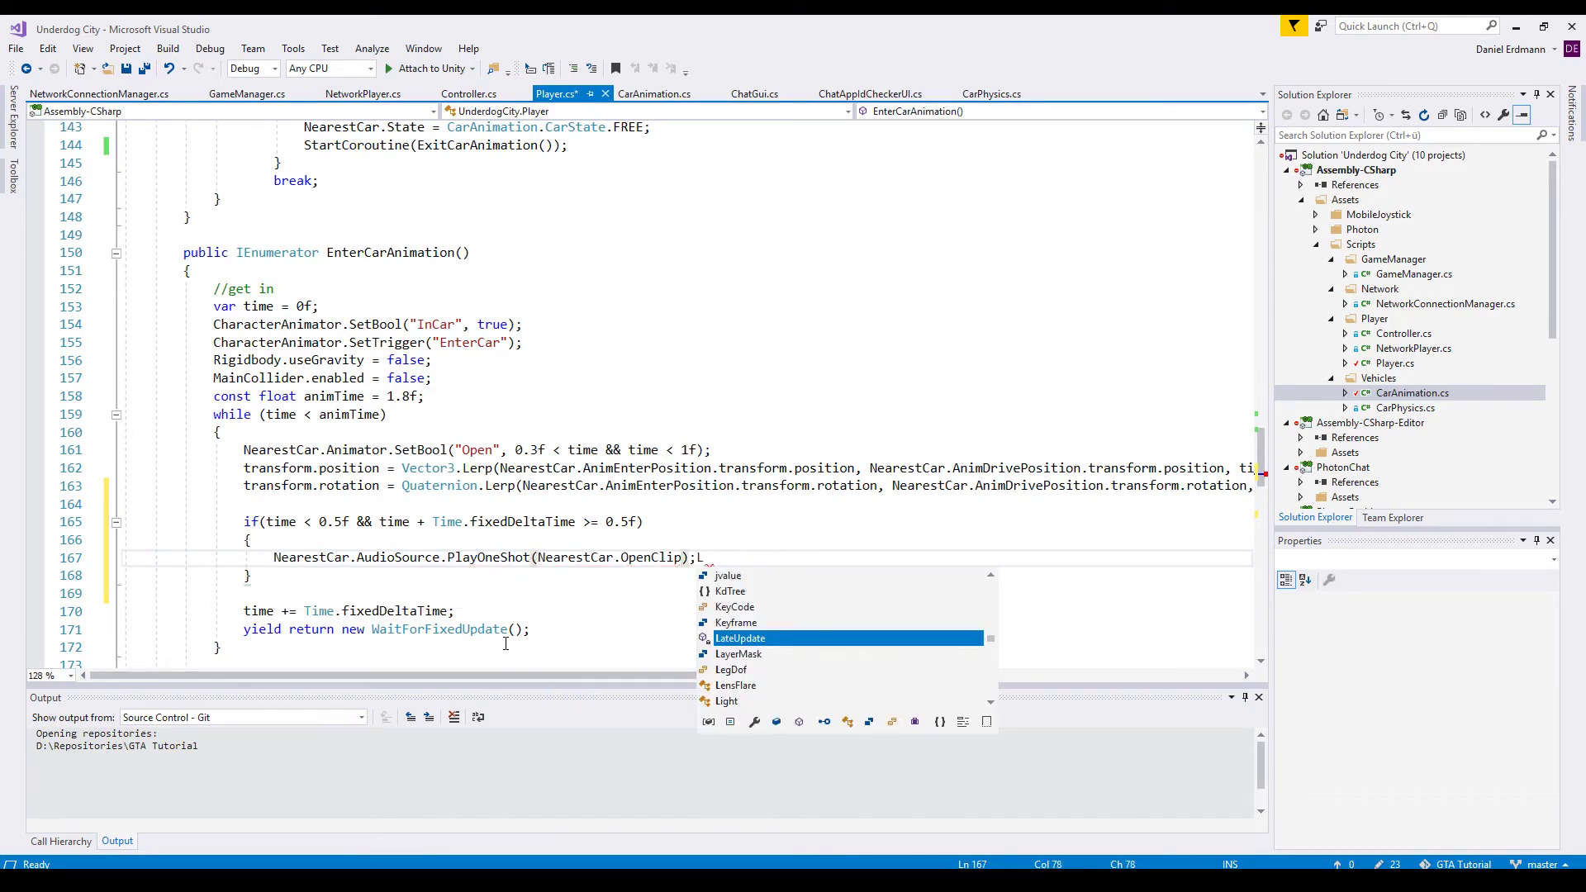
{"action": "key", "text": "ctrl+s"}
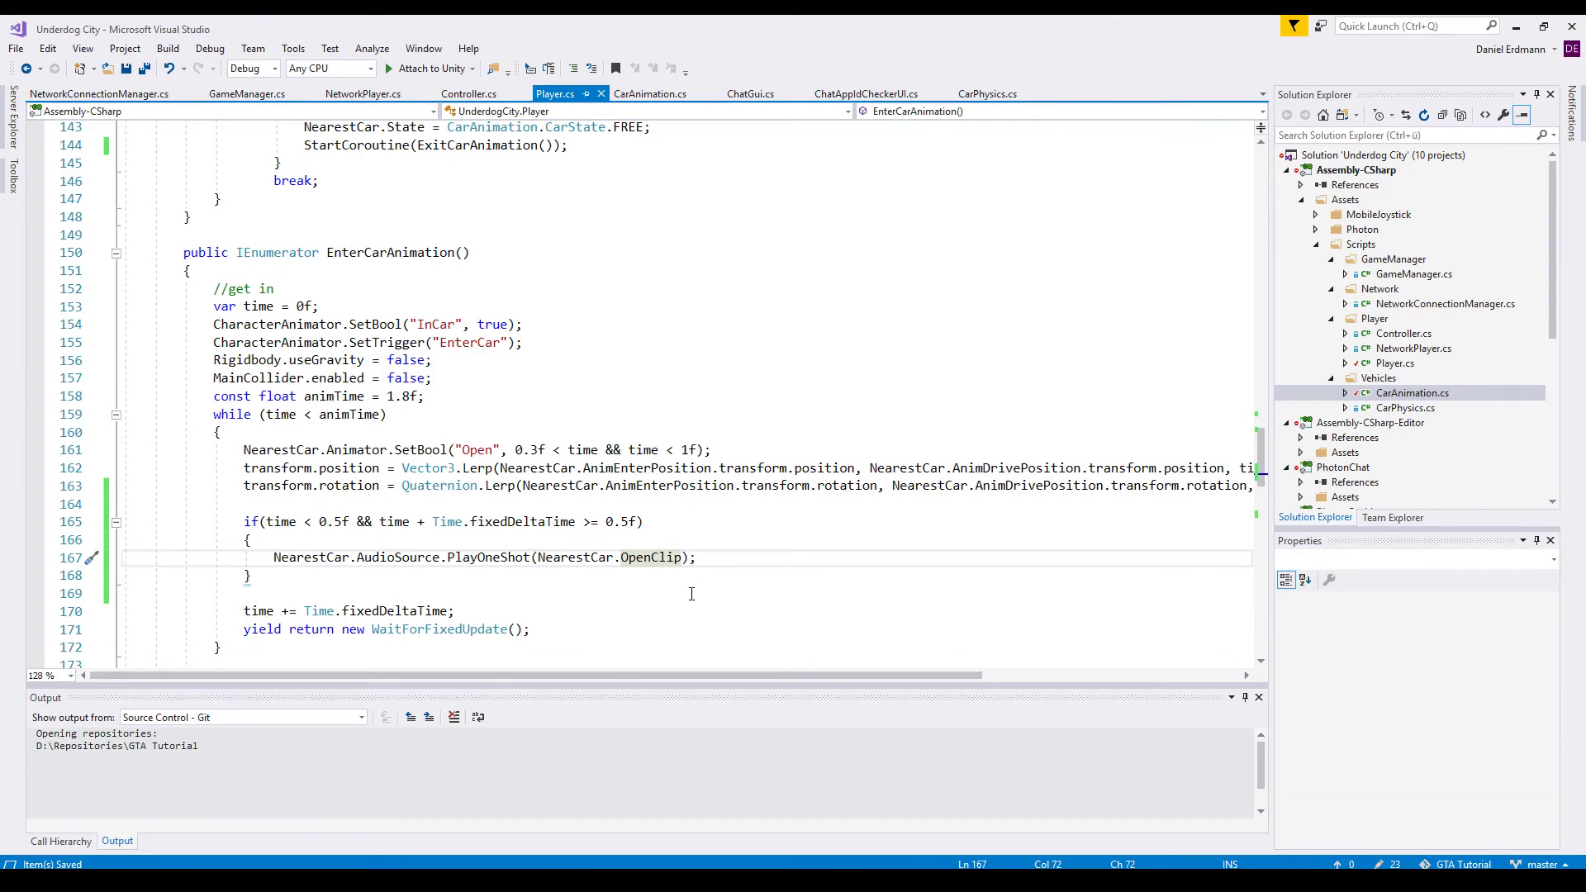
Review the timed conditions in ExitCarAnimation that play OpenClip and CloseClip.
{"action": "scroll", "coordinate": [691, 594], "scroll_direction": "down", "scroll_amount": 12}
{"action": "left_click", "coordinate": [401, 128]}
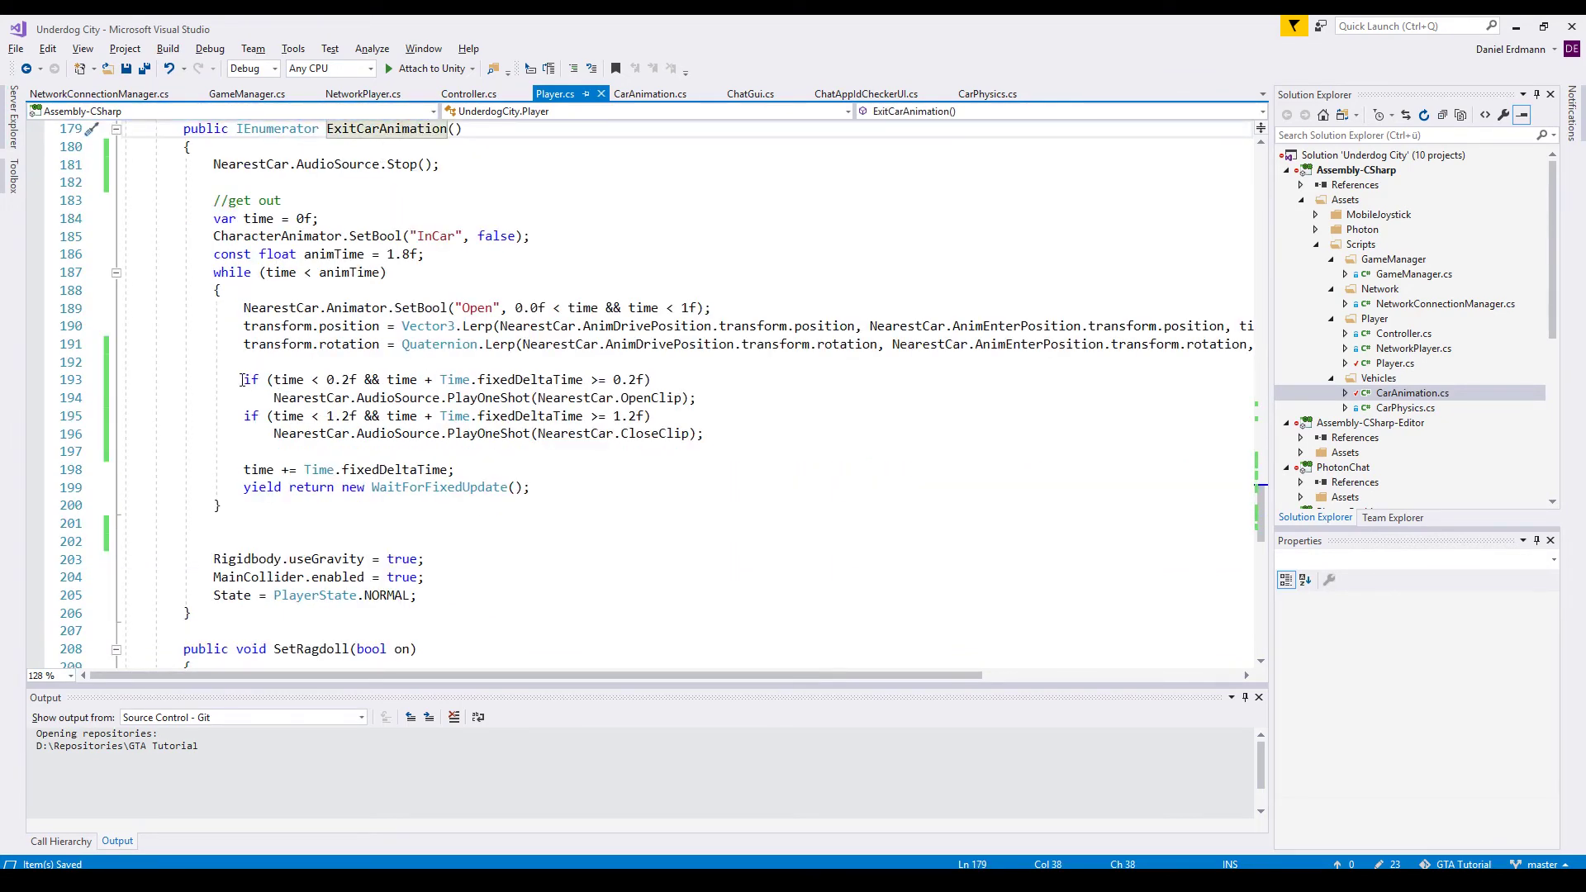
{"action": "left_click_drag", "start_coordinate": [242, 380], "coordinate": [287, 380]}
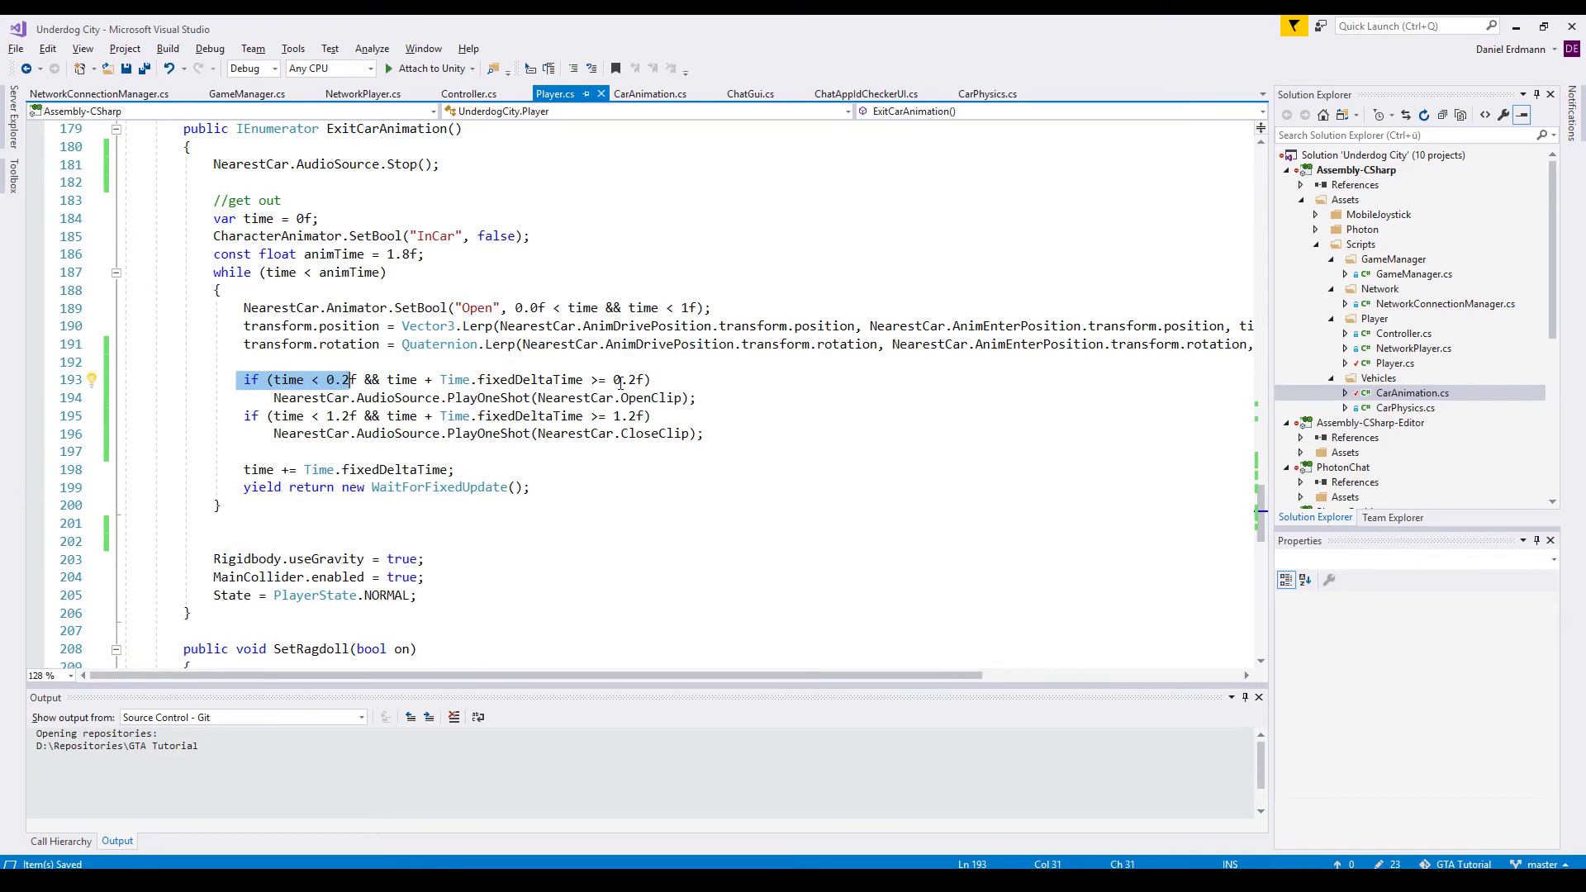
{"action": "left_click", "coordinate": [282, 365]}
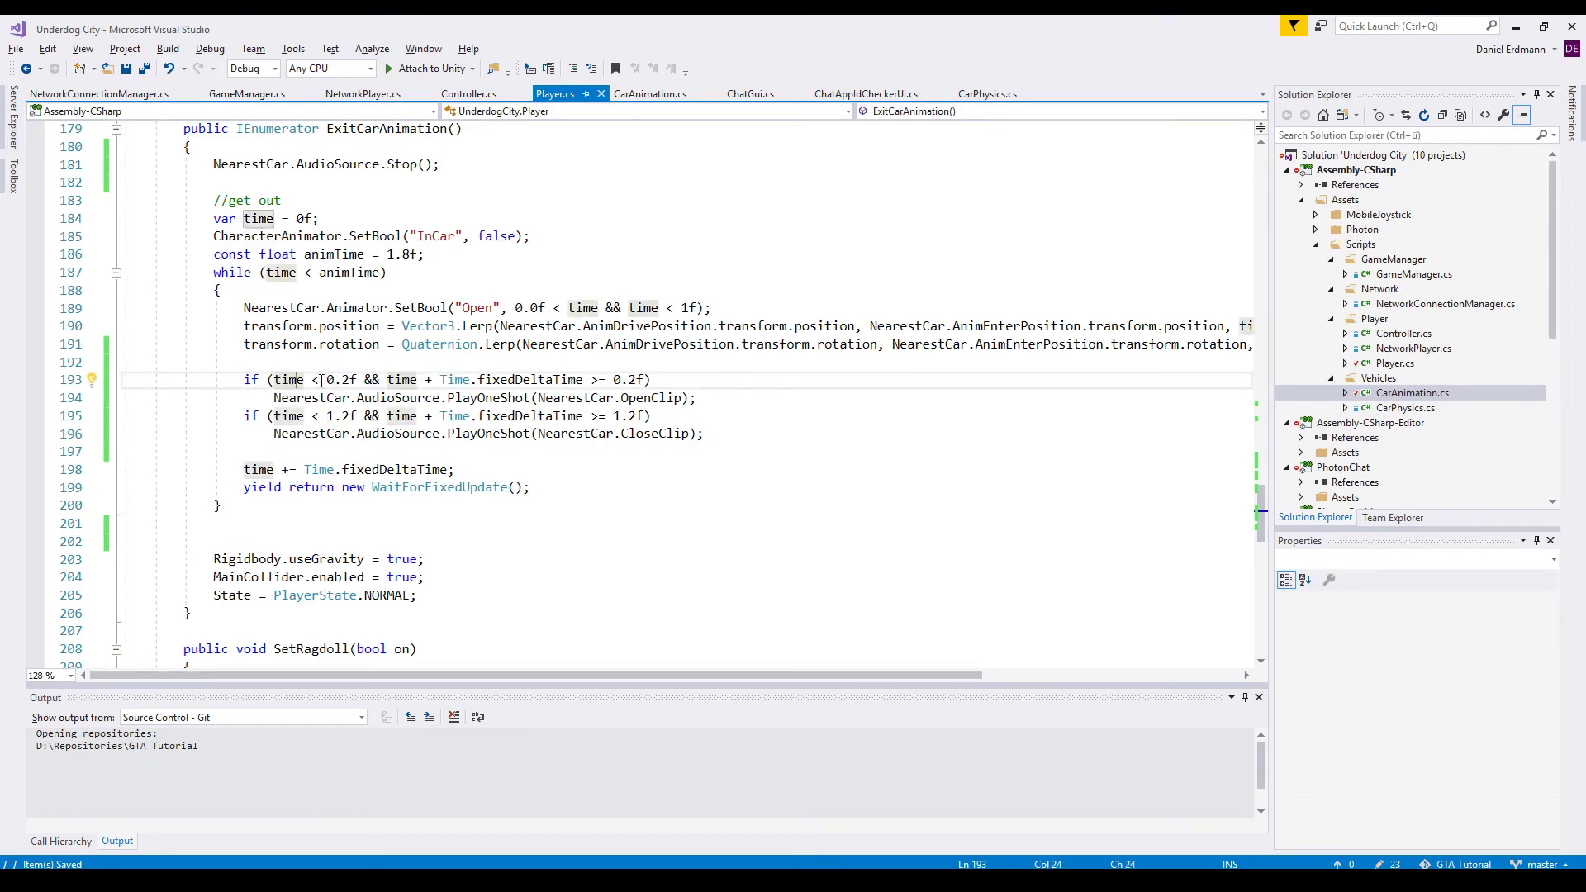
{"action": "left_click_drag", "start_coordinate": [328, 380], "coordinate": [357, 381]}
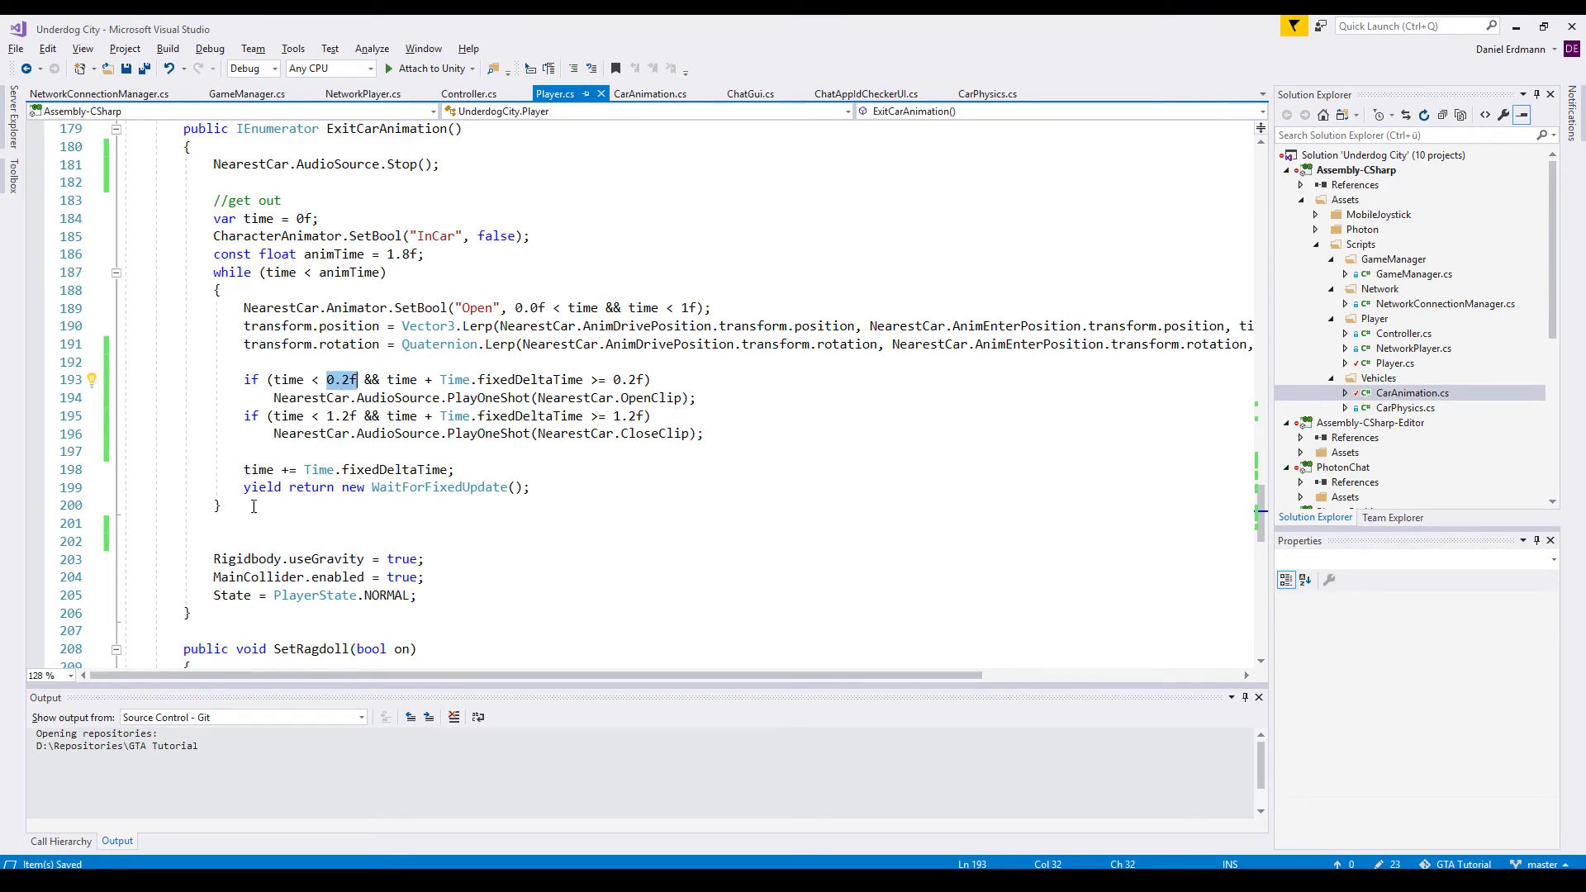
{"action": "left_click", "coordinate": [654, 400]}
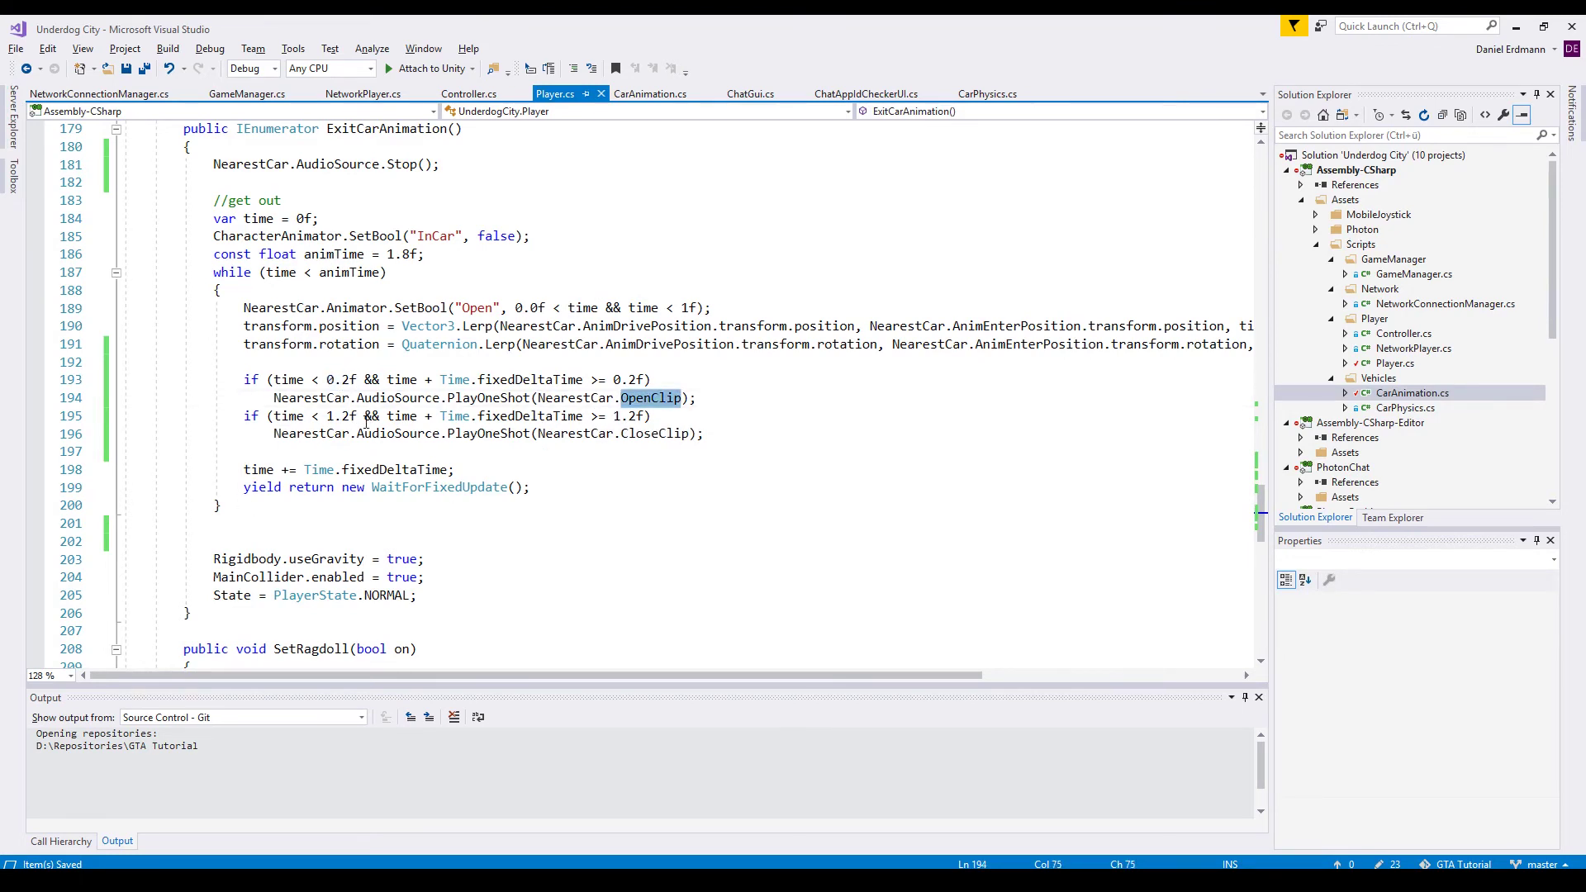
{"action": "double_click", "coordinate": [655, 434]}
Examine the AudioSource.Play() call at the end of EnterCarAnimation and the AudioSource.Stop() call at the start of ExitCarAnimation.
{"action": "scroll", "coordinate": [465, 404], "scroll_direction": "up", "scroll_amount": 11}
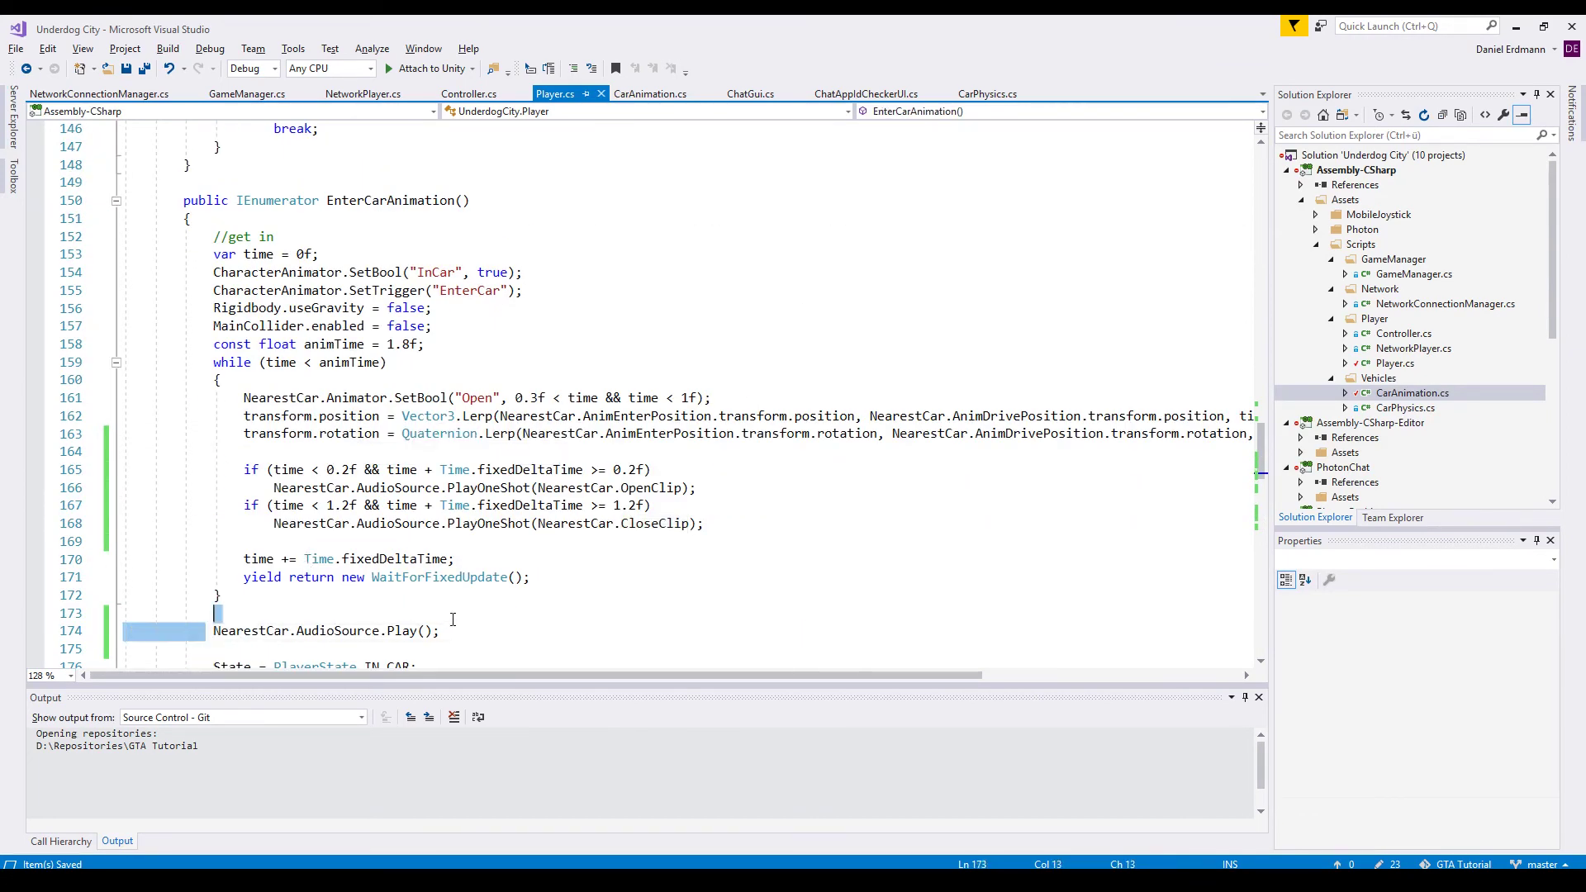
{"action": "left_click_drag", "start_coordinate": [453, 619], "coordinate": [321, 633]}
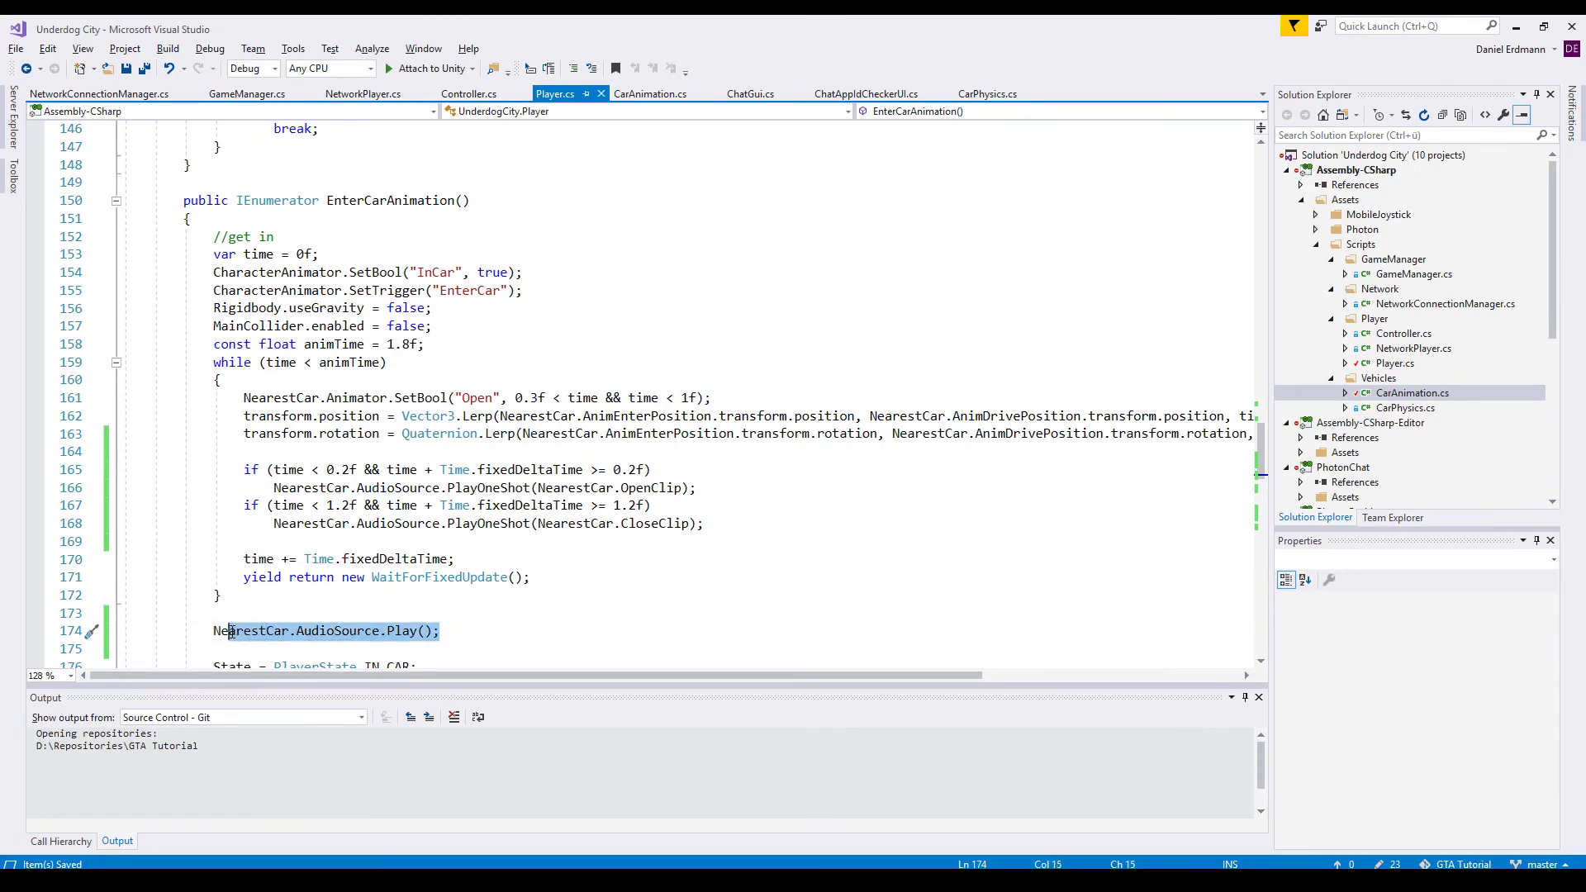
{"action": "left_click", "coordinate": [342, 633]}
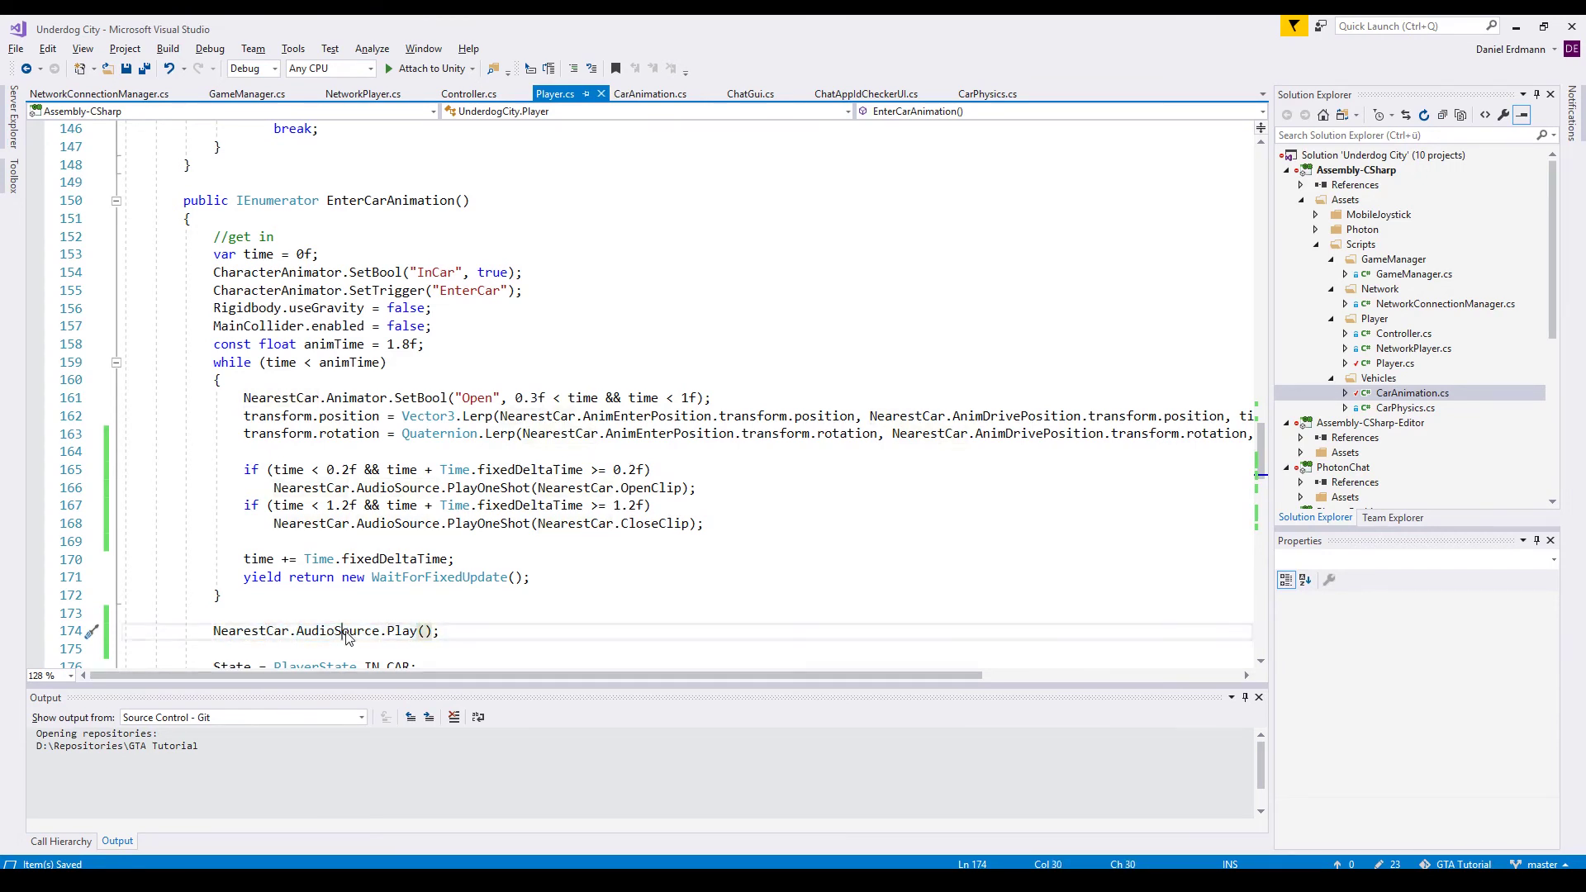
{"action": "double_click", "coordinate": [347, 634]}
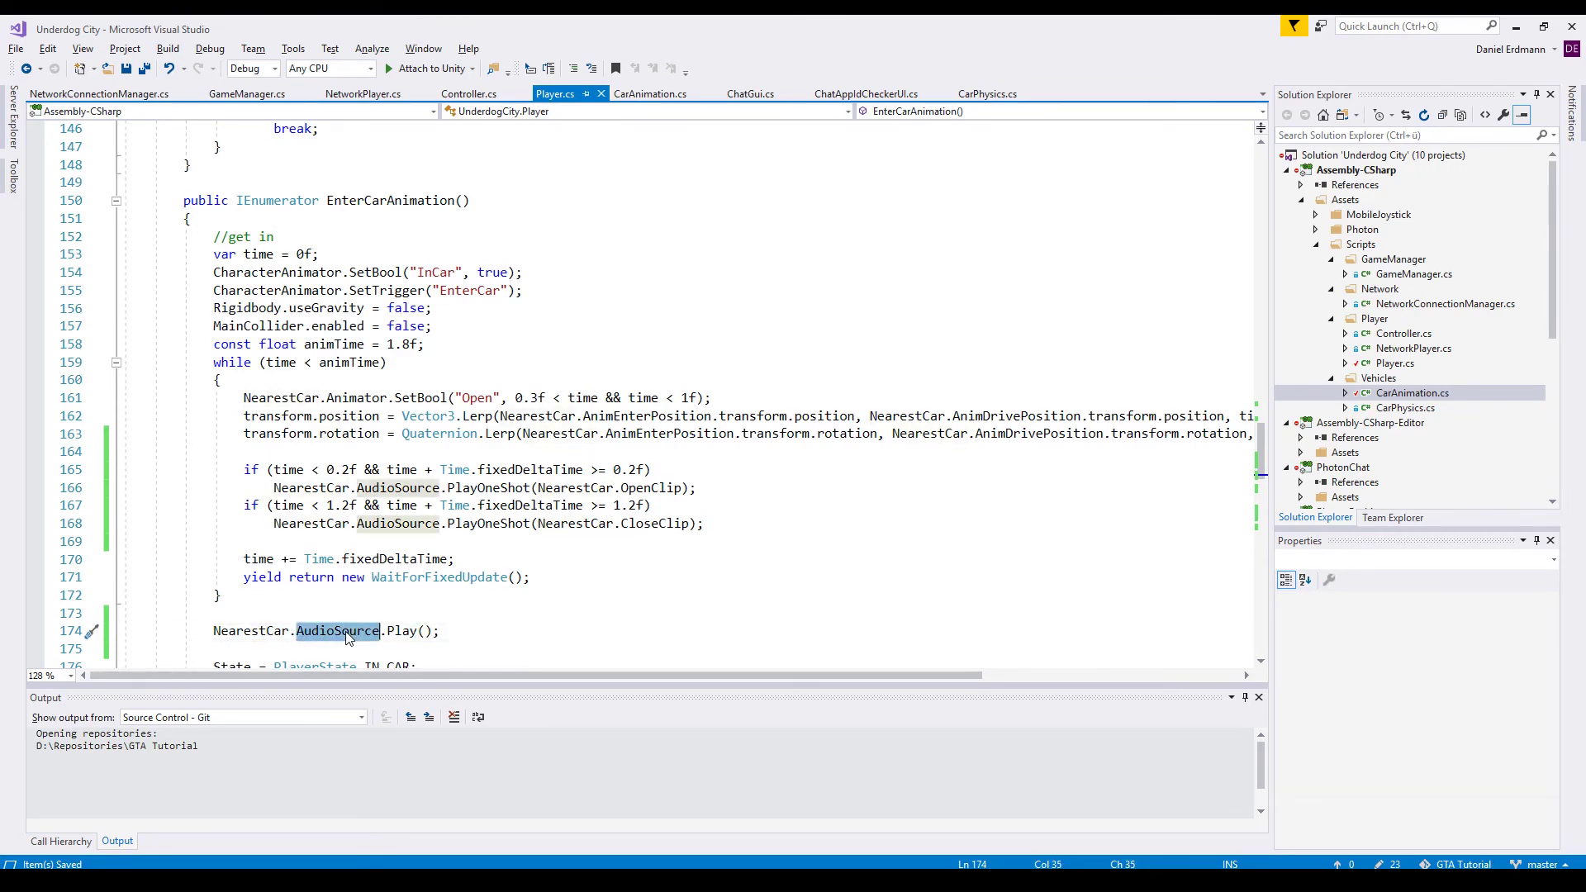
{"action": "scroll", "coordinate": [346, 631], "scroll_direction": "down", "scroll_amount": 7}
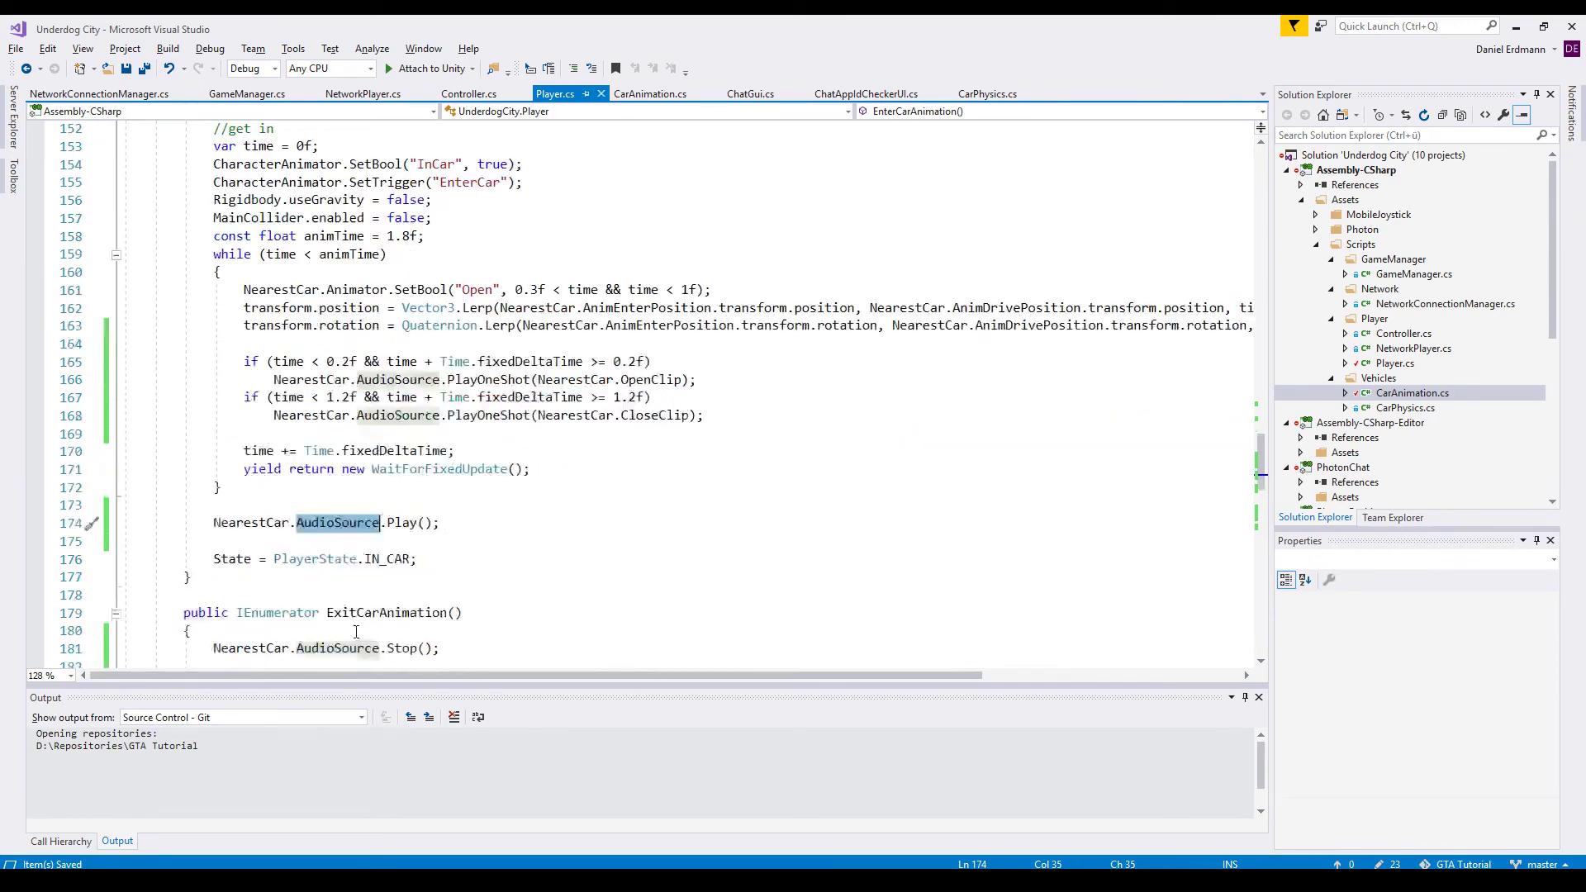
{"action": "double_click", "coordinate": [387, 344]}
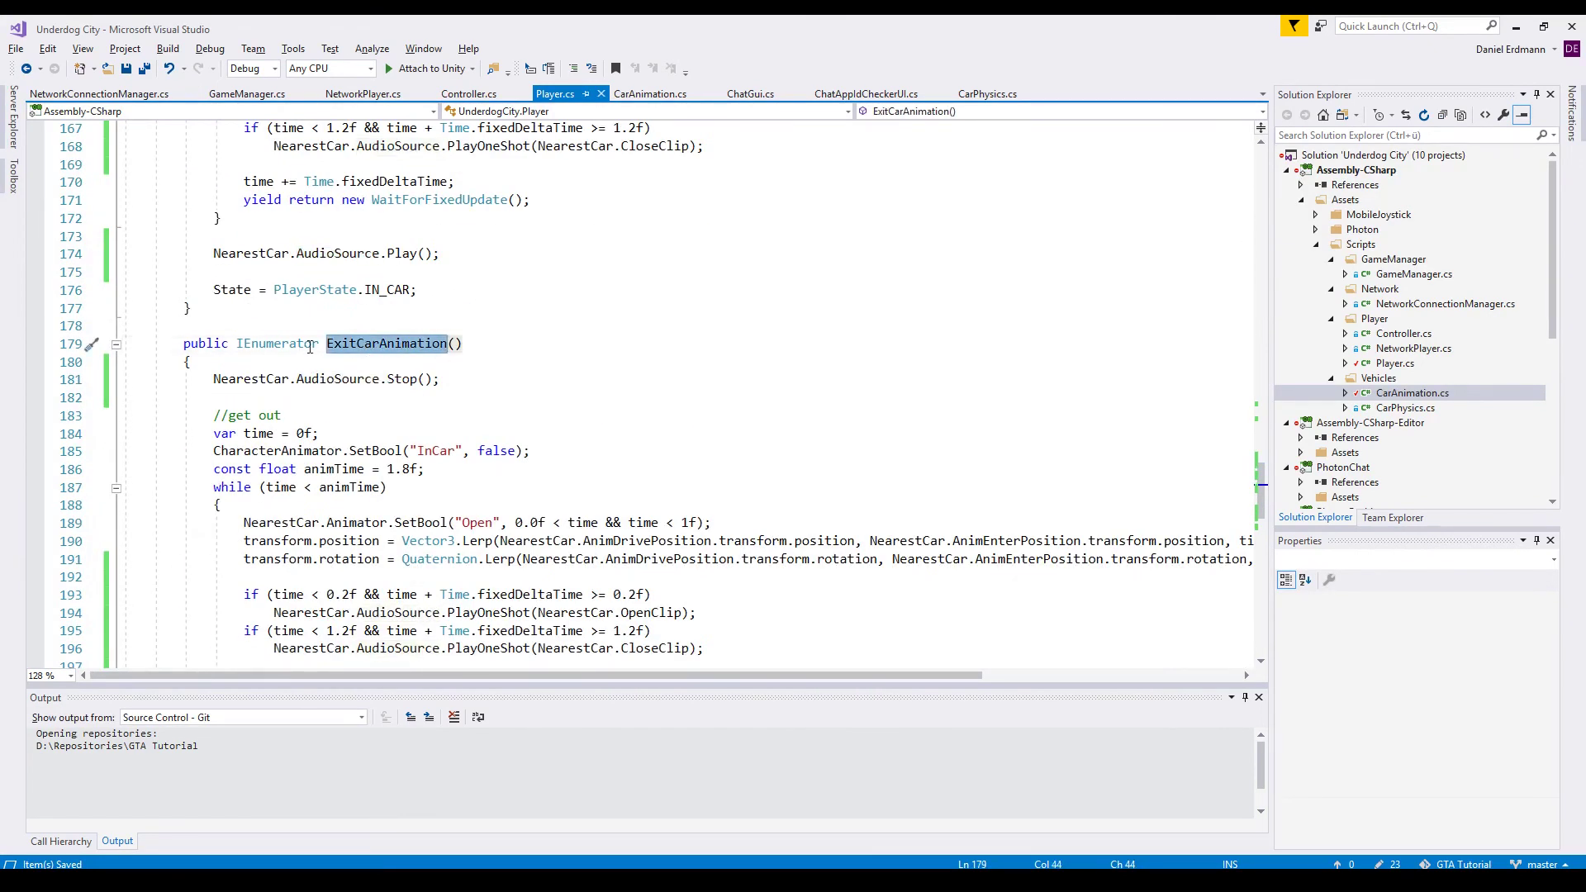
{"action": "left_click_drag", "start_coordinate": [213, 380], "coordinate": [438, 379]}
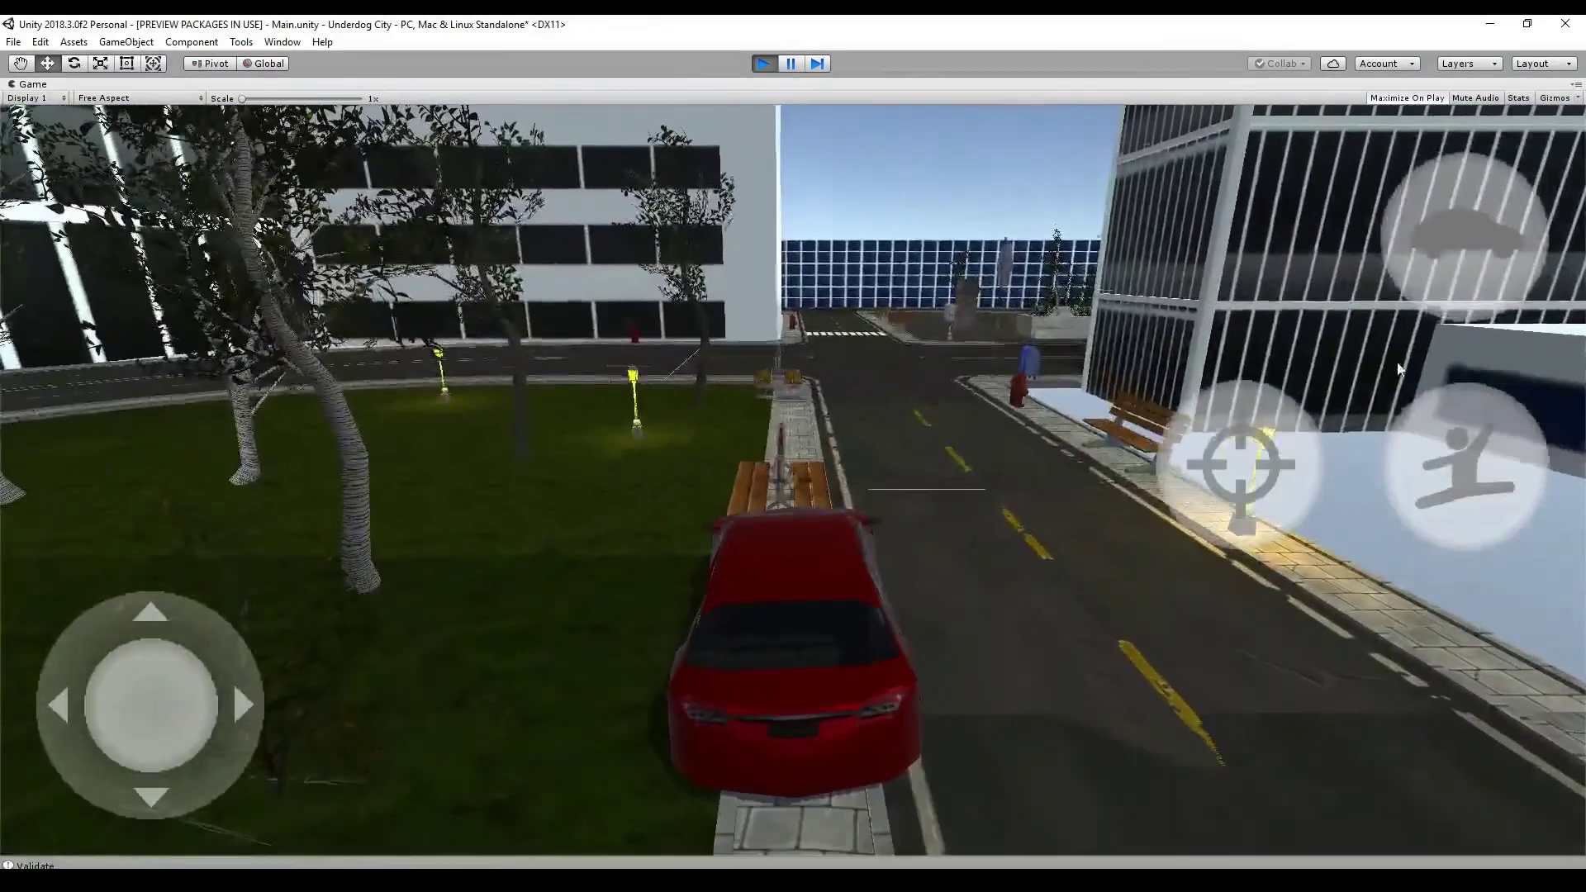
In the running Unity game, use the on-screen car control and test-drive the red car around the city block to check its sounds.
{"action": "left_click", "coordinate": [1438, 280]}
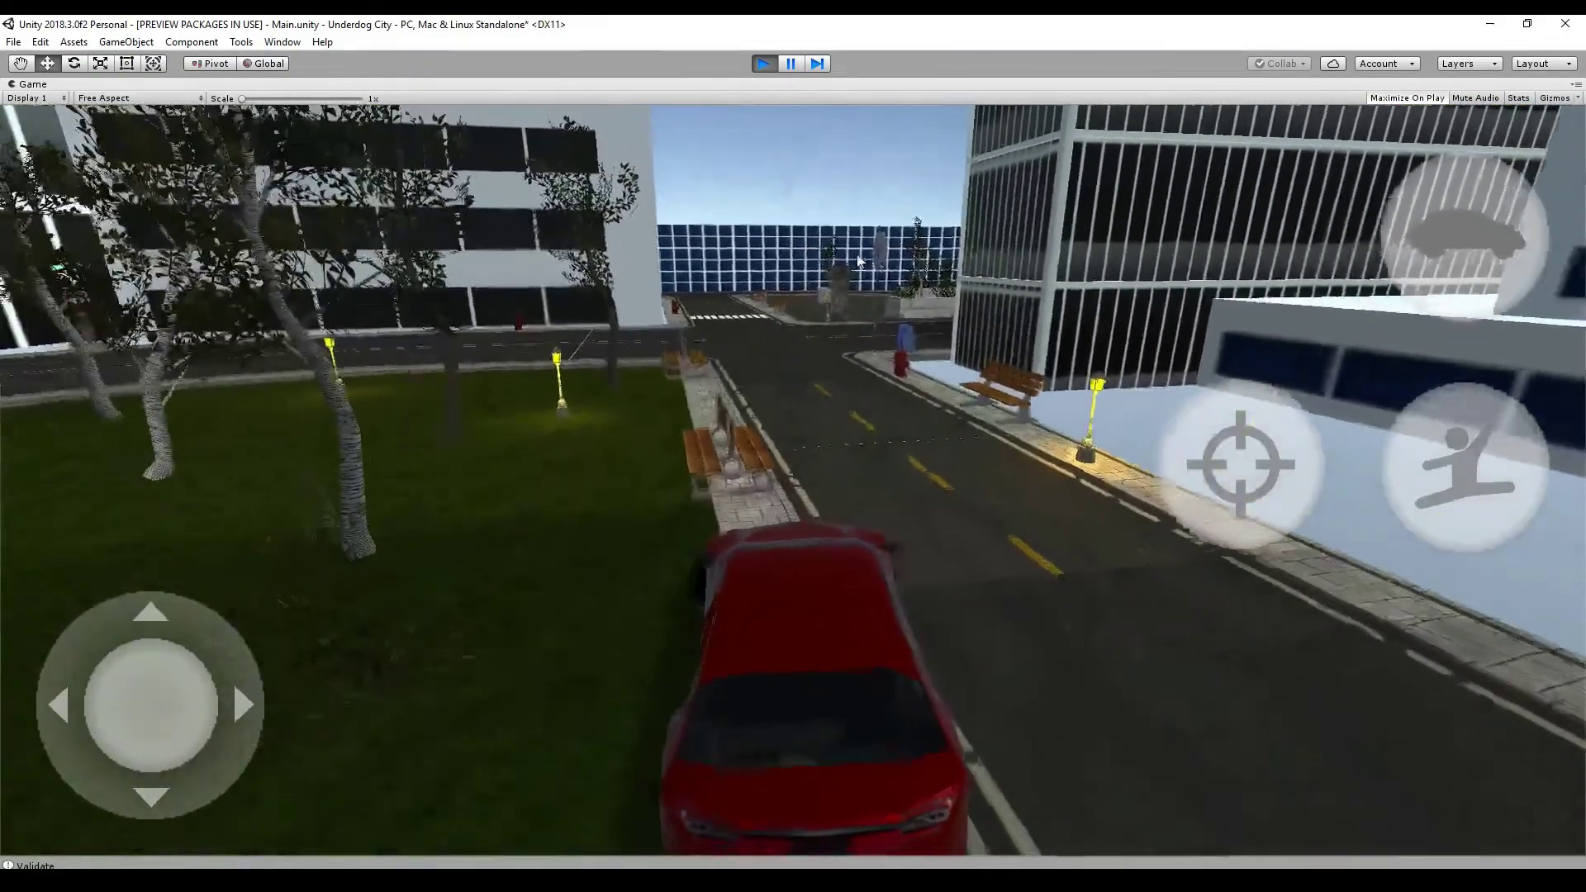
{"action": "key", "text": "Up"}
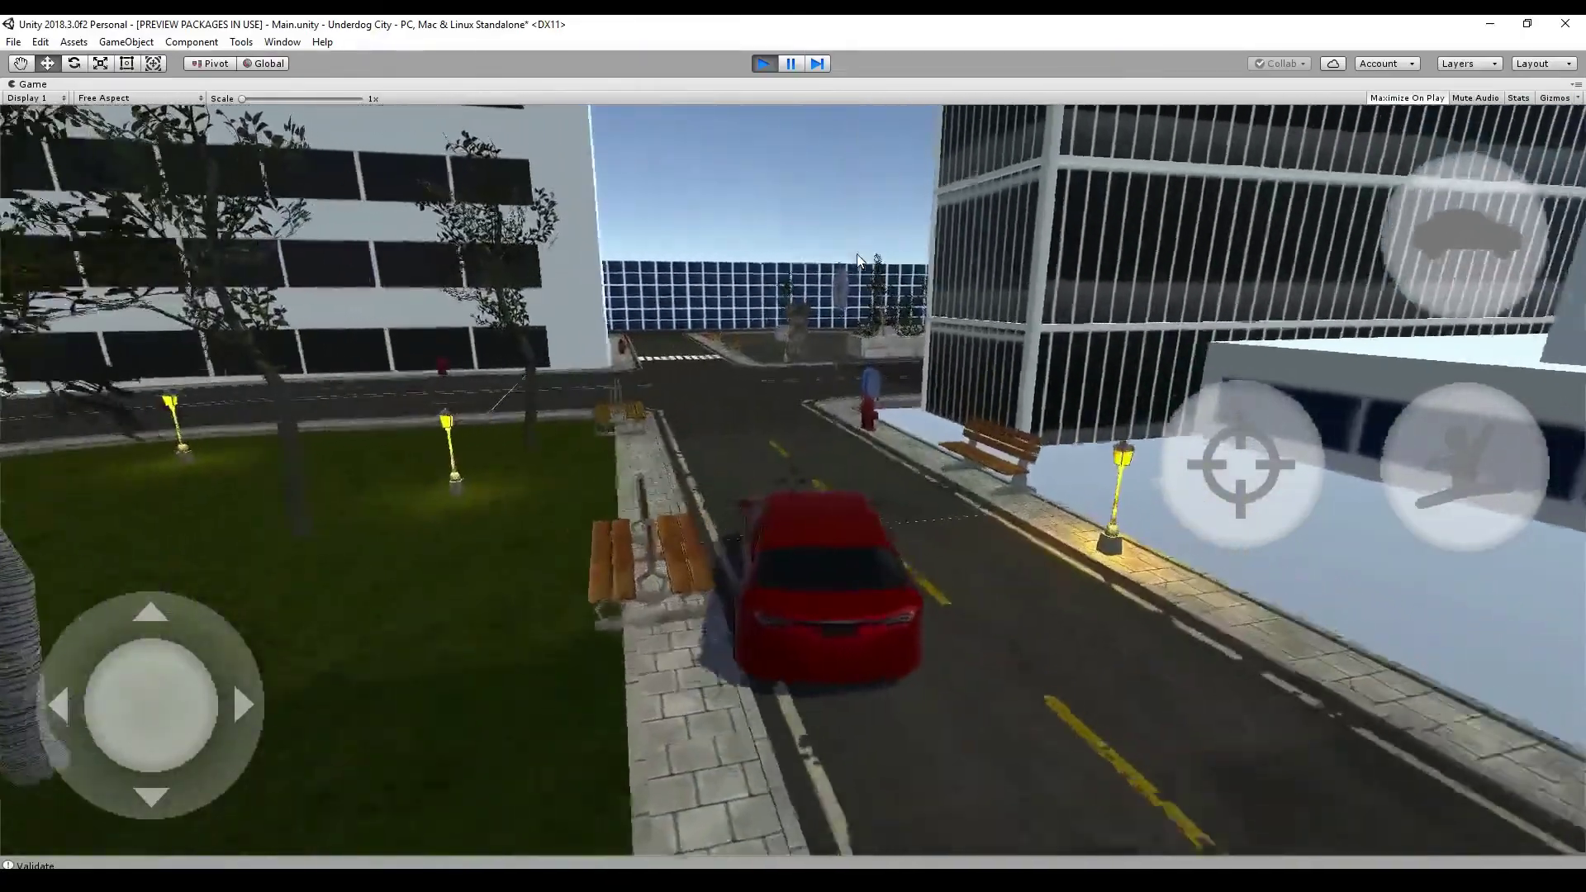
{"action": "key", "text": "Right"}
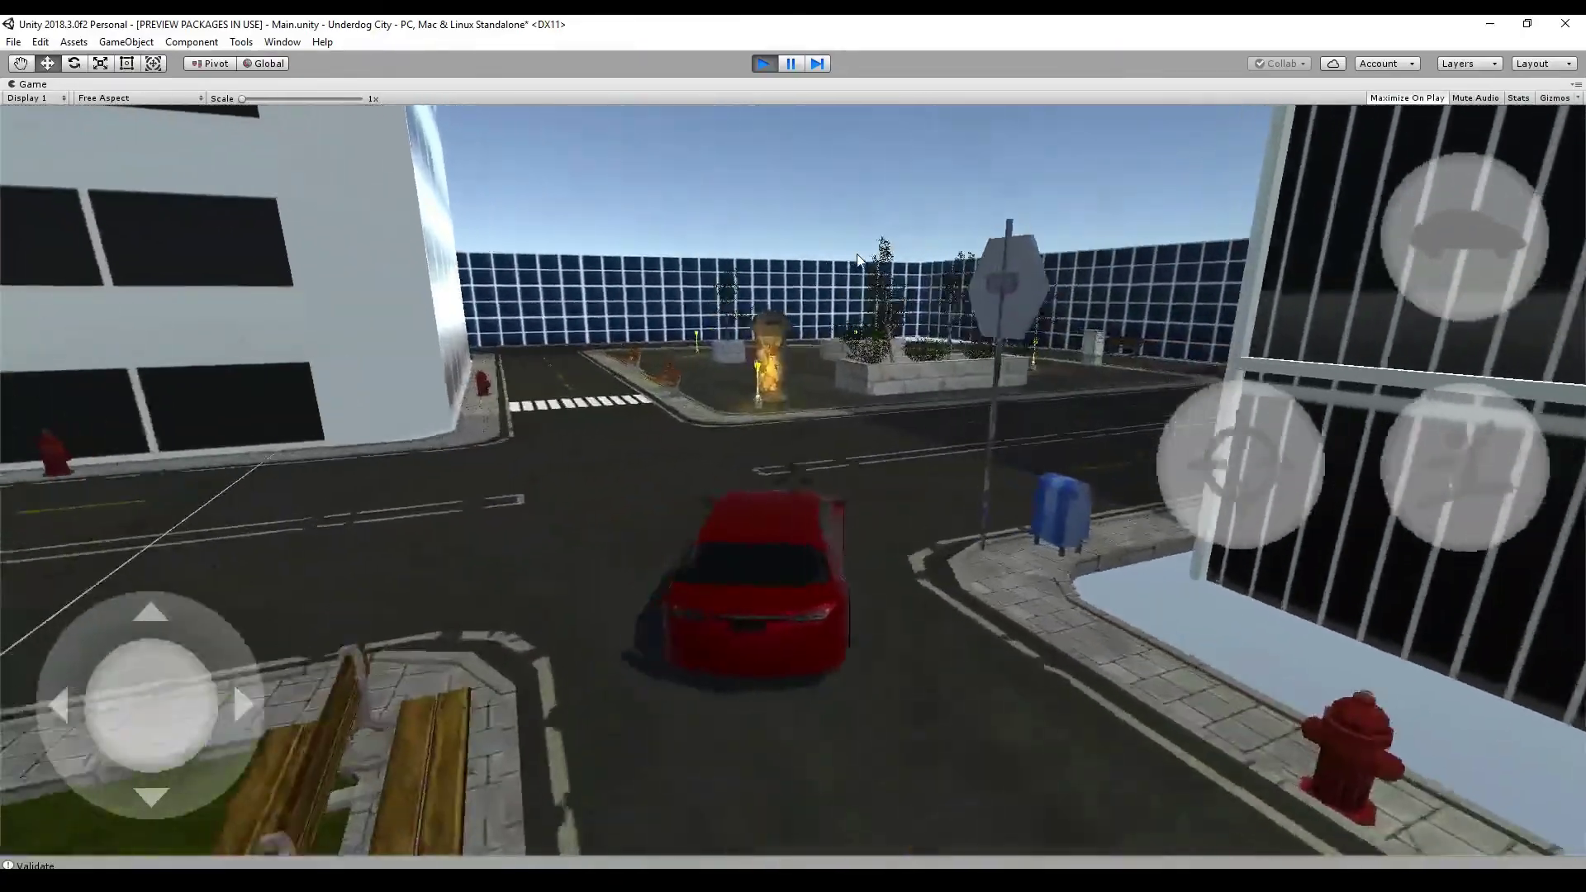
{"action": "key", "text": "Right"}
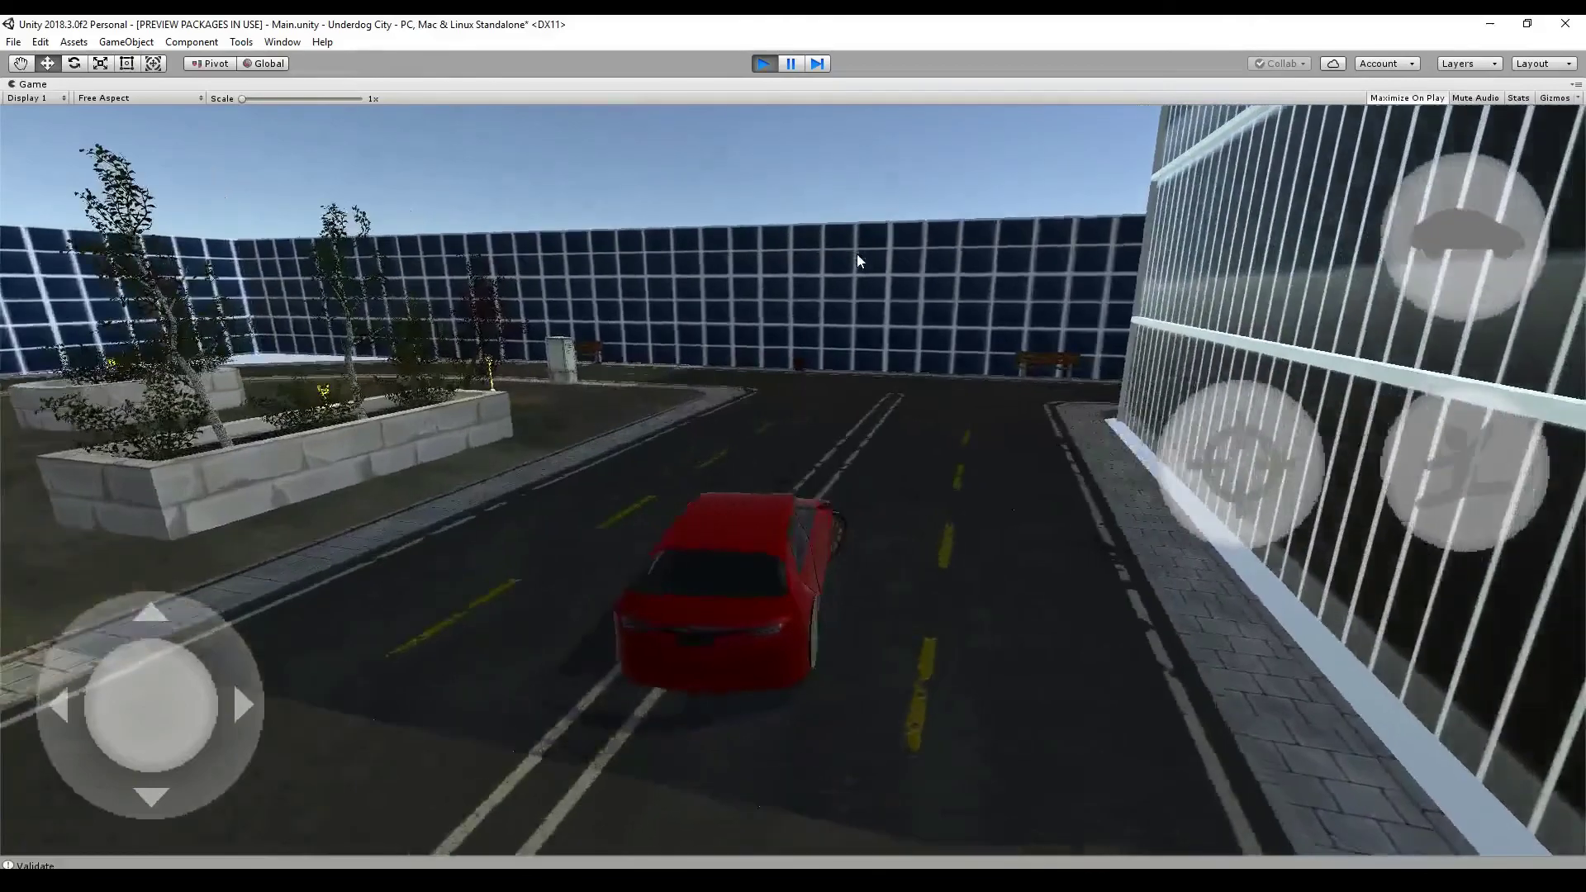
{"action": "key", "text": "Left"}
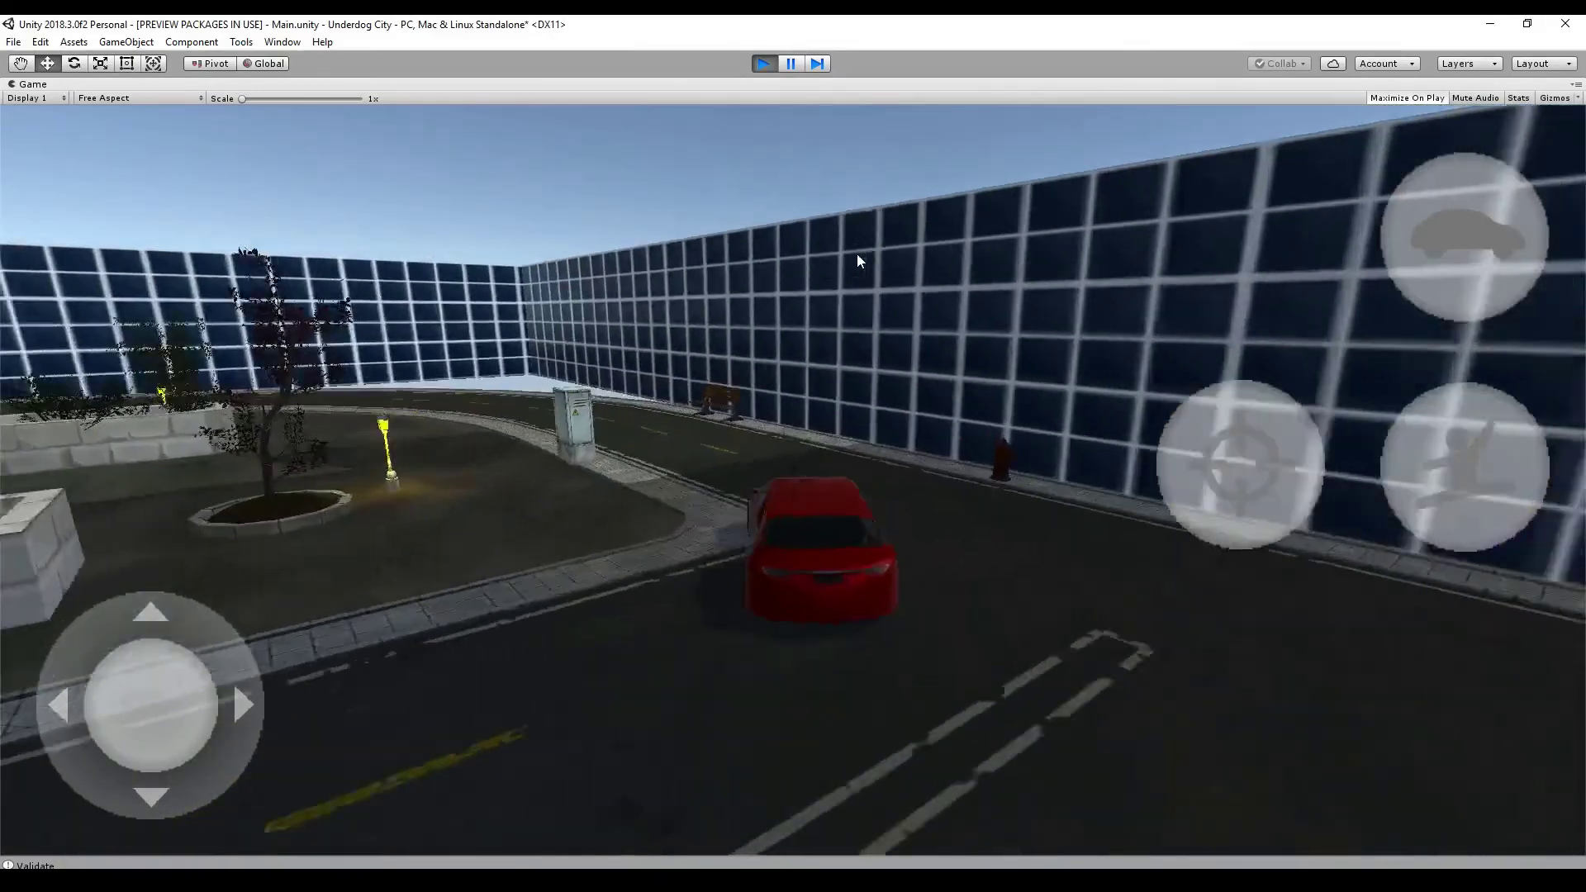
{"action": "key", "text": "Left"}
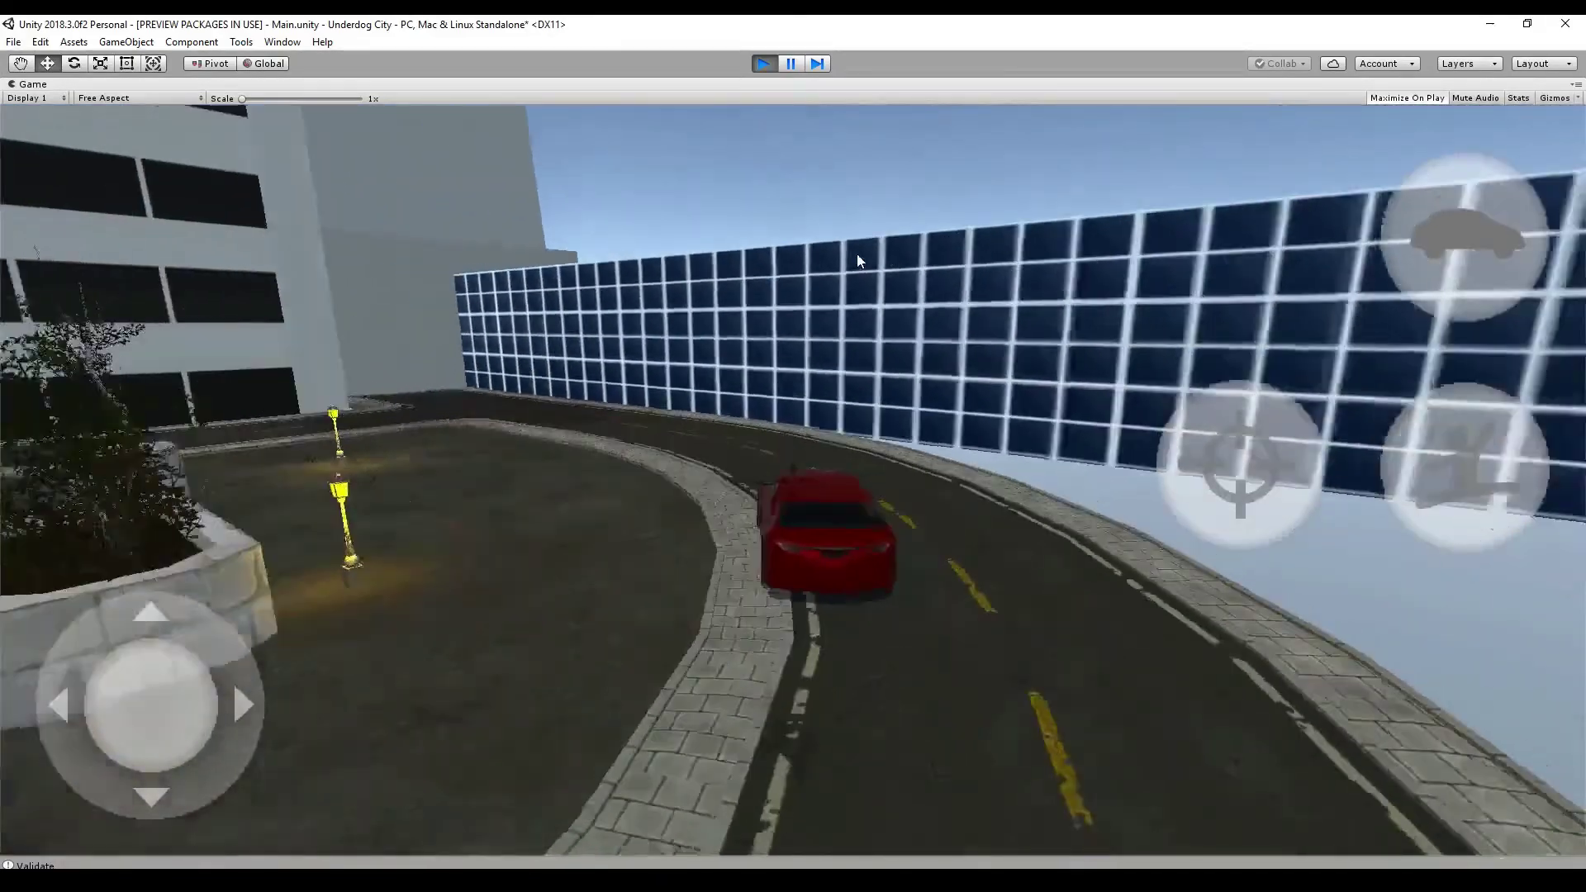
{"action": "key", "text": "Left"}
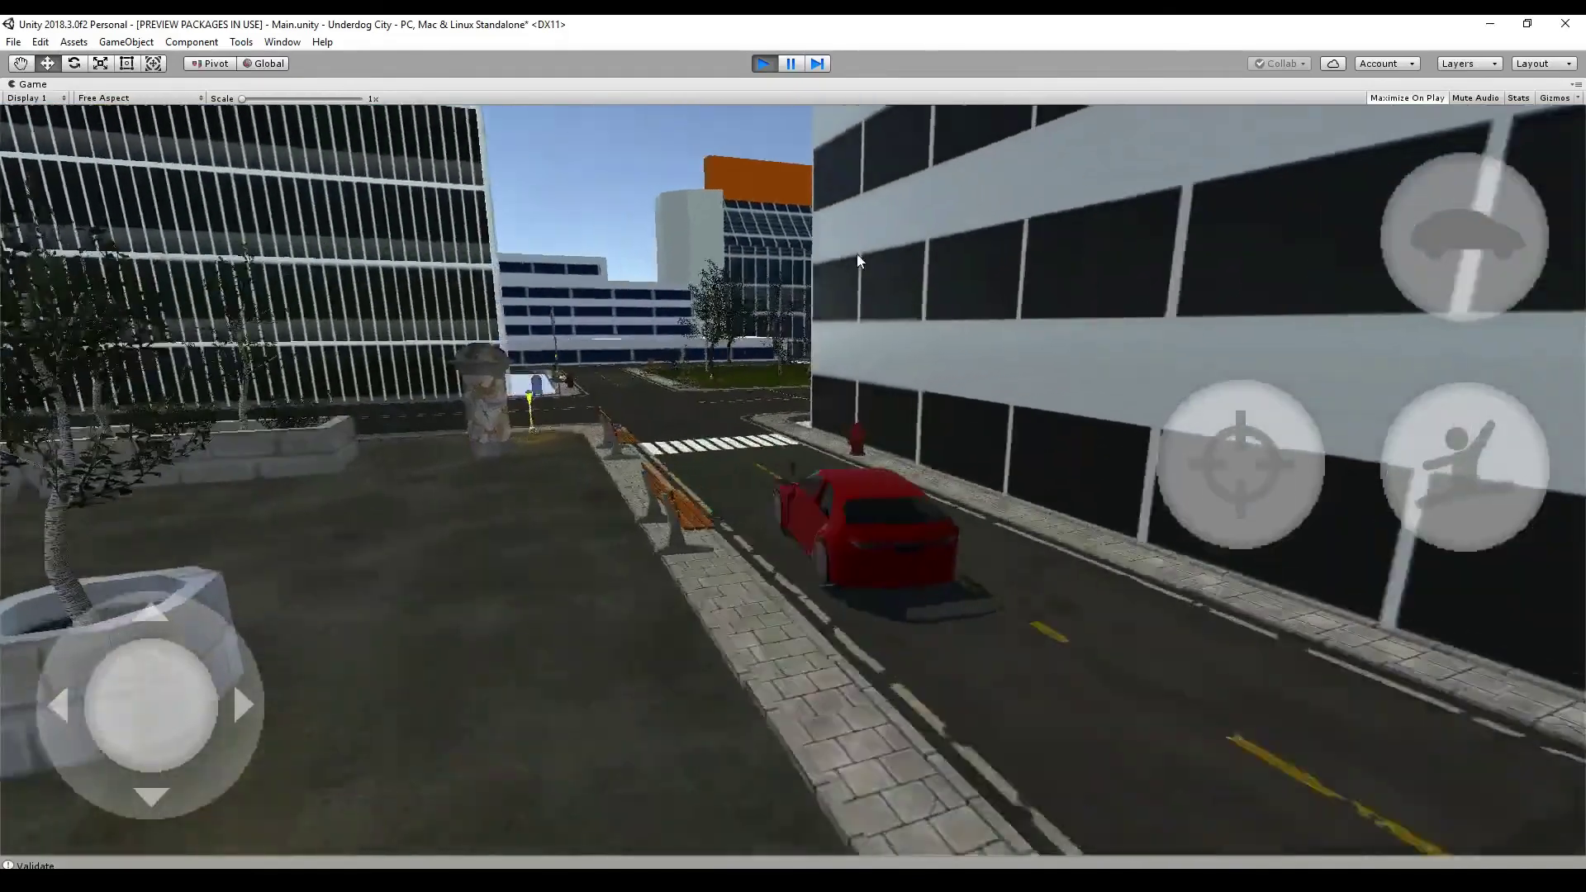
{"action": "key", "text": "Left"}
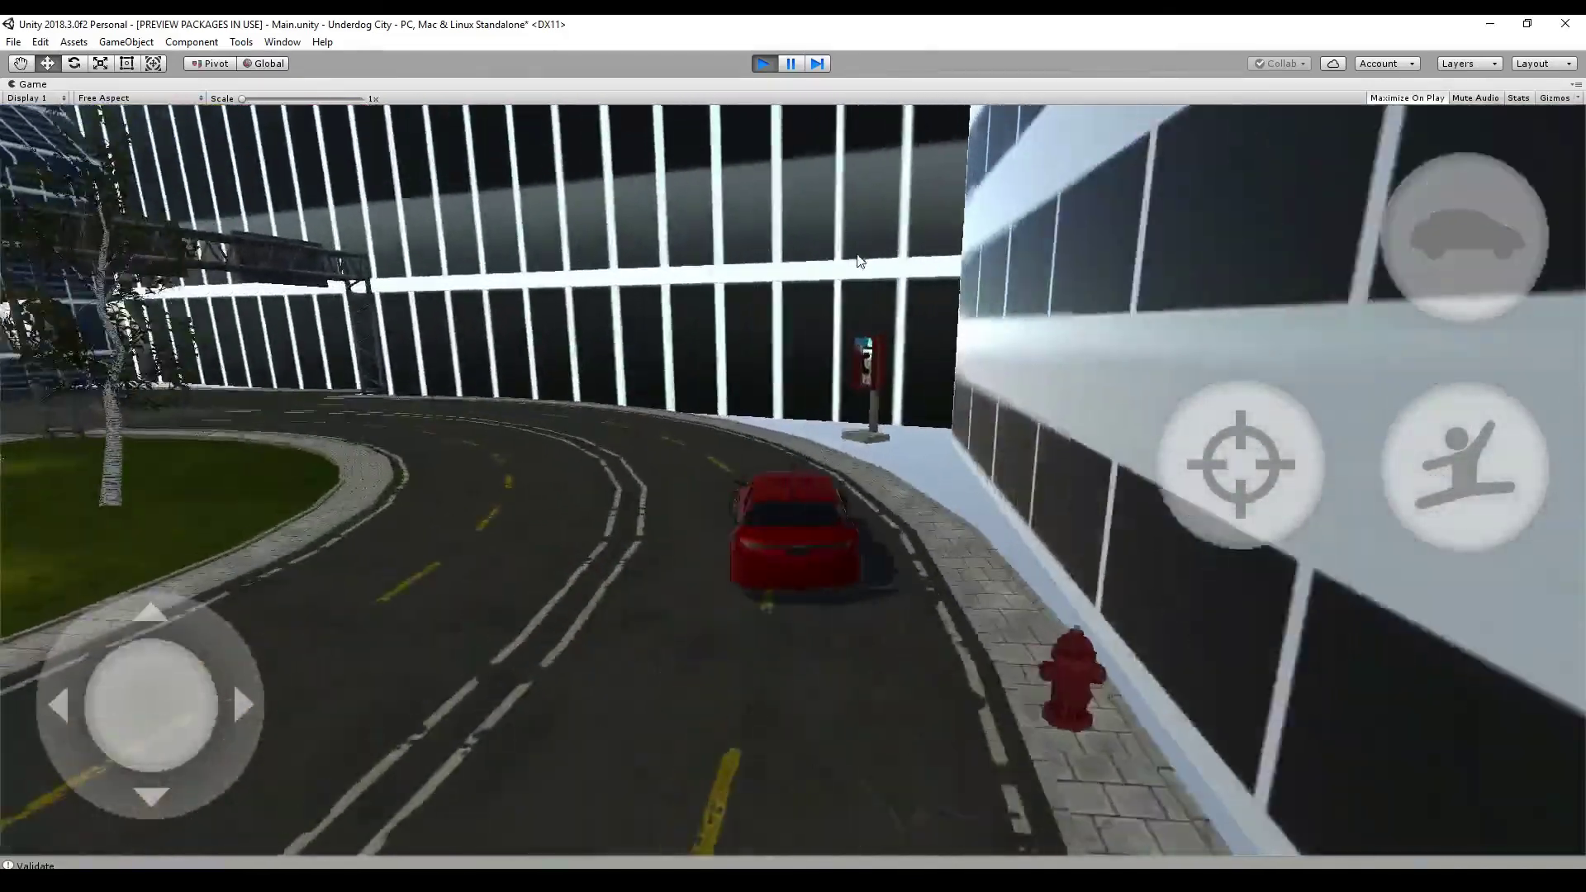
{"action": "key", "text": "Left"}
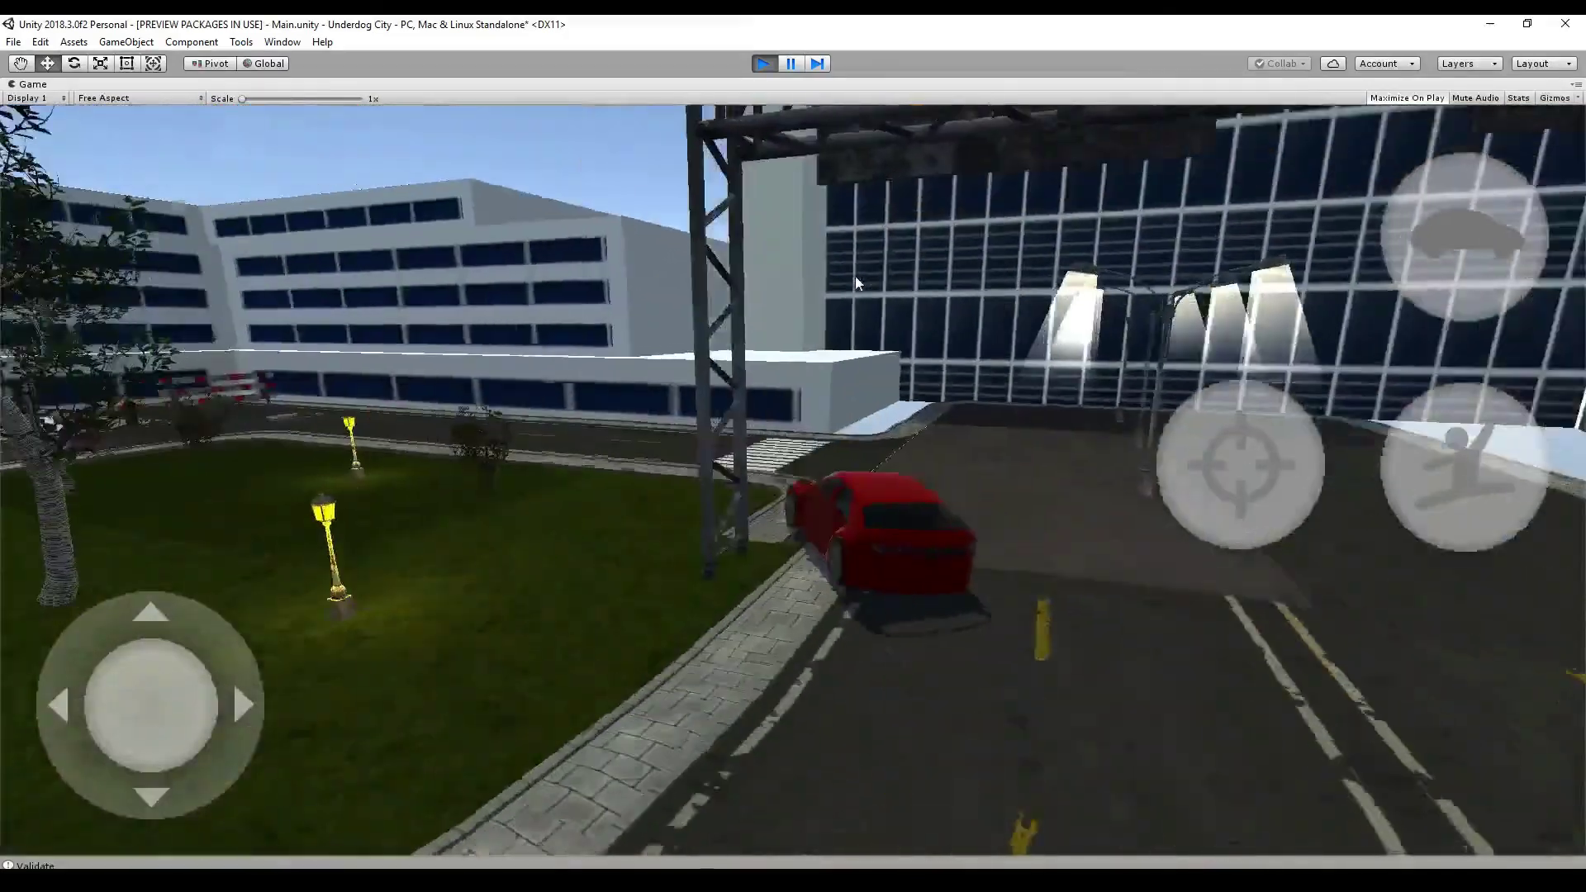
{"action": "key", "text": "Left"}
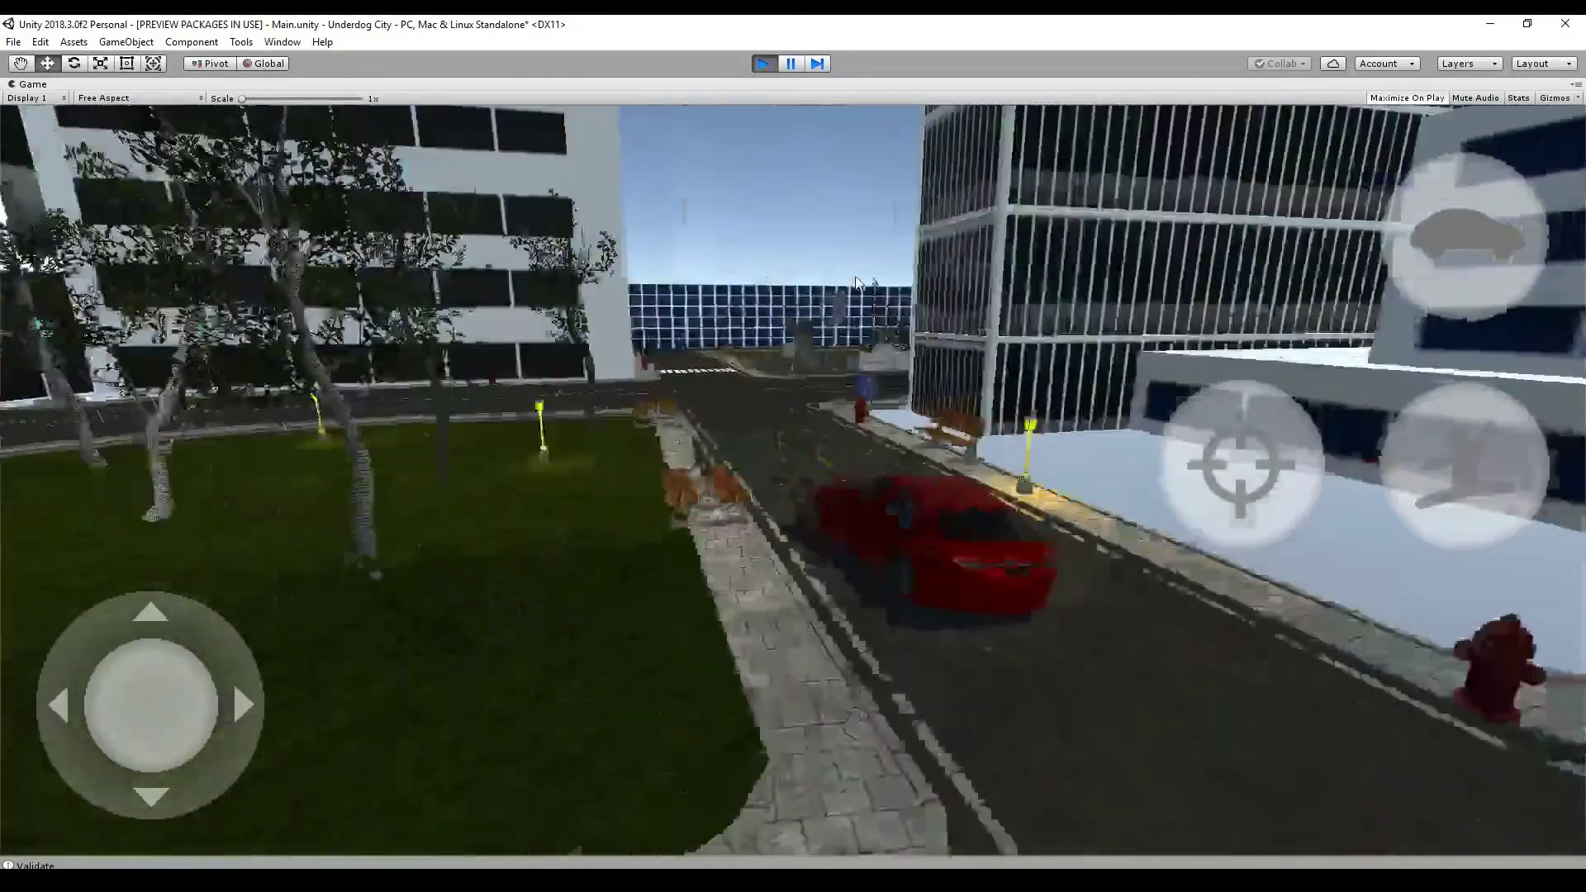
{"action": "key", "text": "Up"}
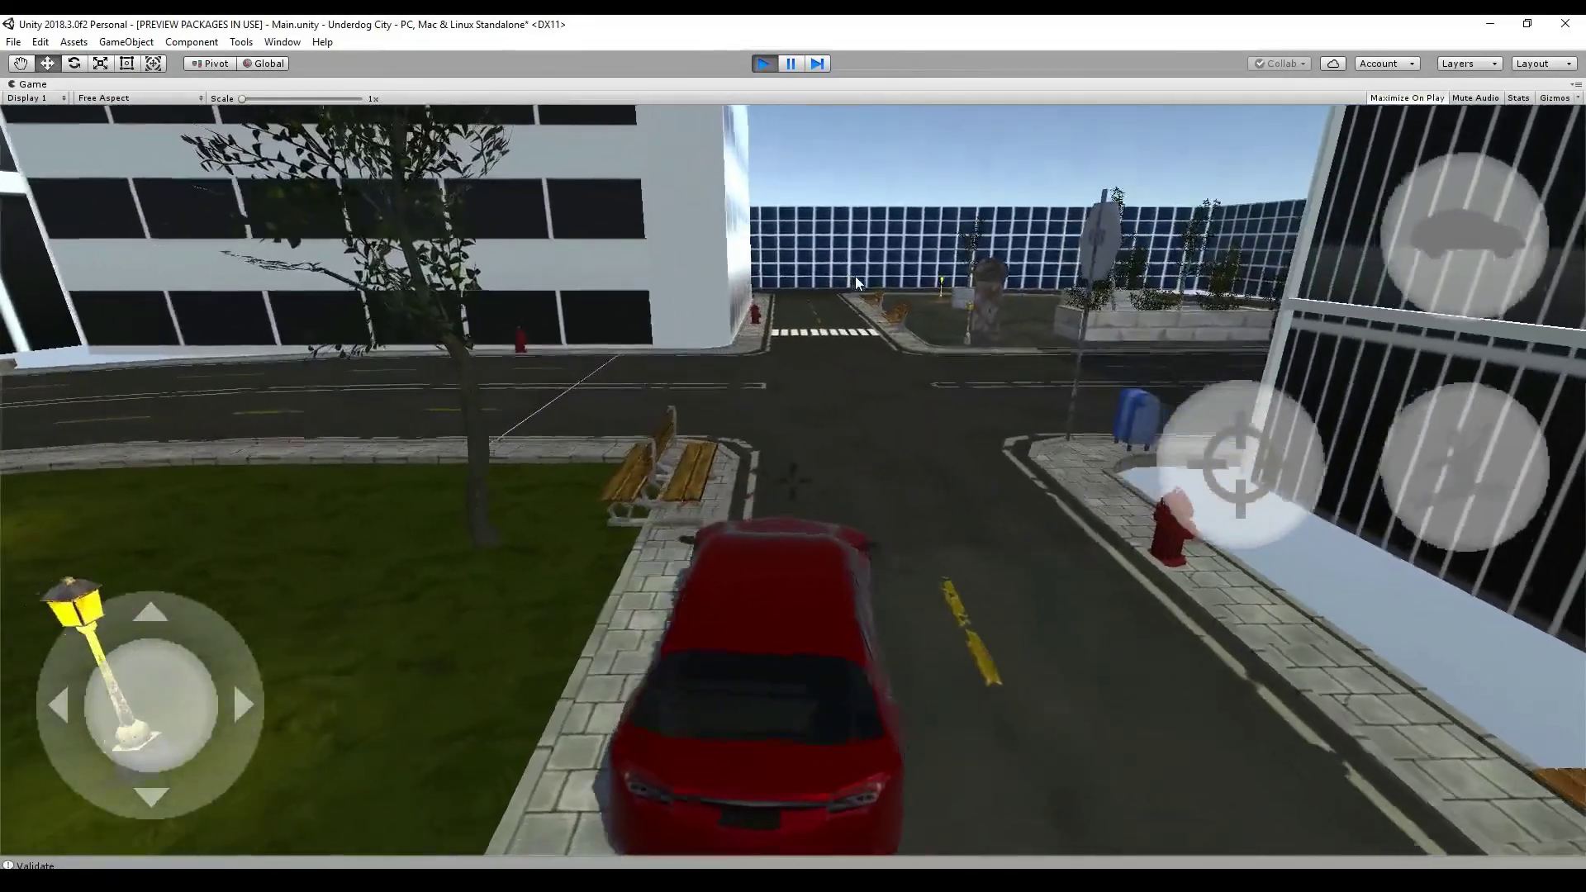
{"action": "key", "text": "Up"}
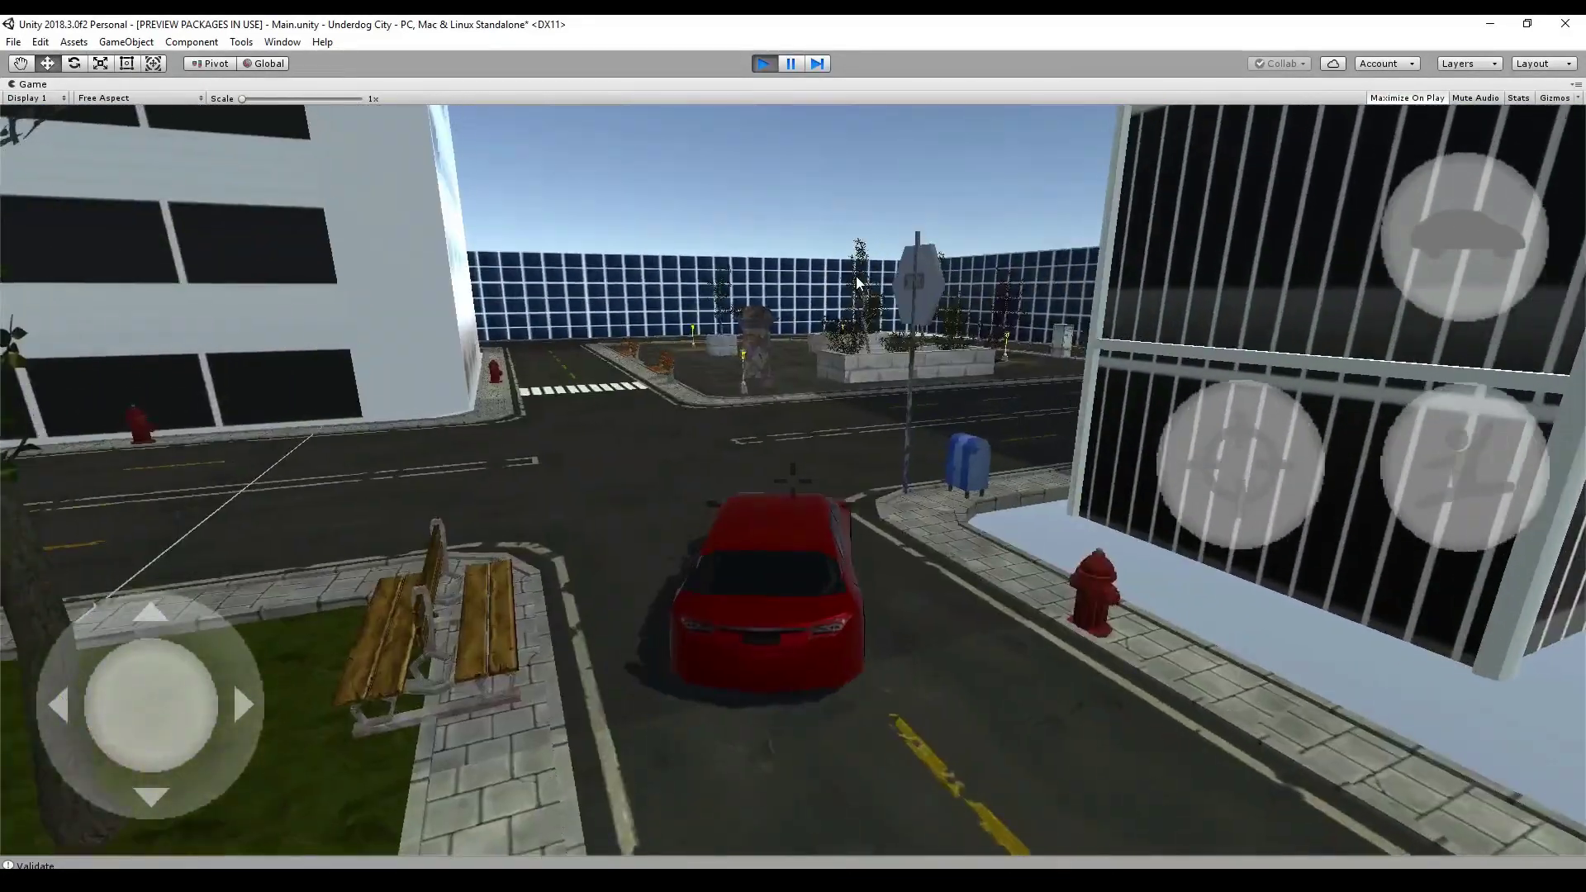